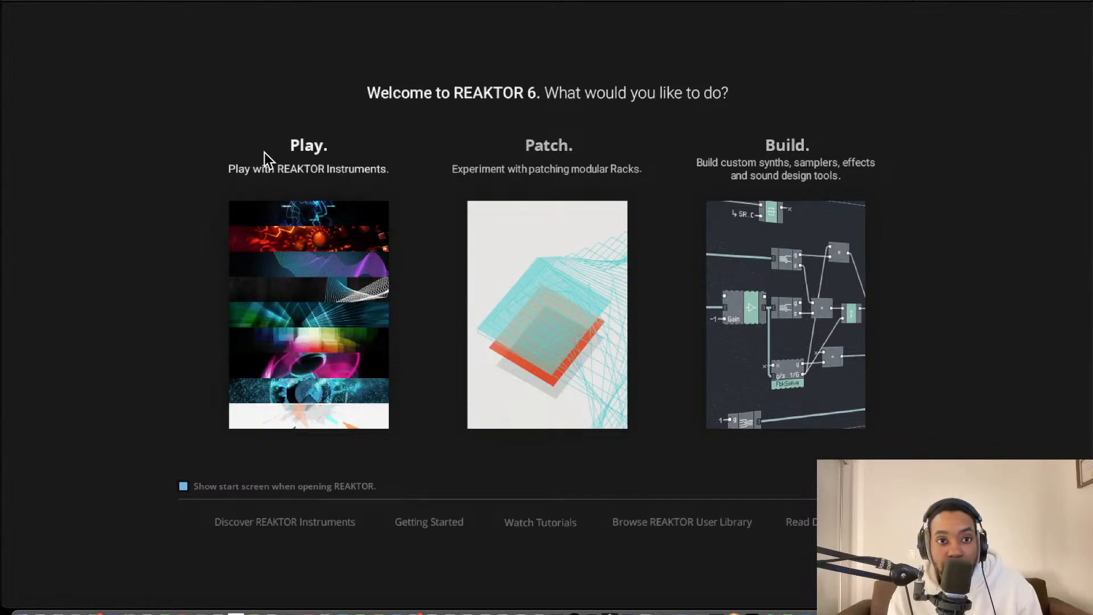
# Discard the changes to the GlitchSampleHLS ensemble and start a new modular rack with the Patch option.
pyautogui.click(353, 220)
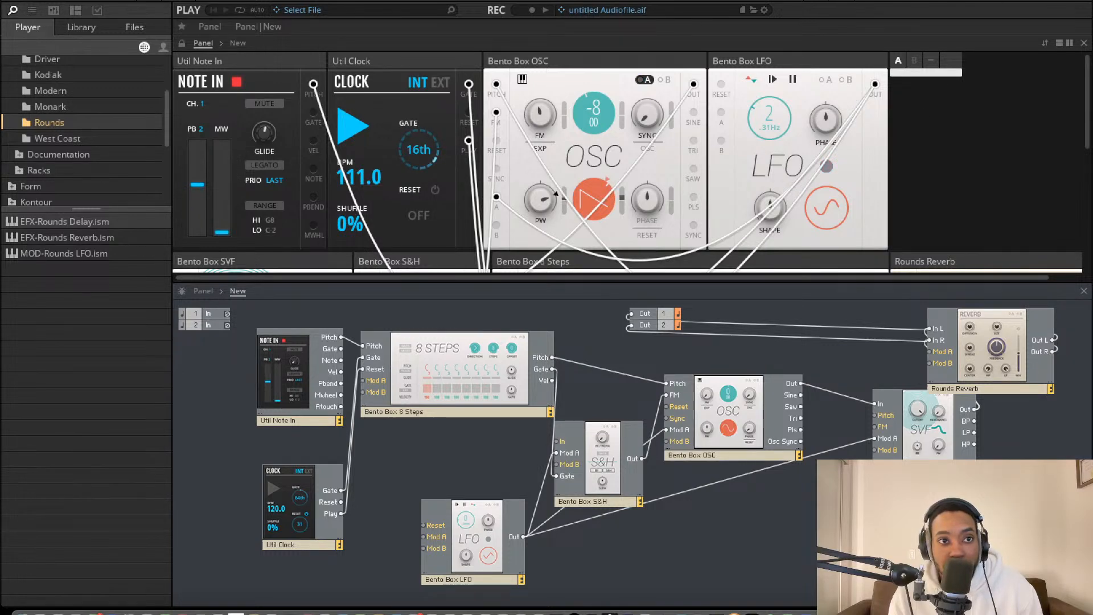
pyautogui.click(102, 0)
pyautogui.click(119, 0)
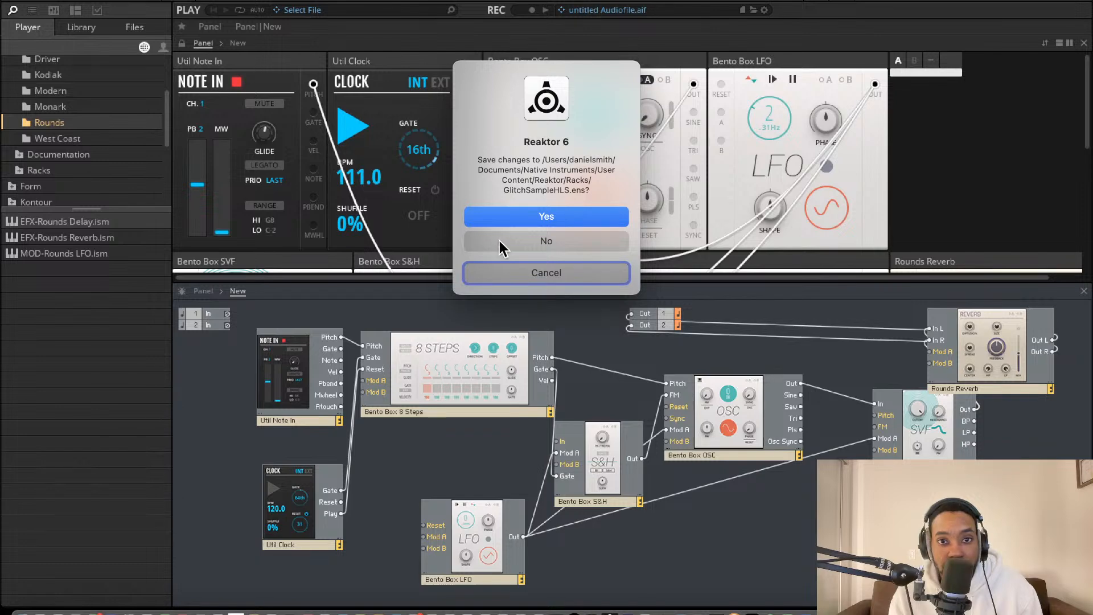
pyautogui.click(505, 250)
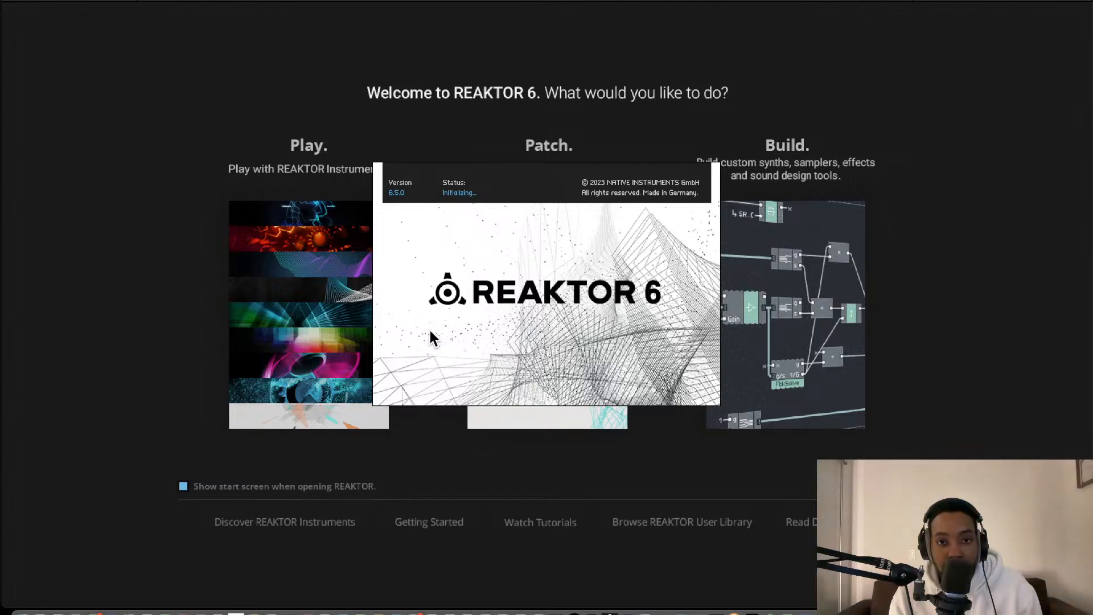
pyautogui.click(544, 275)
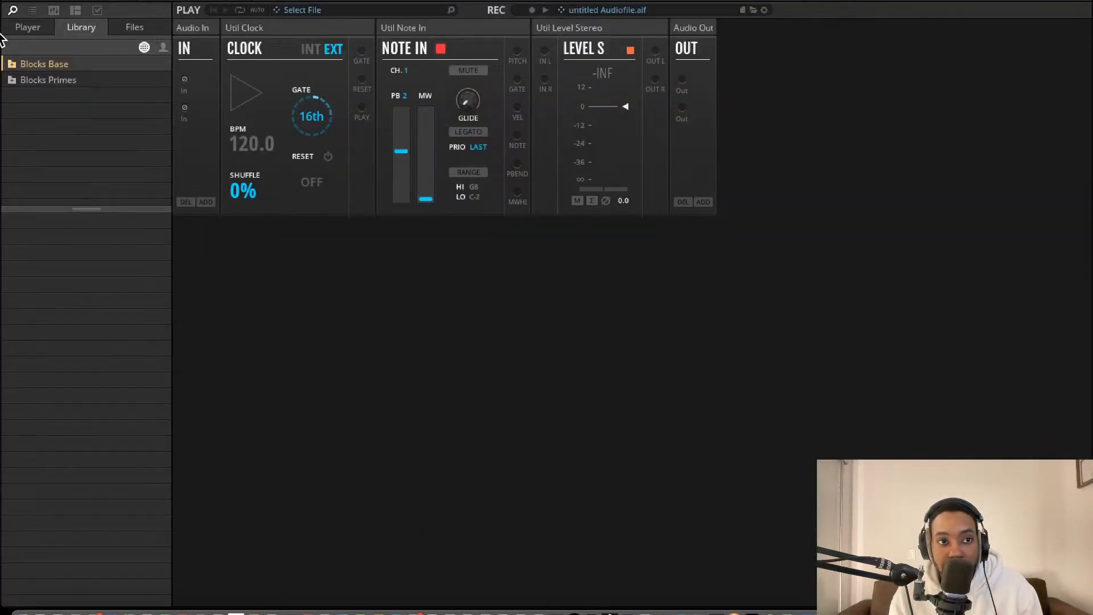
# Look through the Boutique and Digilog block folders of Blocks Primes in the Player library.
pyautogui.click(31, 28)
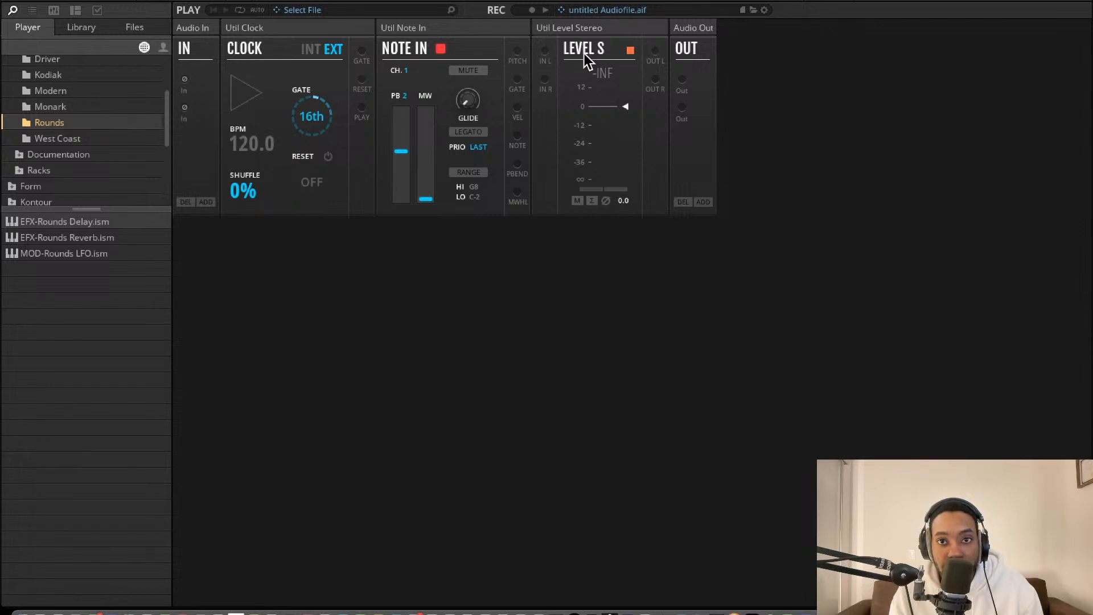
pyautogui.scroll(3, 68, 109)
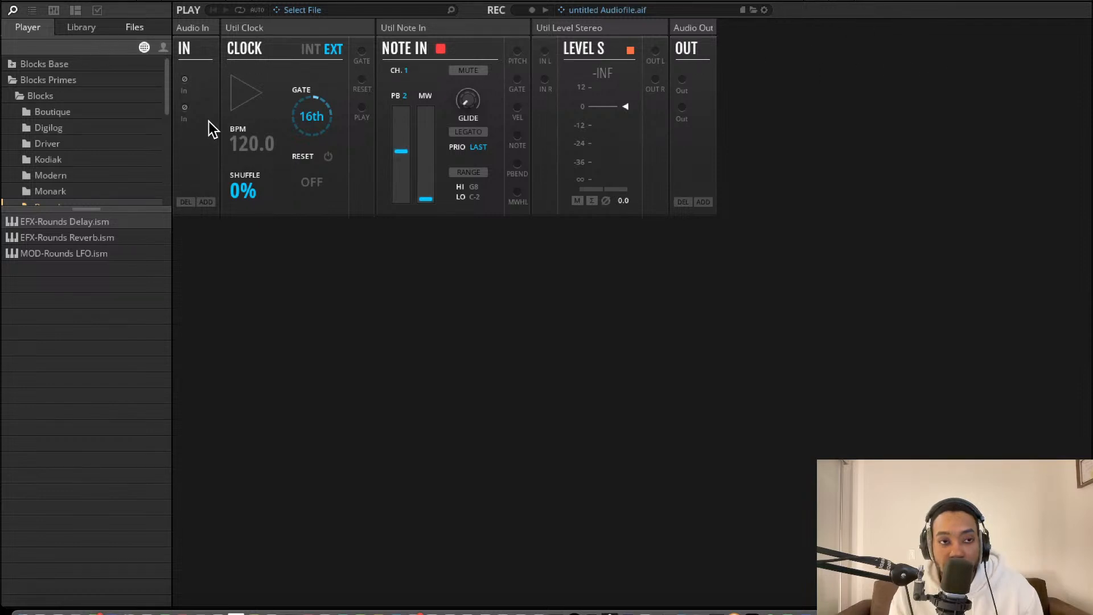
pyautogui.click(66, 114)
pyautogui.click(56, 130)
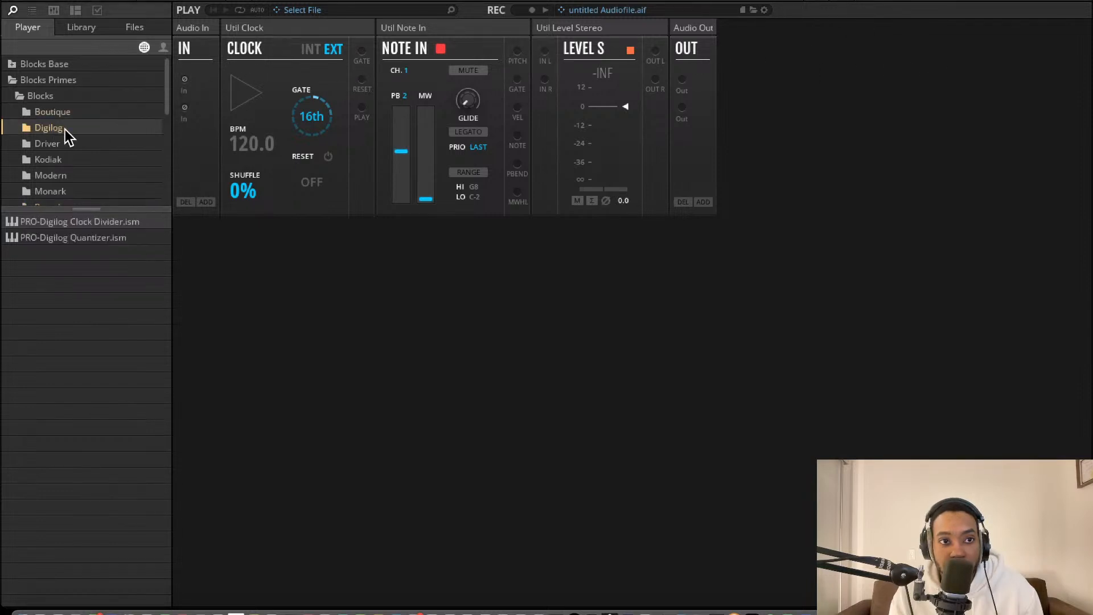
pyautogui.click(52, 113)
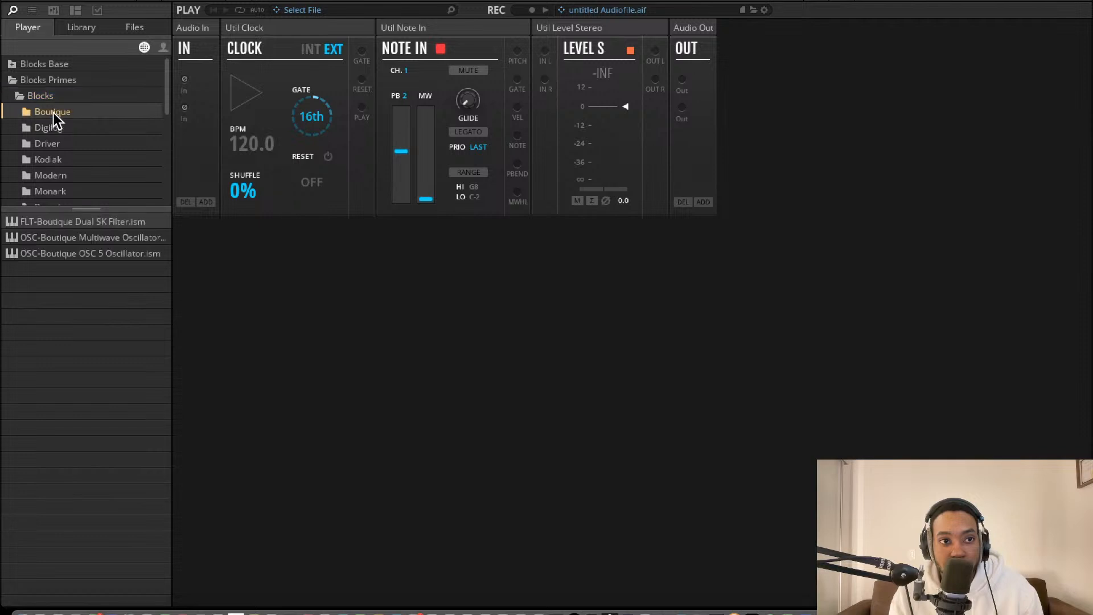
# Add the Bento Oscillator, LFO, Mix and VCA blocks from the Blocks Base Bento Box folder to the rack.
pyautogui.click(52, 79)
pyautogui.doubleClick(20, 66)
pyautogui.doubleClick(34, 79)
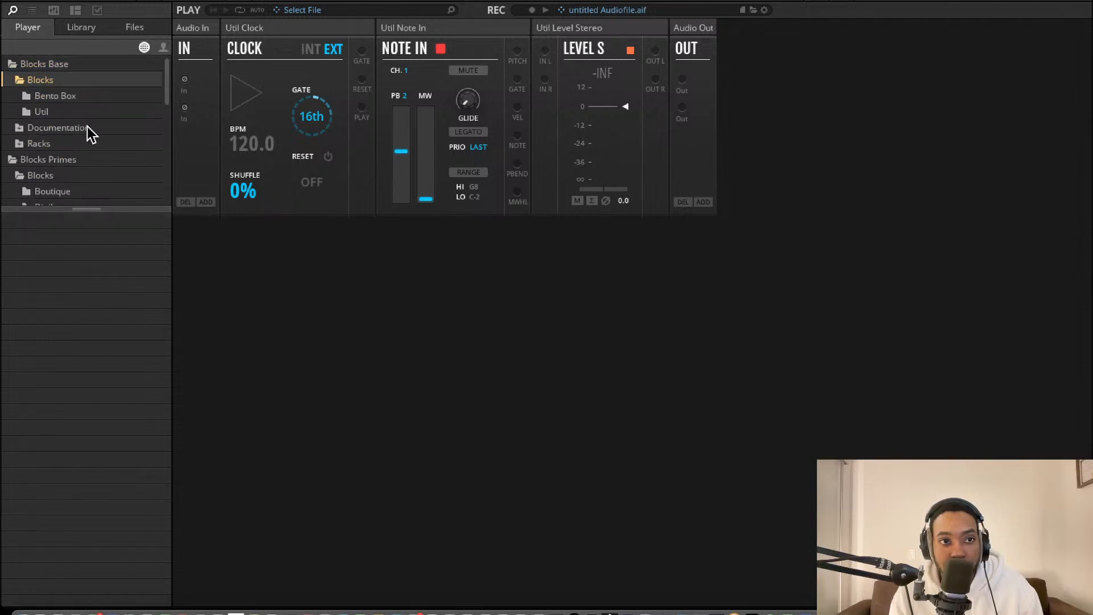
pyautogui.click(34, 95)
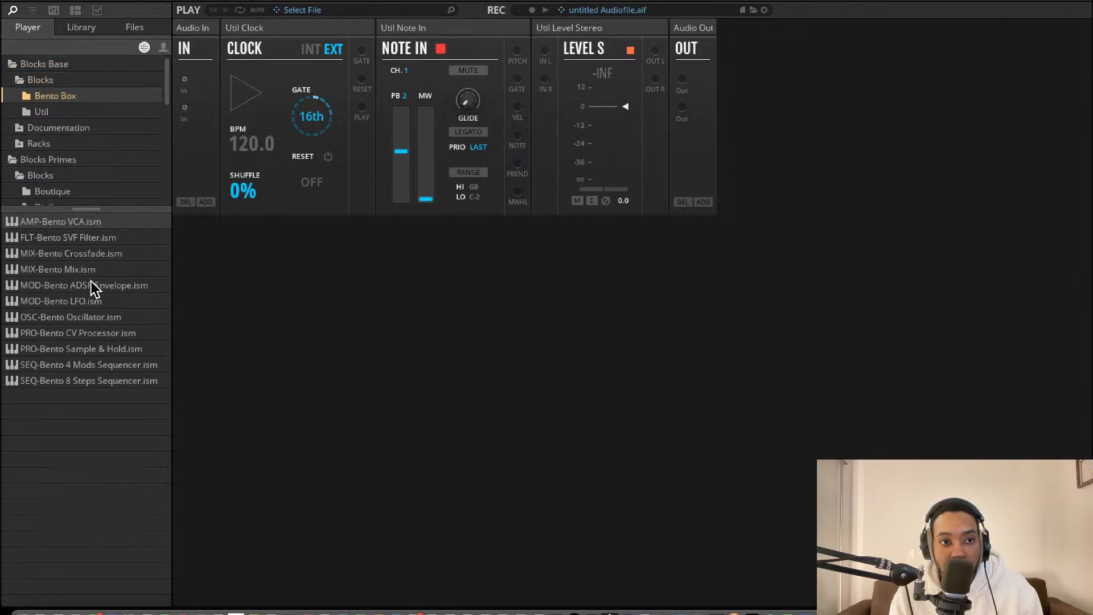
pyautogui.doubleClick(77, 314)
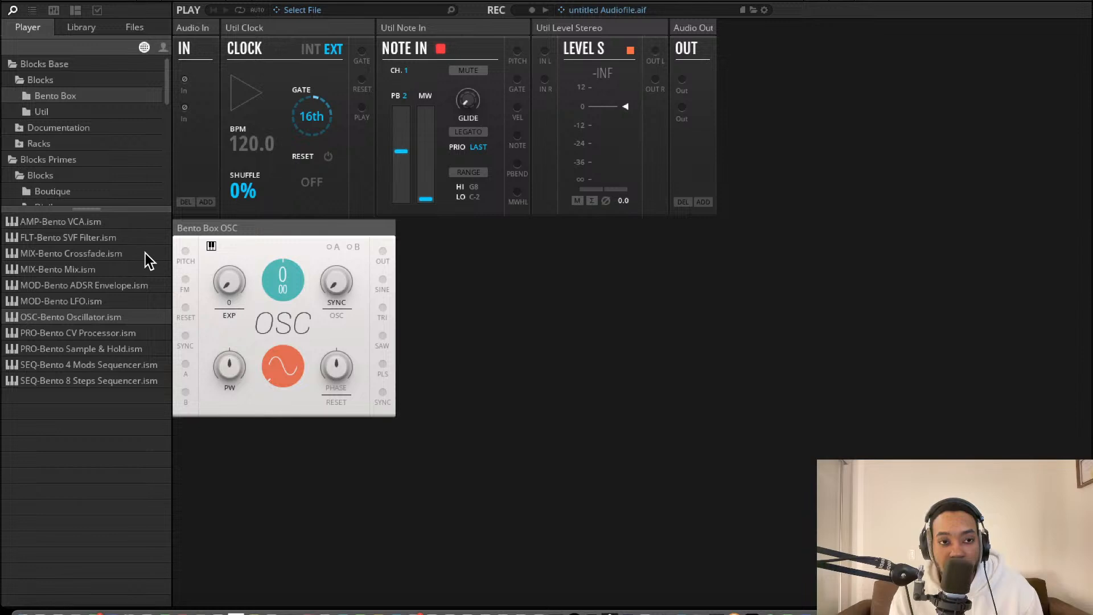
pyautogui.moveTo(68, 305); pyautogui.dragTo(529, 310)
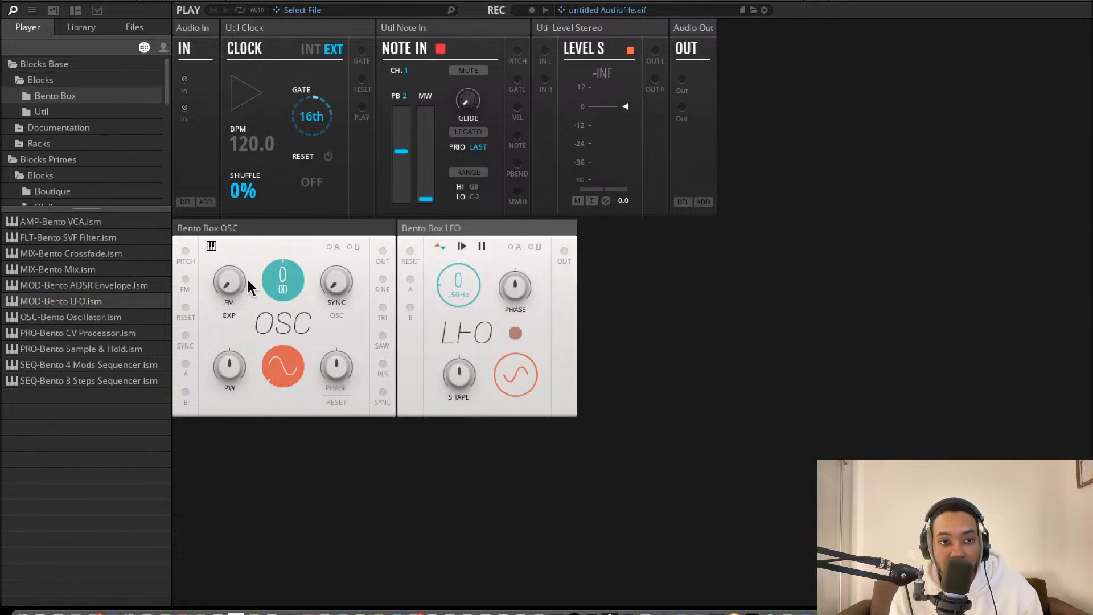
pyautogui.moveTo(74, 272); pyautogui.dragTo(749, 298)
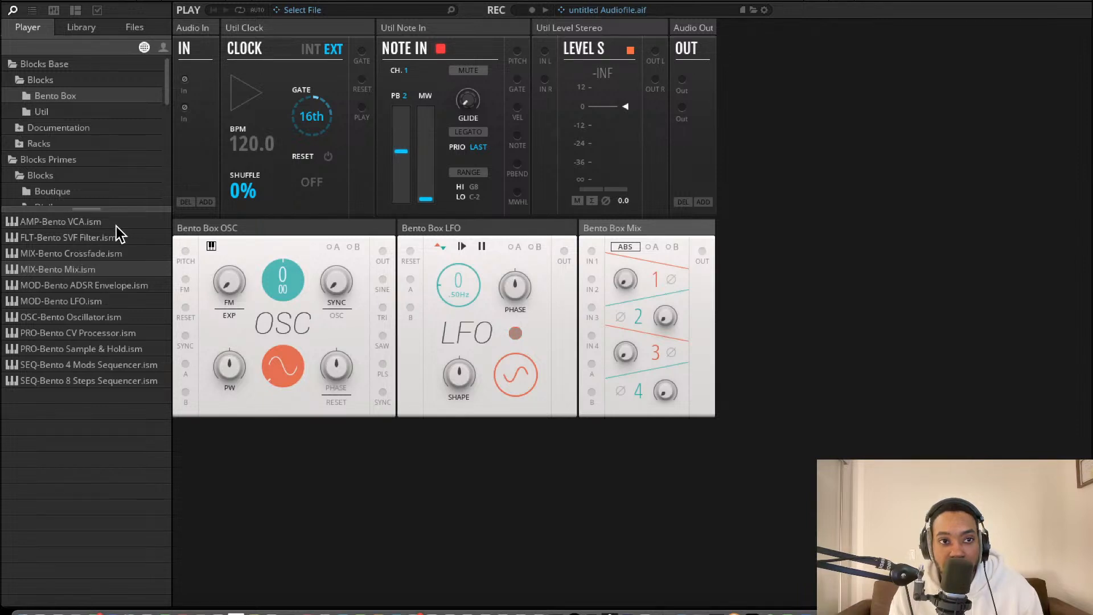
pyautogui.moveTo(74, 222); pyautogui.dragTo(703, 310)
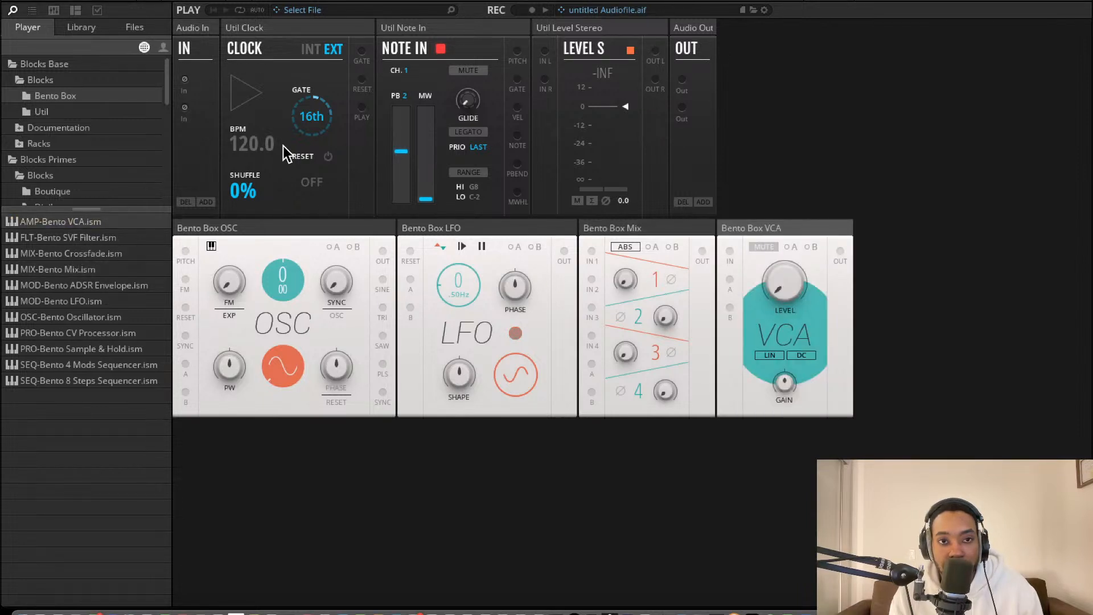
# Wire the Note In pitch output to the oscillator's pitch input and color the wire orange.
pyautogui.moveTo(186, 251); pyautogui.dragTo(200, 93)
pyautogui.moveTo(186, 251); pyautogui.dragTo(517, 51)
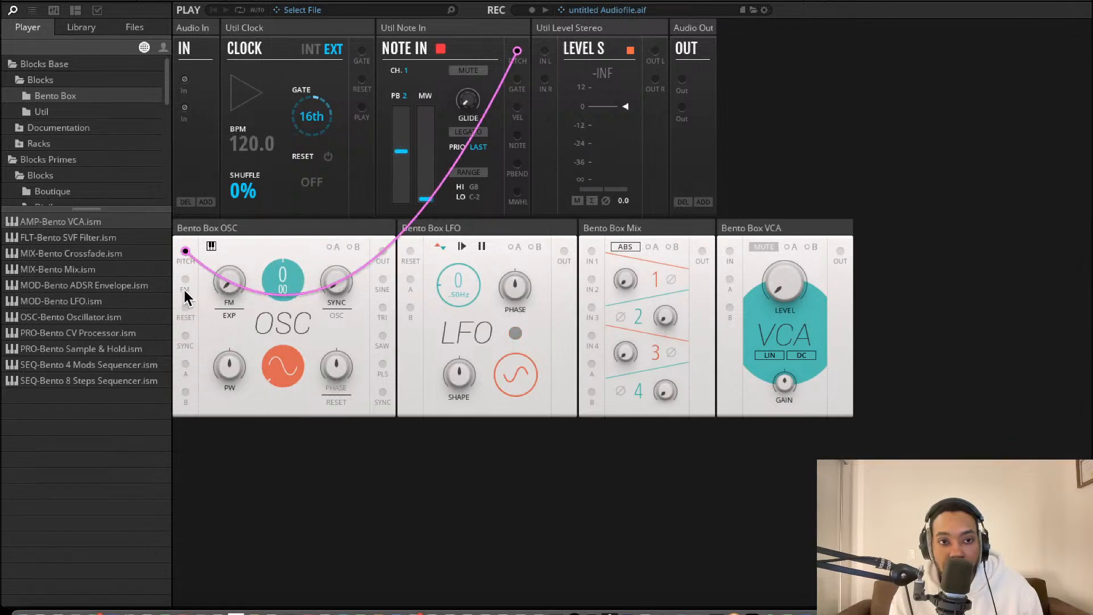
pyautogui.rightClick(357, 275)
pyautogui.click(363, 274)
pyautogui.rightClick(362, 267)
pyautogui.moveTo(392, 268)
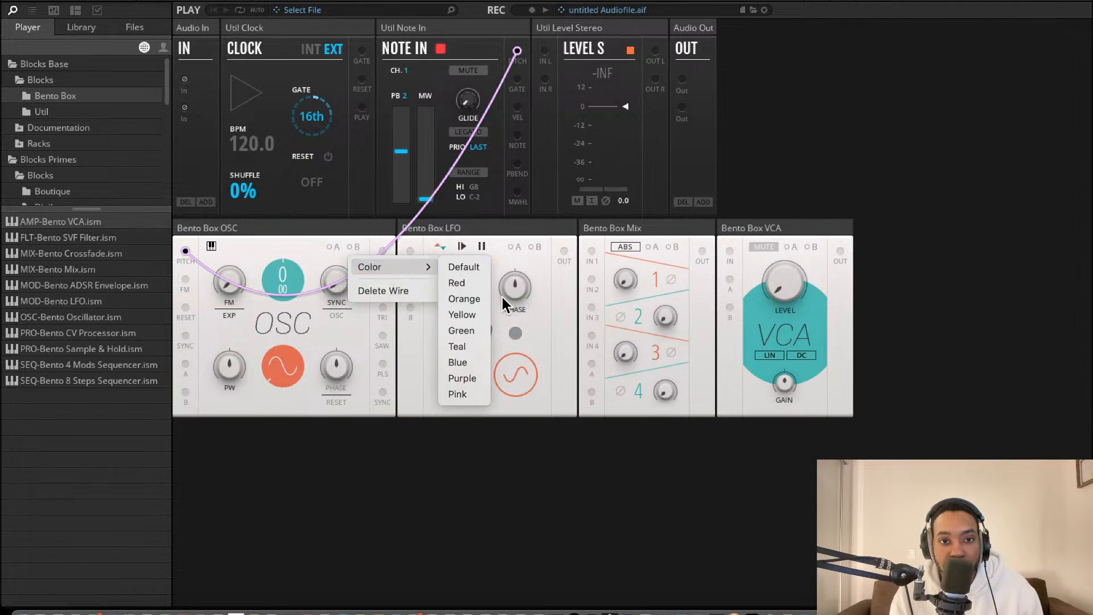
pyautogui.click(467, 298)
pyautogui.press('super+z')
pyautogui.rightClick(369, 264)
pyautogui.click(376, 327)
pyautogui.moveTo(186, 280); pyautogui.dragTo(260, 260)
pyautogui.moveTo(180, 278); pyautogui.dragTo(294, 364)
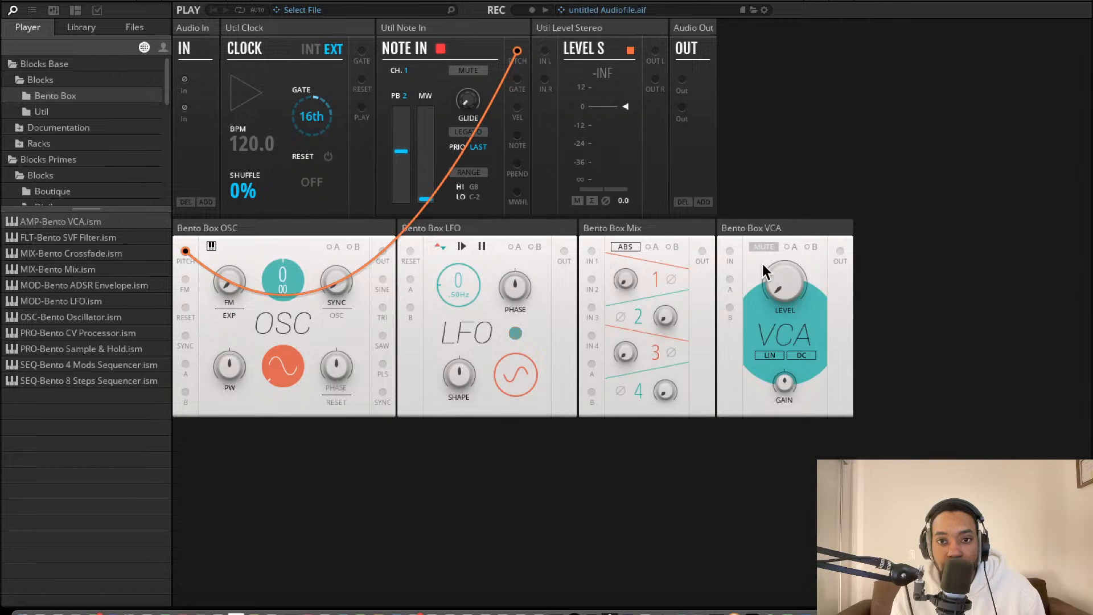
# Wire the LFO output to the VCA input and the VCA output to both Audio Out inputs.
pyautogui.moveTo(732, 251); pyautogui.dragTo(564, 251)
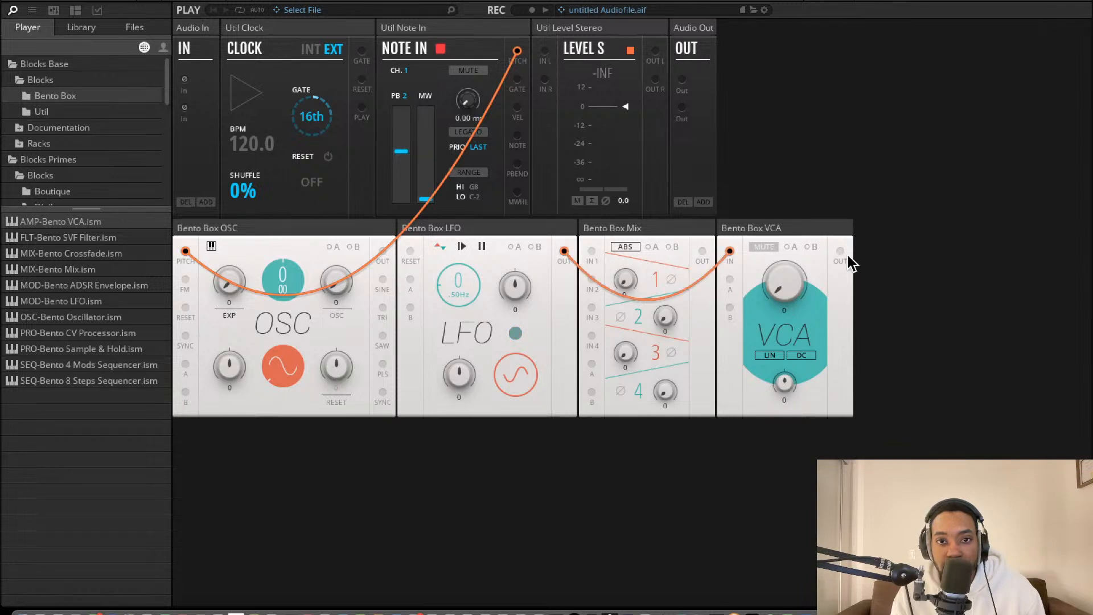
pyautogui.moveTo(841, 251); pyautogui.dragTo(682, 80)
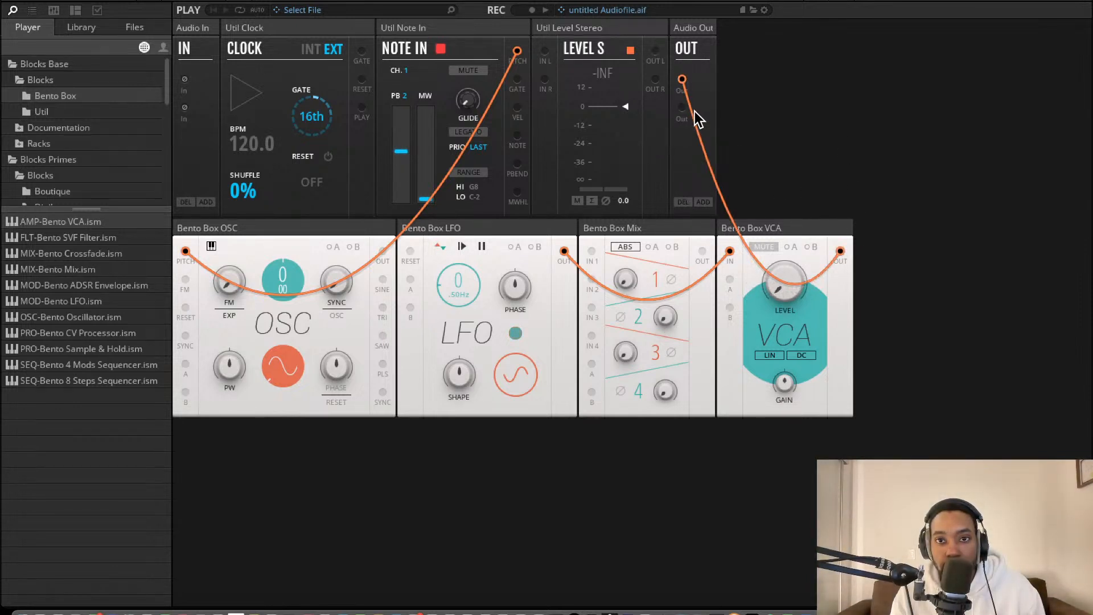
pyautogui.moveTo(841, 252); pyautogui.dragTo(682, 107)
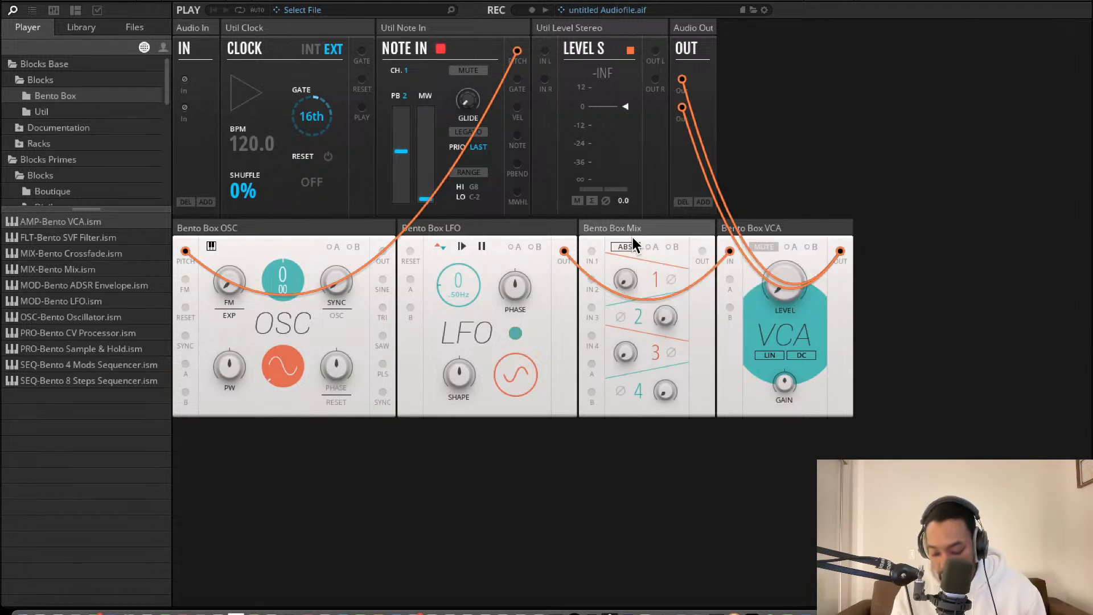
# Delete the Mix block and rewire the VCA input to the oscillator's main output.
pyautogui.press('Delete')
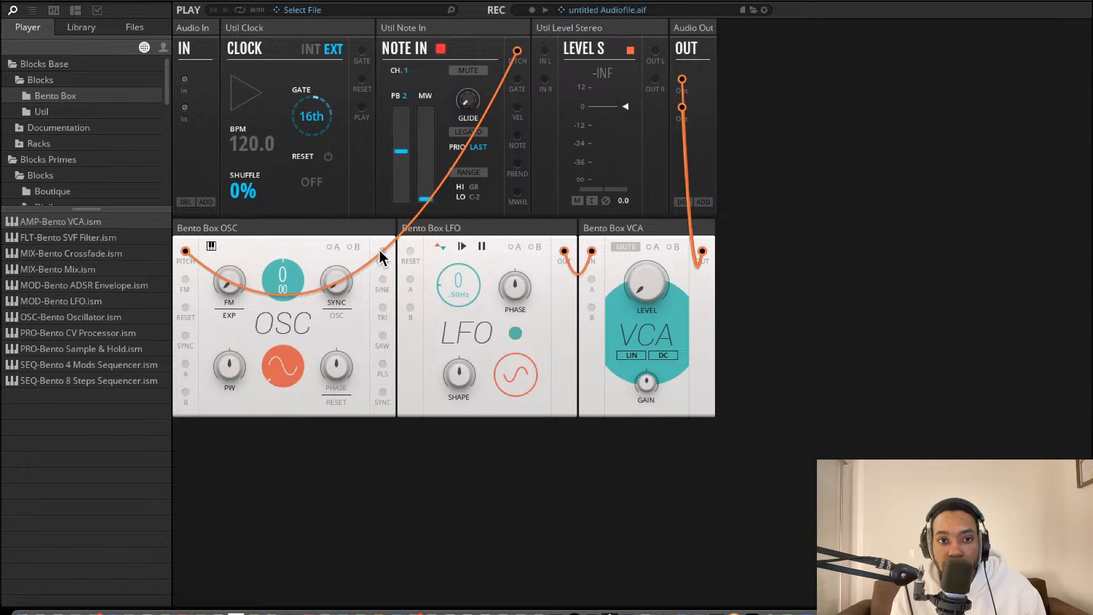
pyautogui.moveTo(595, 246); pyautogui.dragTo(591, 251)
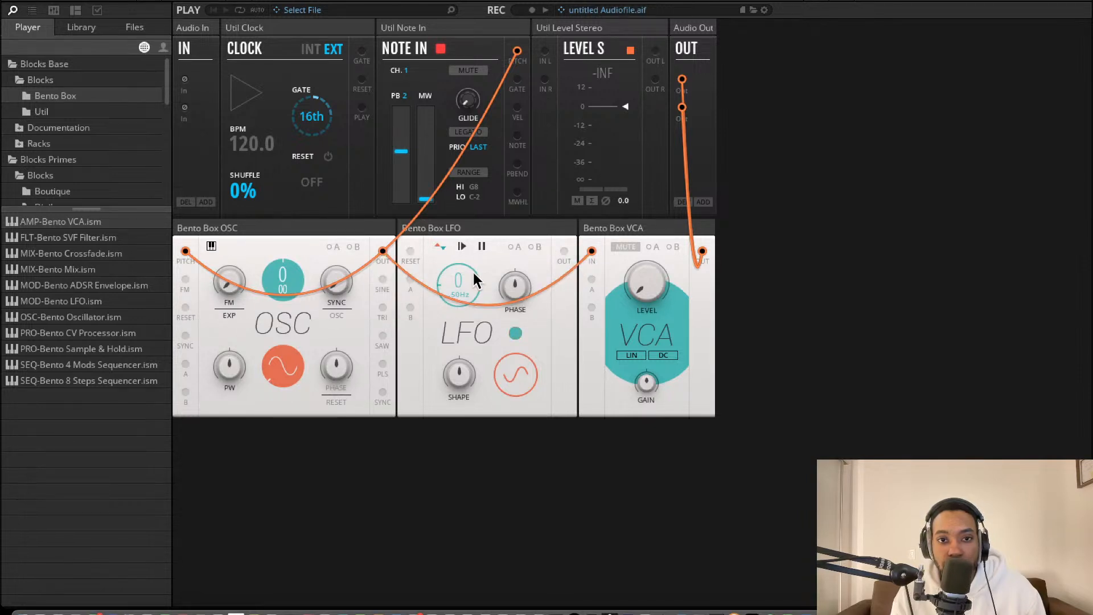
# Feed the LFO, placed ahead of the oscillator, into the oscillator's modulation input A and raise the VCA level.
pyautogui.moveTo(183, 347); pyautogui.dragTo(186, 364)
pyautogui.moveTo(451, 254); pyautogui.dragTo(231, 250)
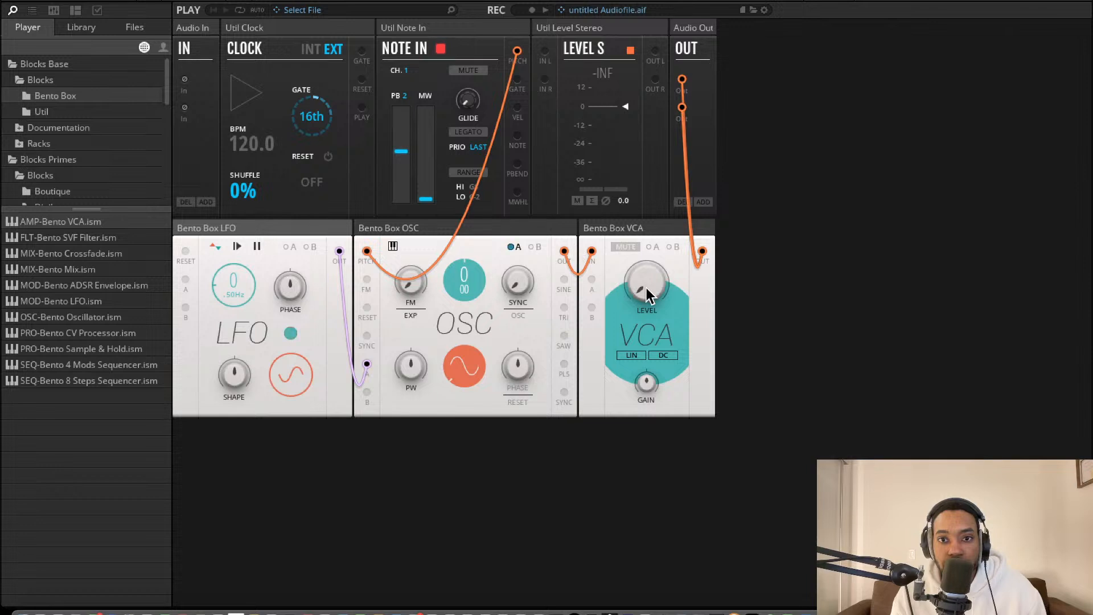
pyautogui.moveTo(647, 288); pyautogui.dragTo(640, 218)
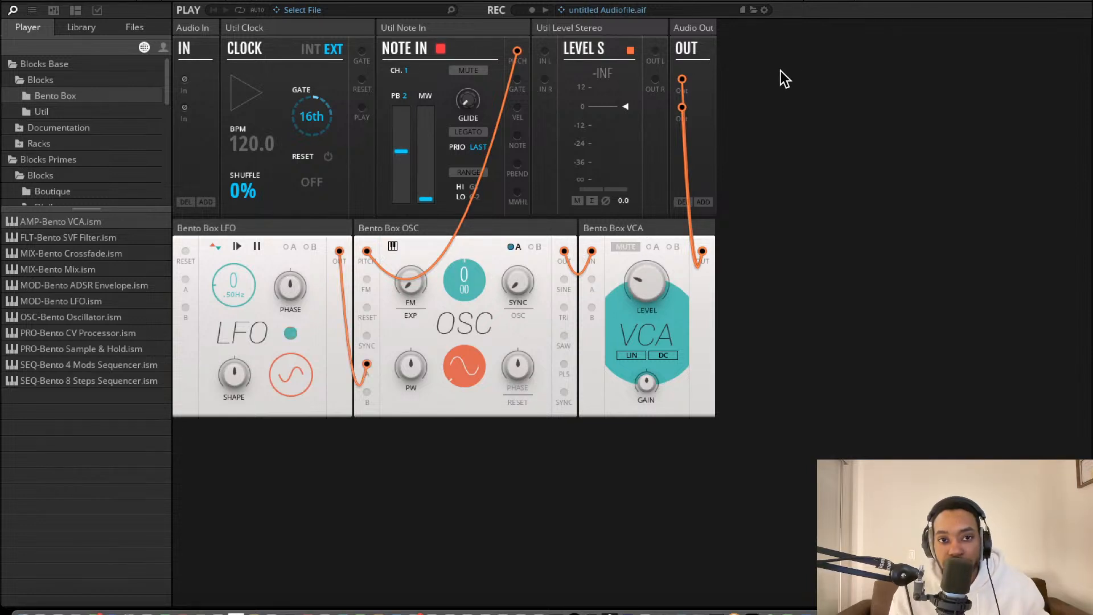
# Spread the OSC, LFO and VCA blocks apart in the structure view and return to the rack view.
pyautogui.click(236, 1)
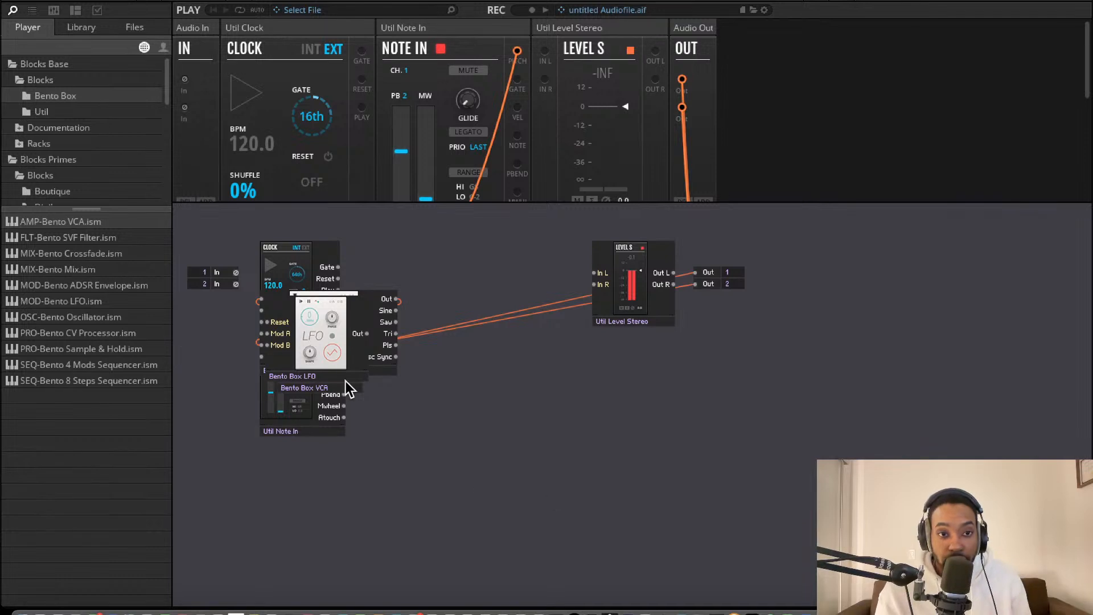
pyautogui.moveTo(336, 337); pyautogui.dragTo(490, 387)
pyautogui.moveTo(321, 331); pyautogui.dragTo(490, 275)
pyautogui.click(506, 479)
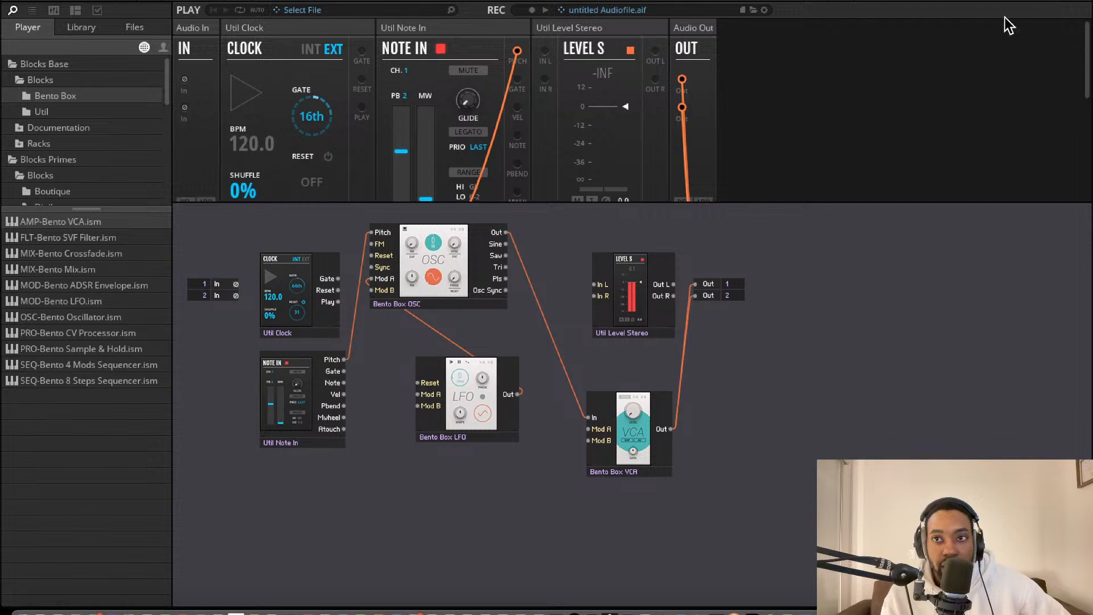
pyautogui.click(234, 0)
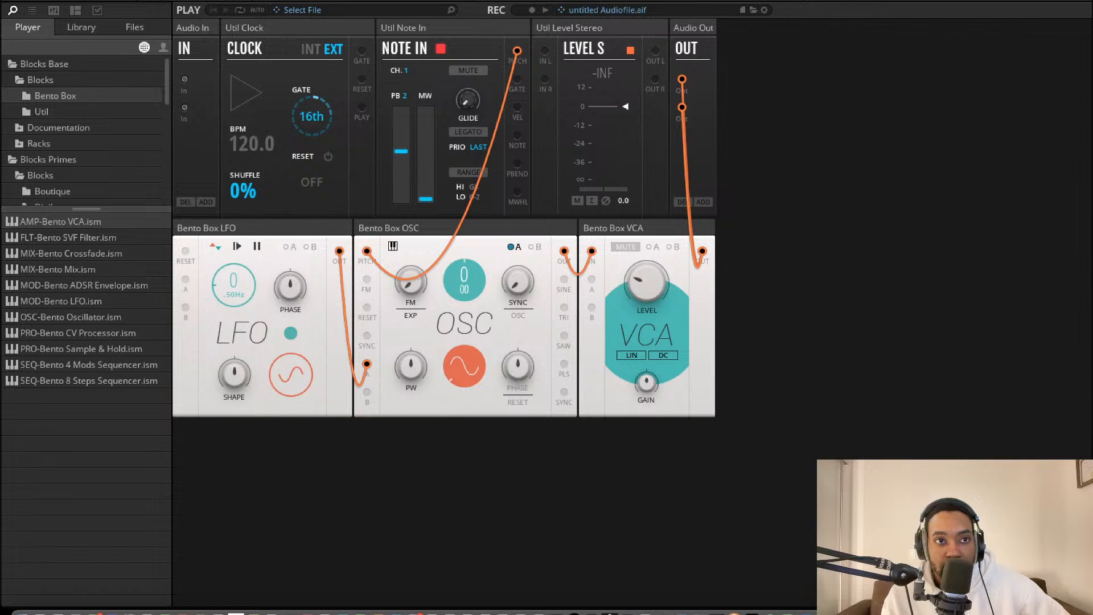
# Create a new ensemble, discarding the changes to the current rack.
pyautogui.click(102, 0)
pyautogui.click(119, 0)
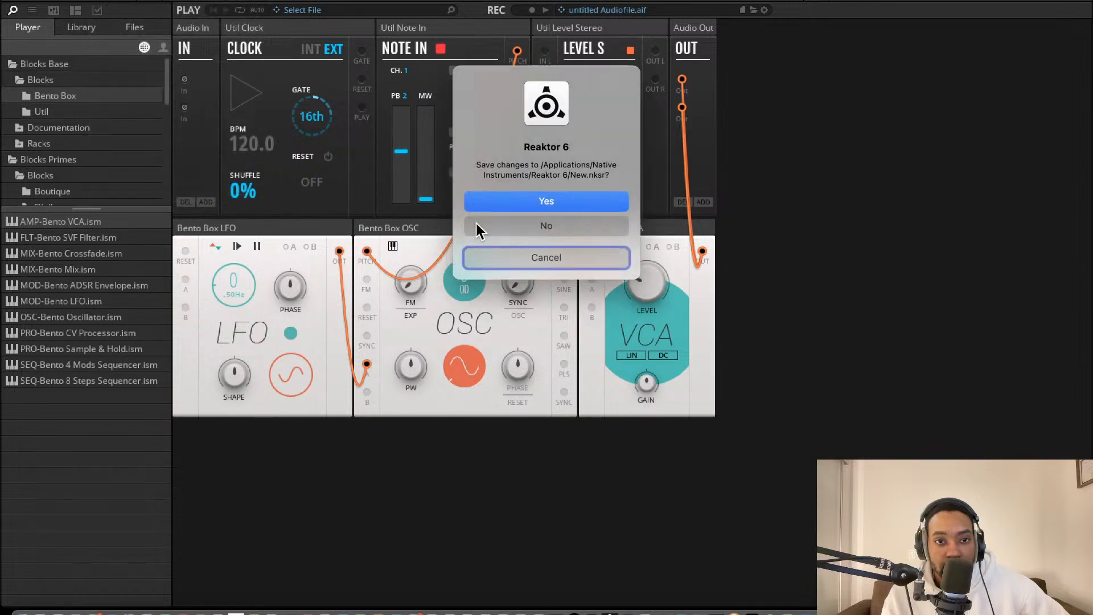
pyautogui.click(511, 231)
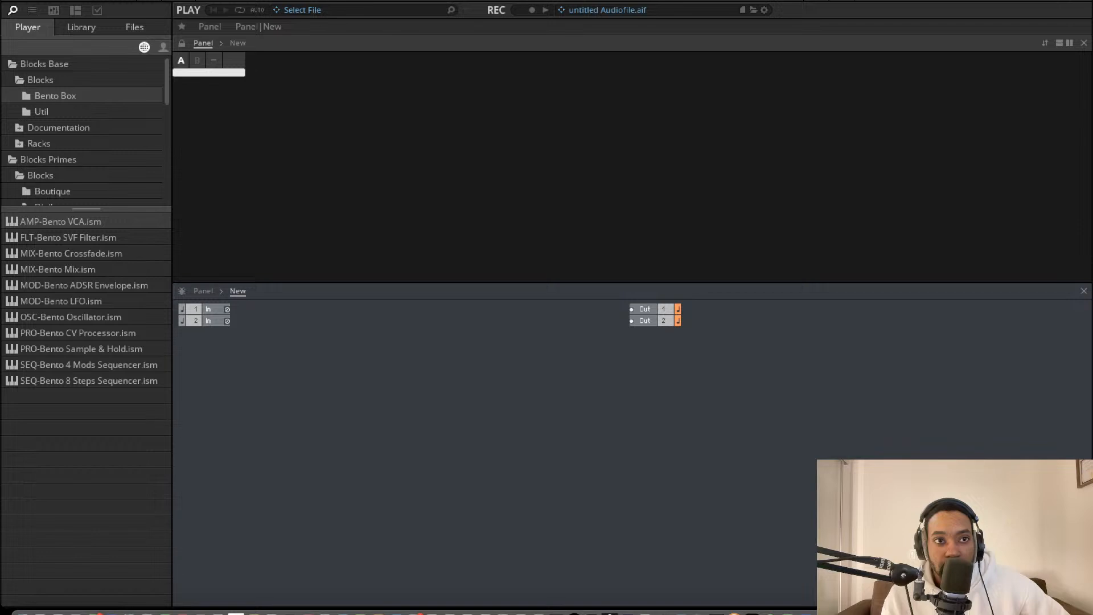
# Quit and relaunch Reaktor 6, choosing the Build option to start an empty ensemble.
pyautogui.click(54, 0)
pyautogui.moveTo(104, 0)
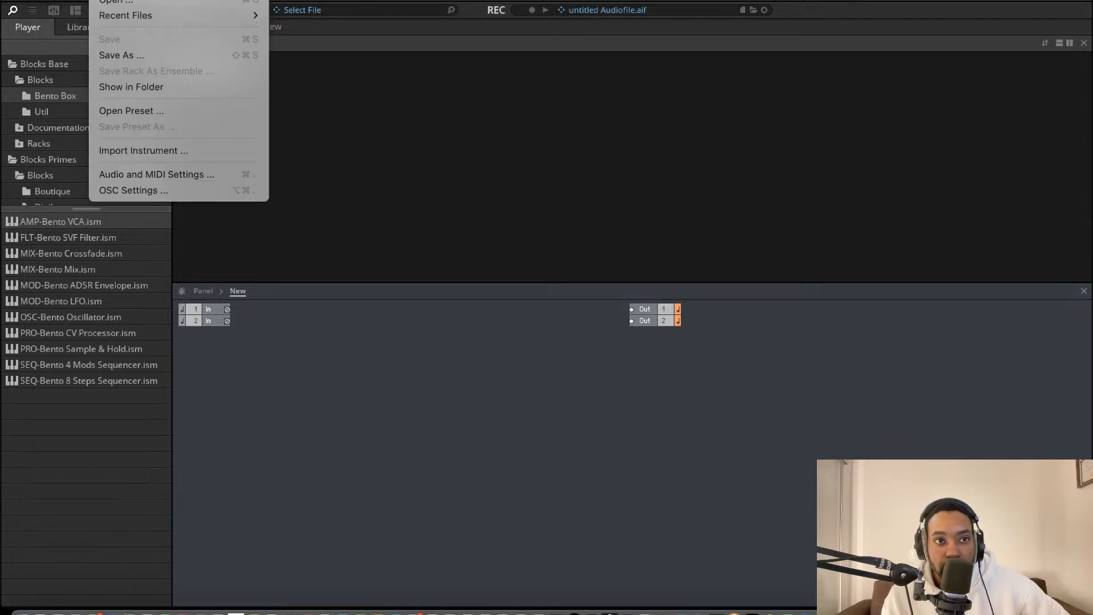
pyautogui.click(311, 35)
pyautogui.press('super+q')
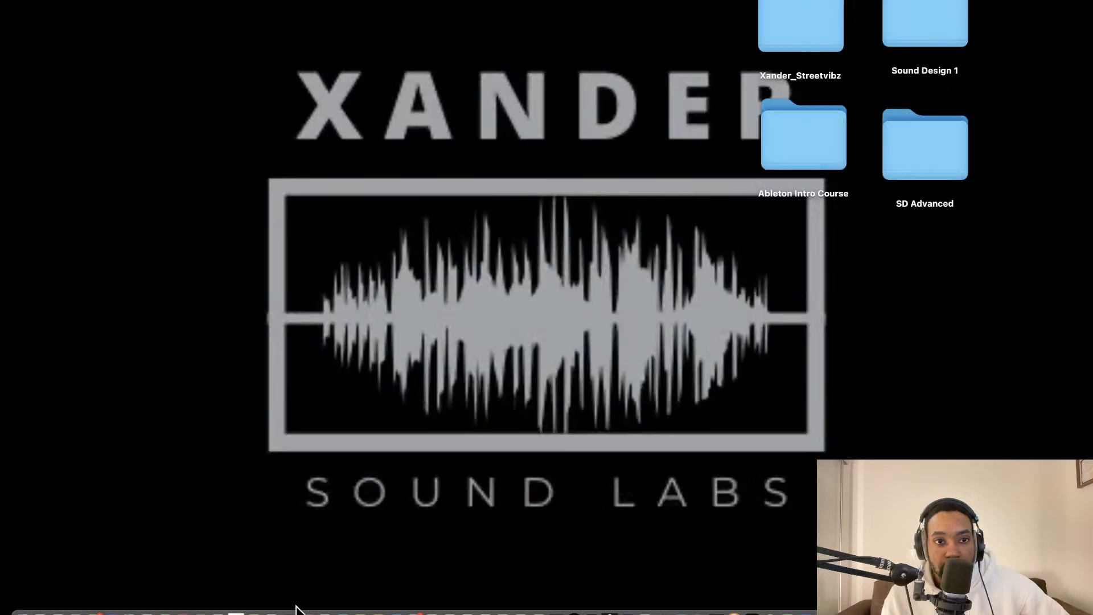
pyautogui.click(234, 607)
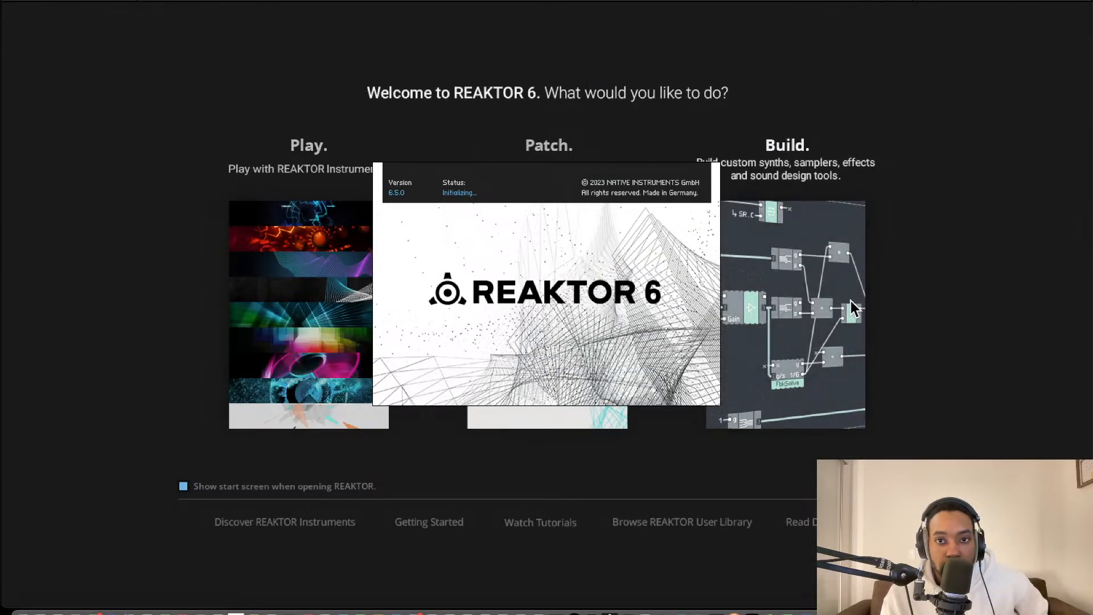
pyautogui.click(823, 281)
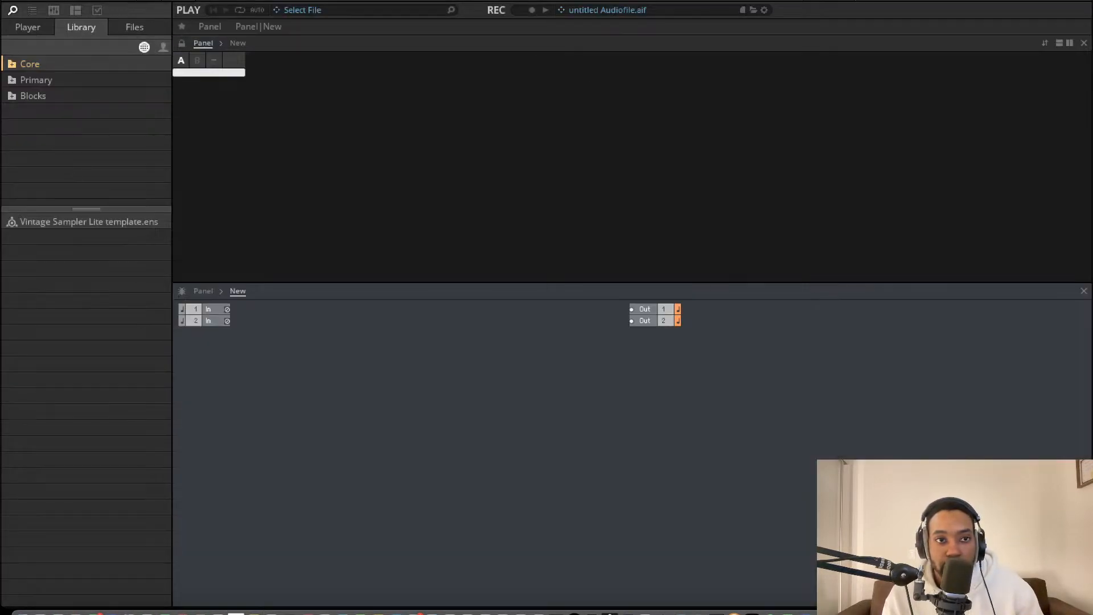
# Browse the Blocks Base folders and add a Bento Oscillator from the Bento Box set to the structure.
pyautogui.click(46, 30)
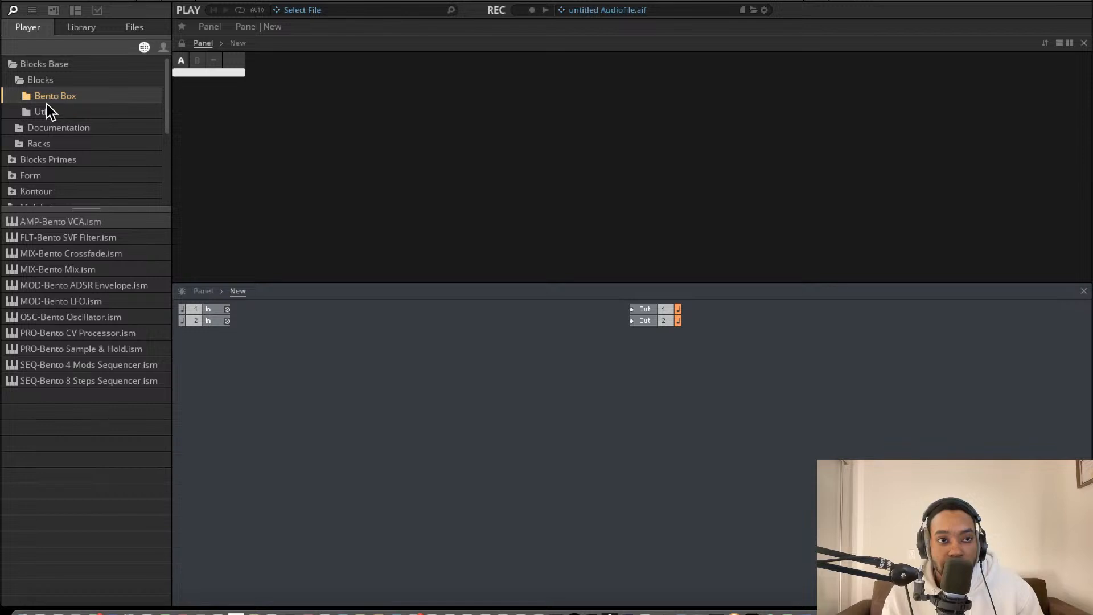
pyautogui.click(60, 112)
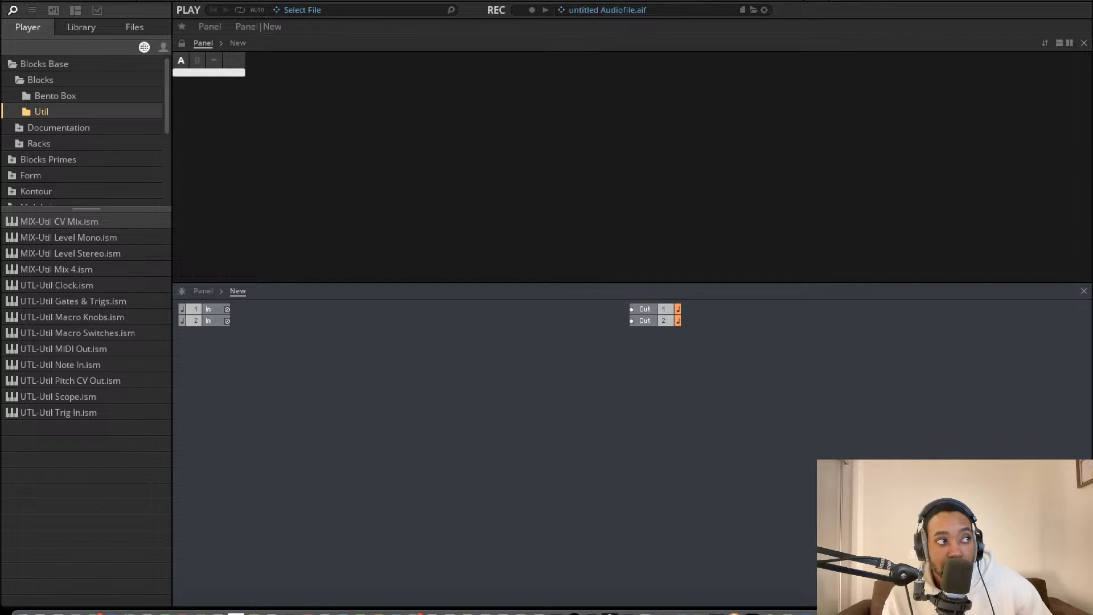
pyautogui.click(36, 96)
pyautogui.moveTo(62, 326); pyautogui.dragTo(414, 351)
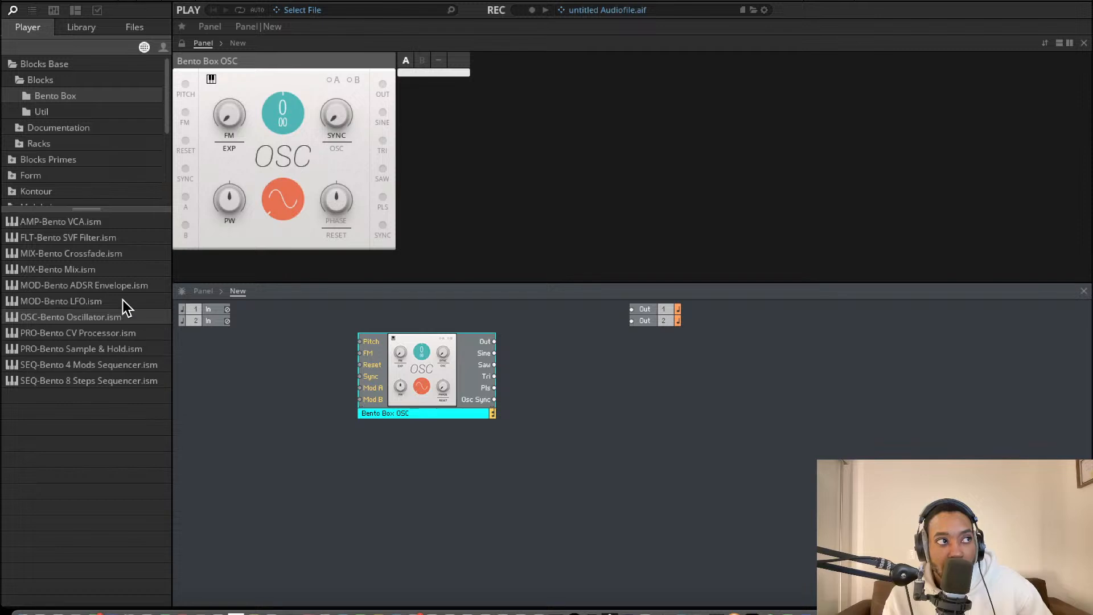
# Add the Util Note In block ahead of the oscillator and move the oscillator close beside it.
pyautogui.click(70, 81)
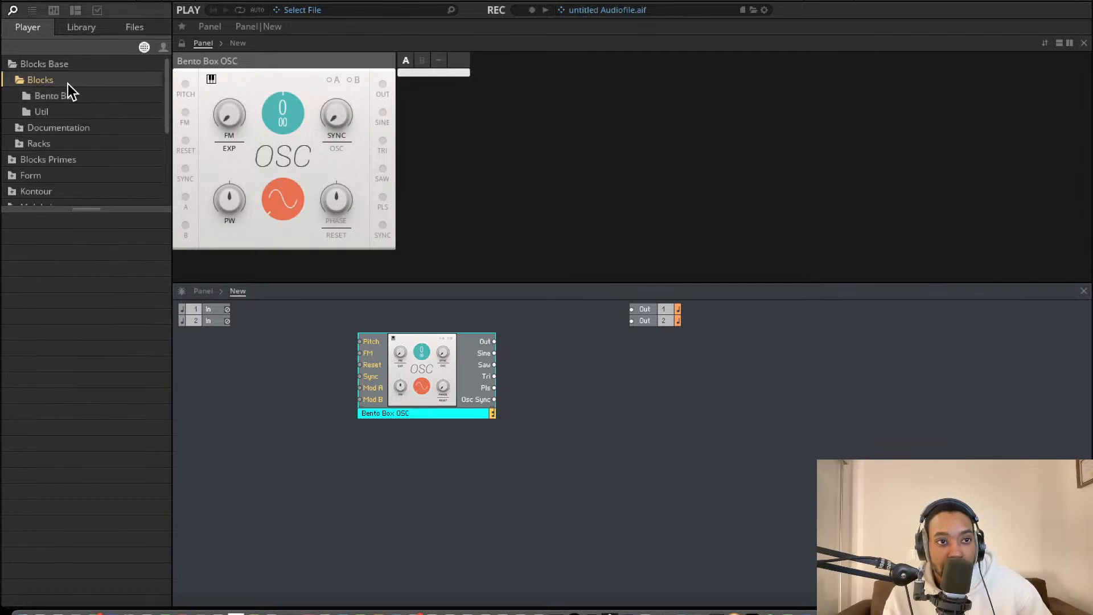
pyautogui.click(61, 95)
pyautogui.click(56, 109)
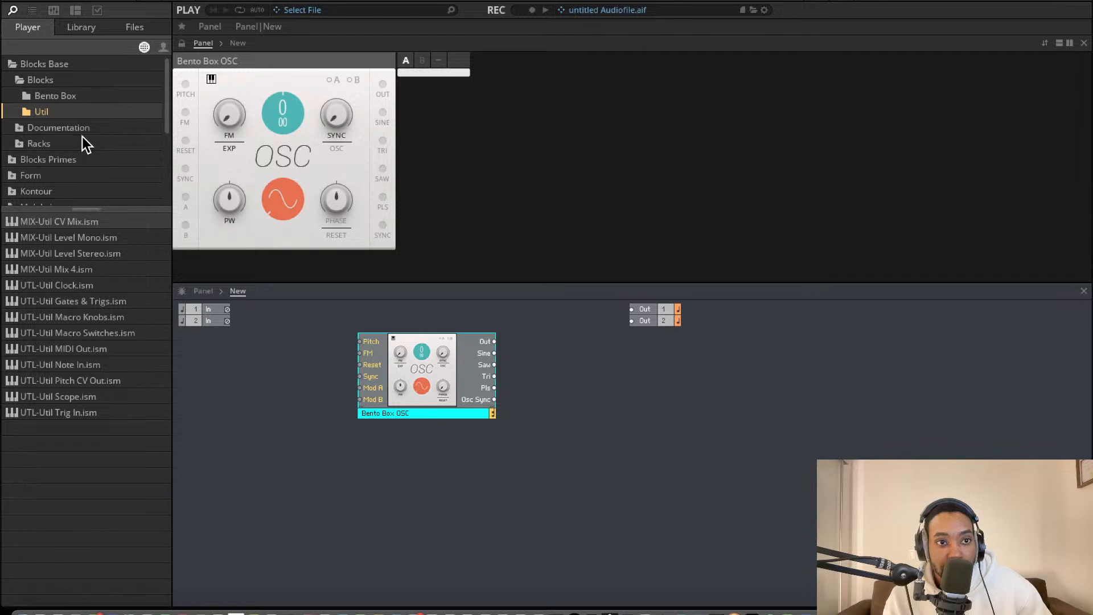
pyautogui.click(57, 95)
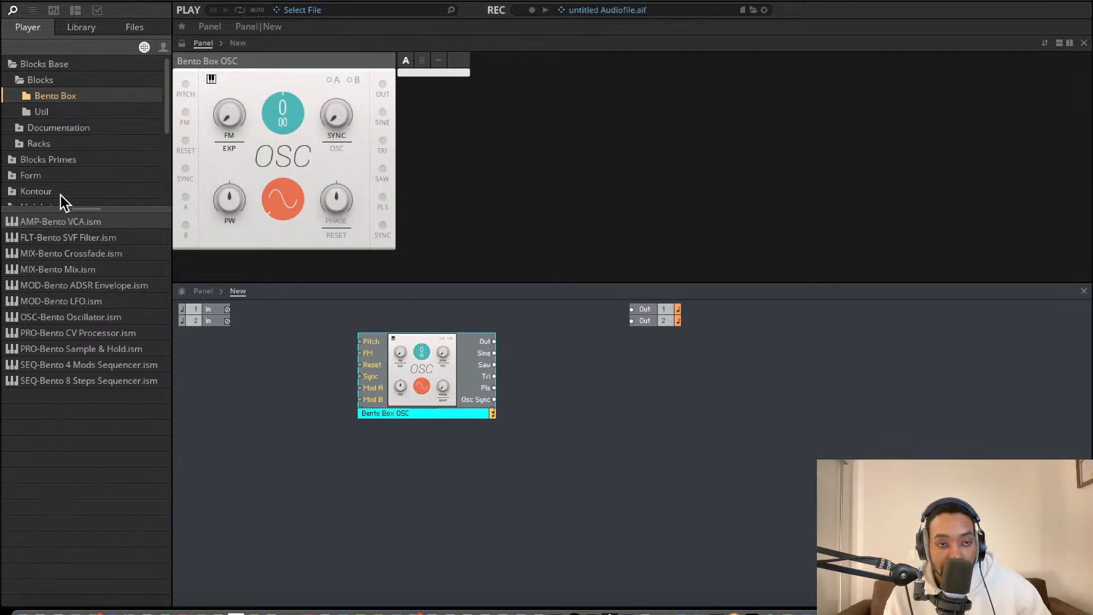
pyautogui.click(53, 116)
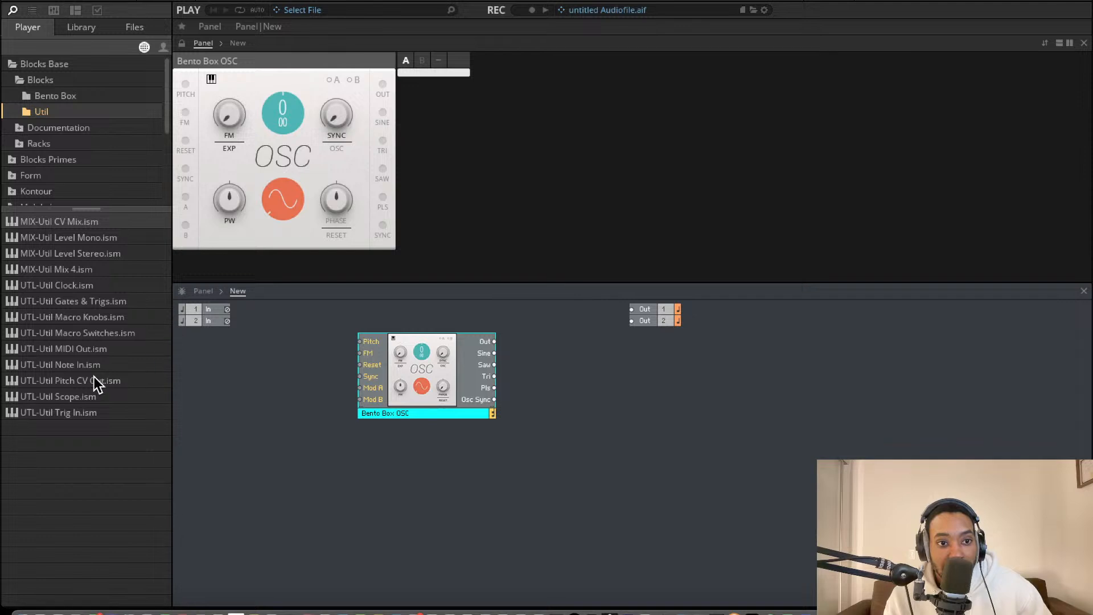
pyautogui.moveTo(77, 367); pyautogui.dragTo(291, 340)
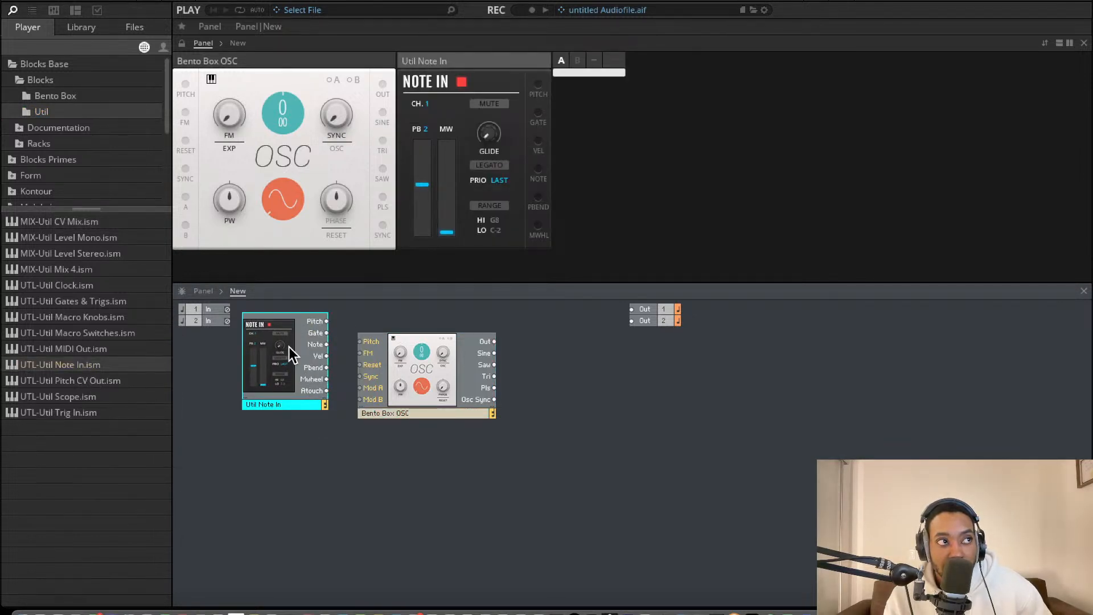
pyautogui.moveTo(430, 374); pyautogui.dragTo(400, 360)
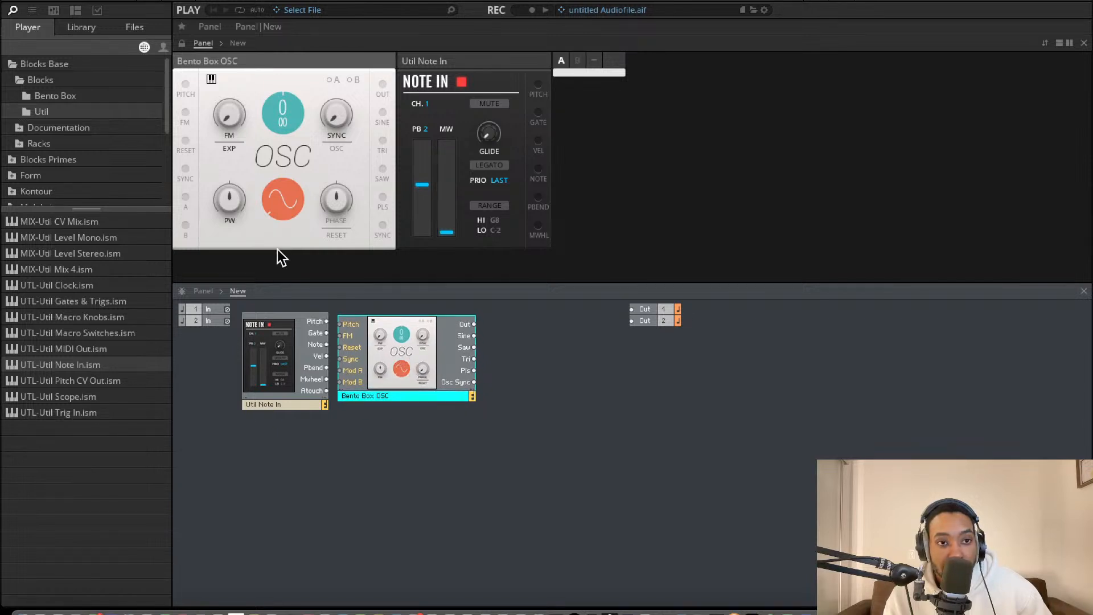
# Duplicate the oscillator, place the copy after it in the structure, and set the original's waveform to sawtooth.
pyautogui.hotkey('ctrl', 'd')
pyautogui.moveTo(480, 365); pyautogui.dragTo(512, 381)
pyautogui.moveTo(421, 362); pyautogui.dragTo(550, 386)
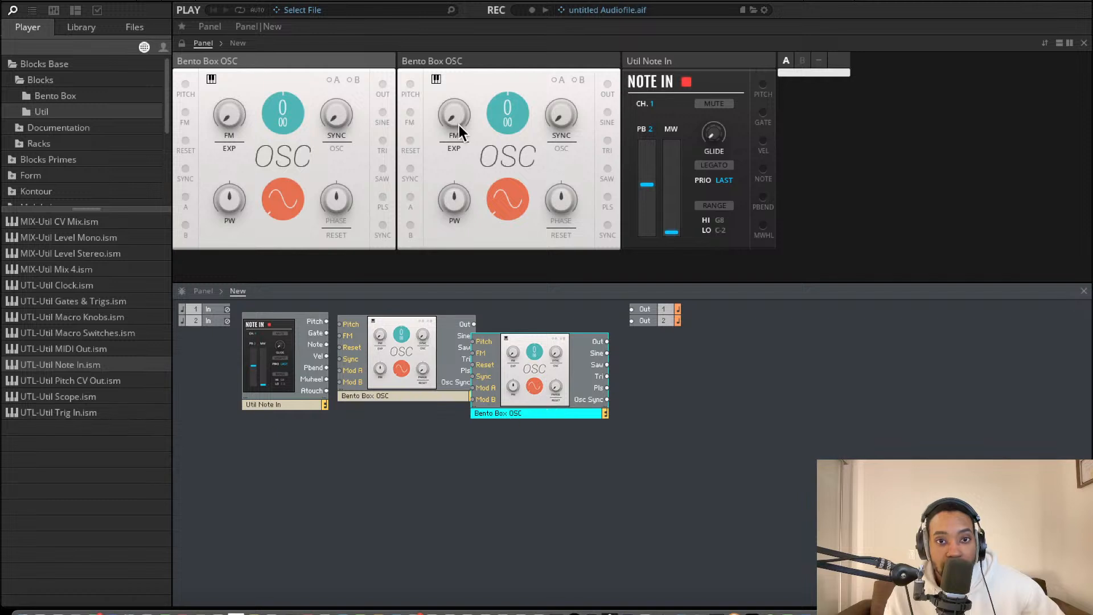
pyautogui.click(521, 210)
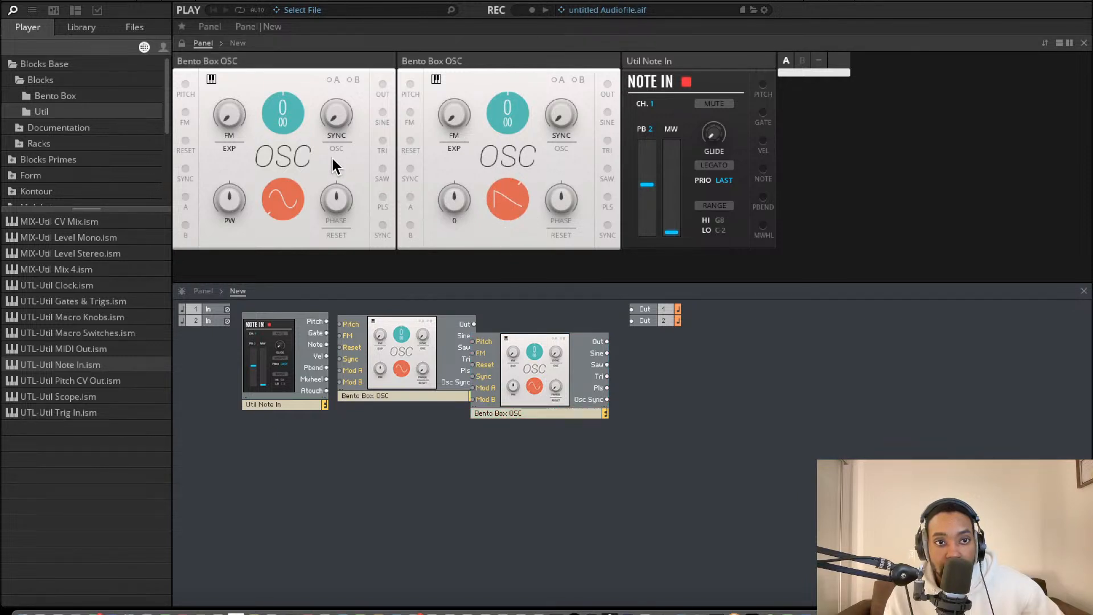
# Rename the oscillators Bento Box OSC 1 and Bento Box OSC 2 and space their blocks apart.
pyautogui.doubleClick(390, 398)
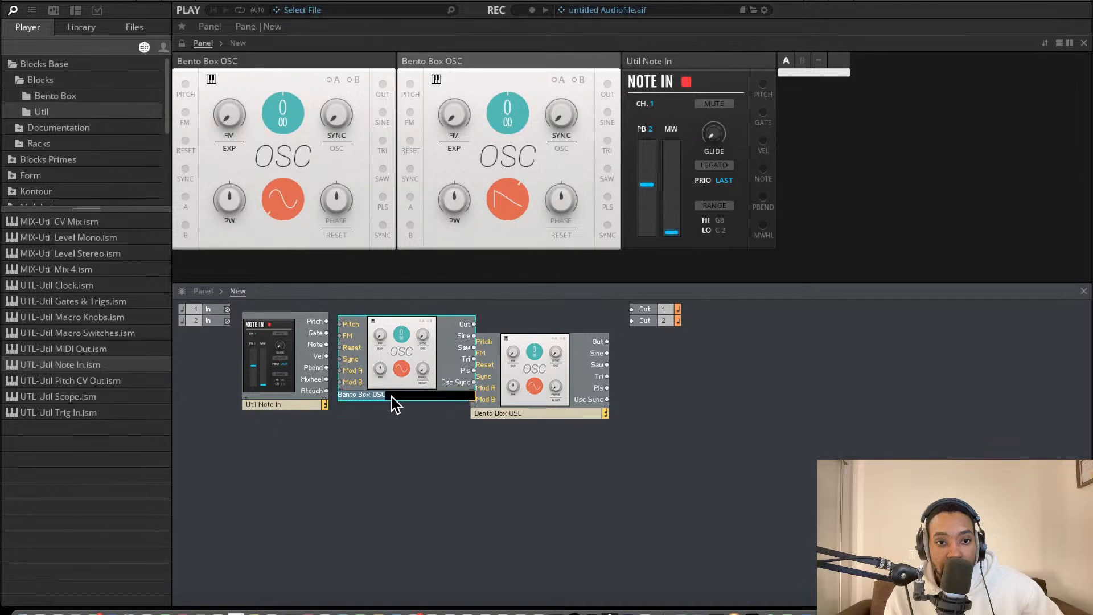
pyautogui.write('1')
pyautogui.doubleClick(515, 412)
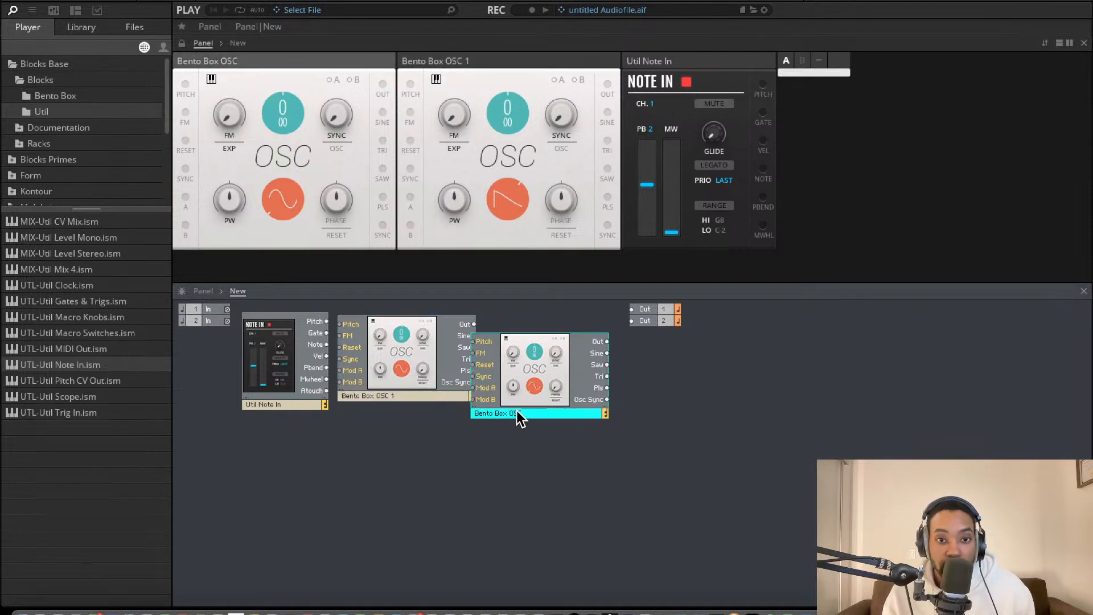
pyautogui.write('2')
pyautogui.press('Return')
pyautogui.moveTo(572, 402); pyautogui.dragTo(604, 413)
pyautogui.moveTo(442, 368); pyautogui.dragTo(446, 388)
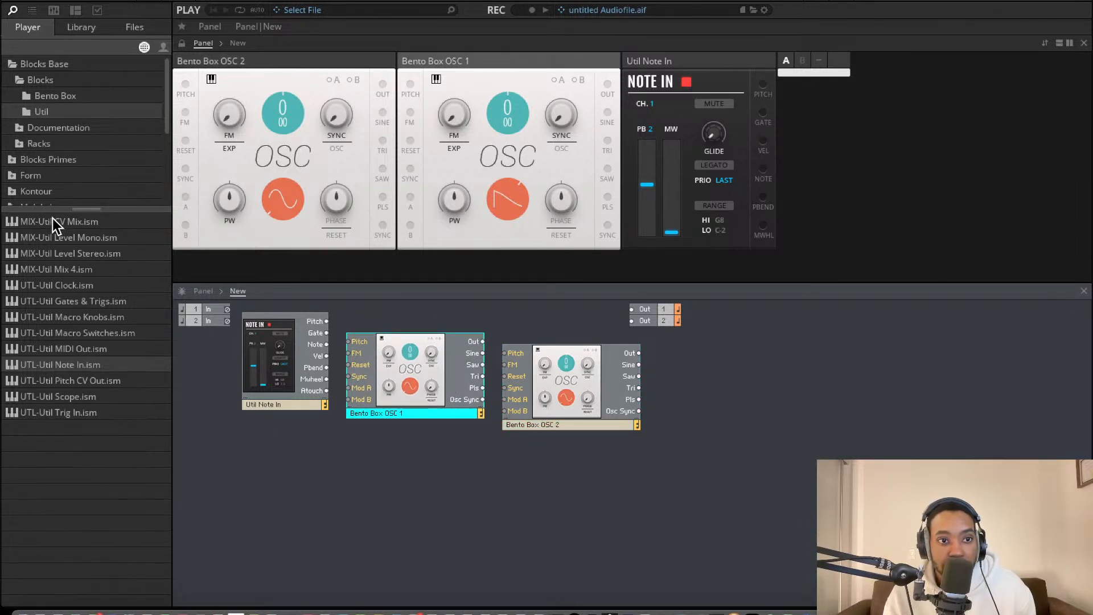
pyautogui.moveTo(60, 221); pyautogui.dragTo(625, 382)
pyautogui.moveTo(677, 412); pyautogui.dragTo(634, 415)
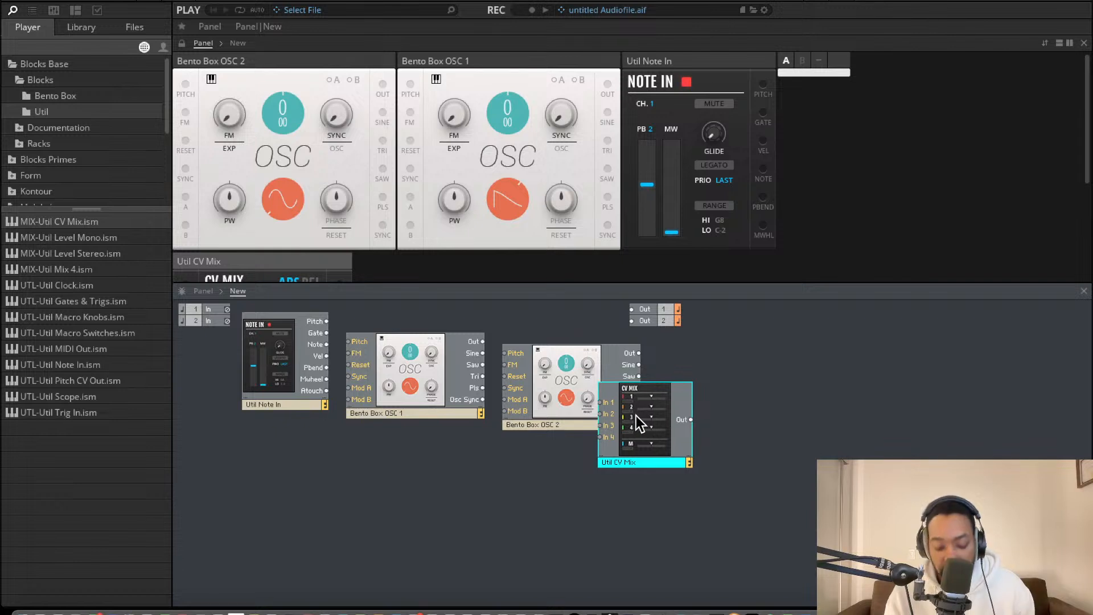
pyautogui.press('Delete')
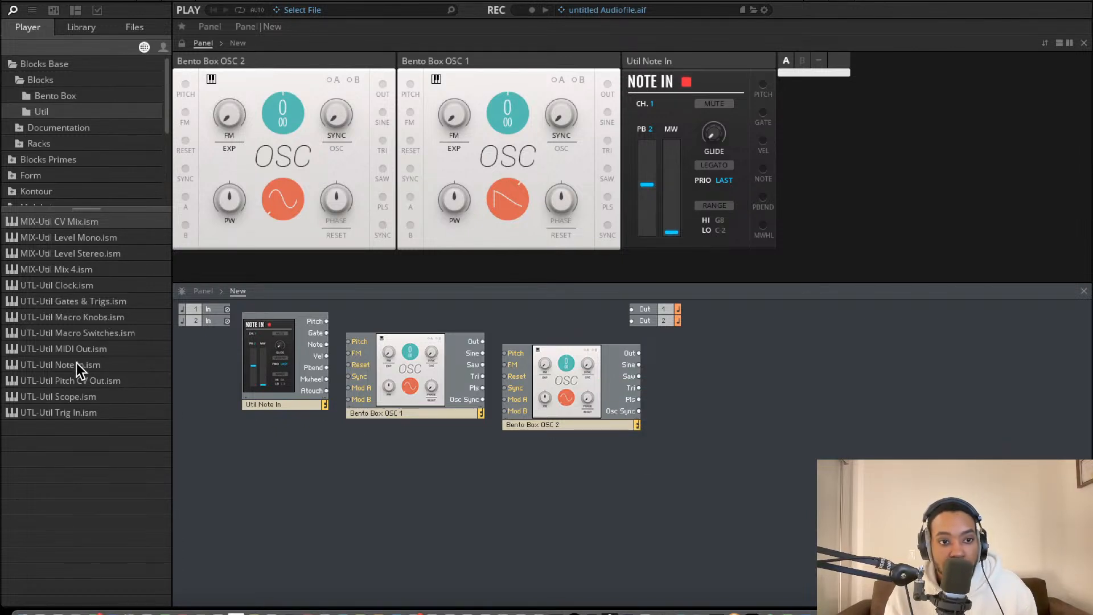
# Add the Util Mix 4 block and place it after the two oscillators.
pyautogui.doubleClick(66, 269)
pyautogui.moveTo(828, 395); pyautogui.dragTo(744, 372)
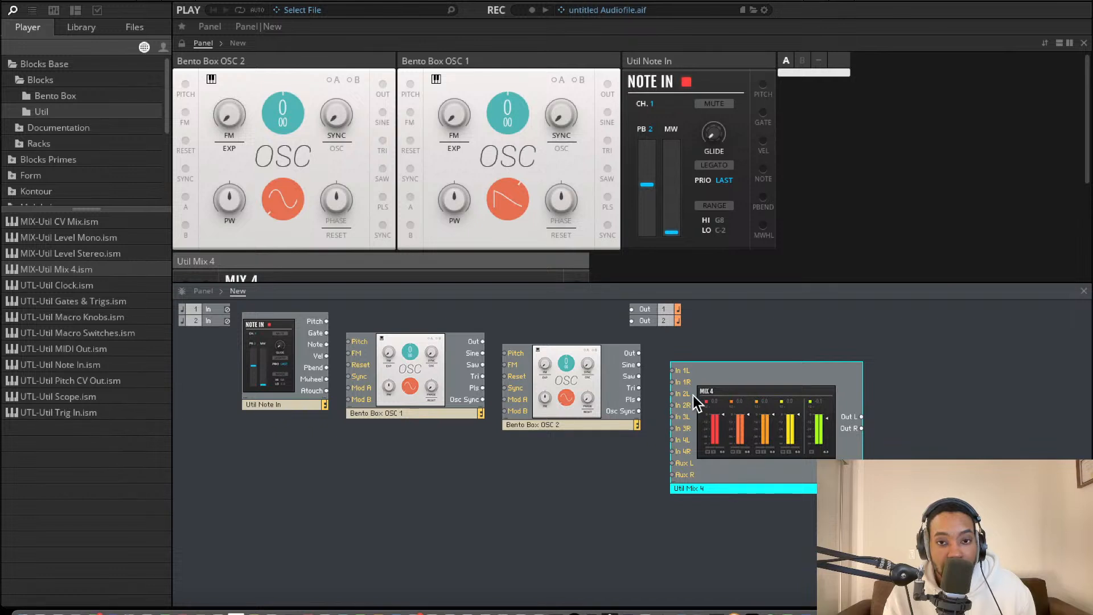
pyautogui.moveTo(483, 364); pyautogui.dragTo(470, 462)
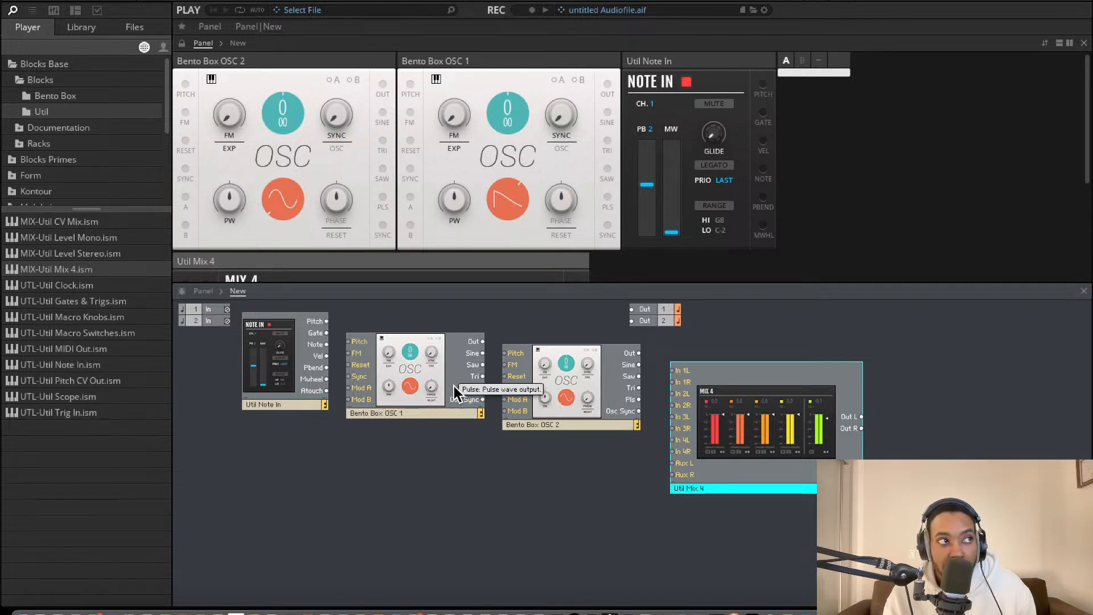
pyautogui.click(649, 314)
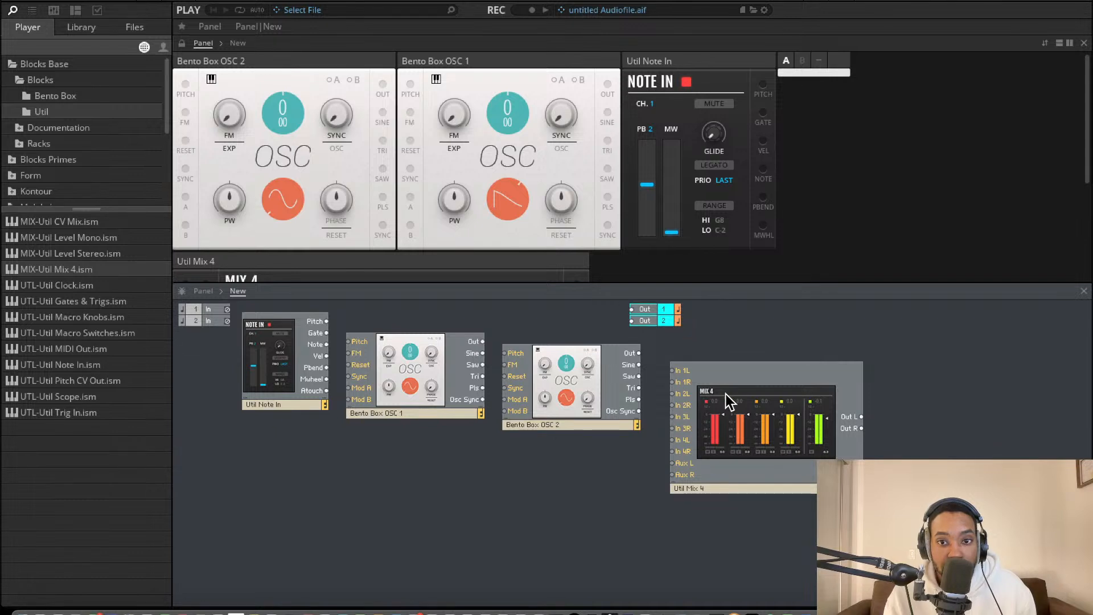
# Wire the Note In pitch to OSC 1 and its output to mixer inputs 1L and 1R, with OSC 2 moved below OSC 1.
pyautogui.moveTo(353, 342); pyautogui.dragTo(353, 342)
pyautogui.moveTo(483, 342); pyautogui.dragTo(674, 370)
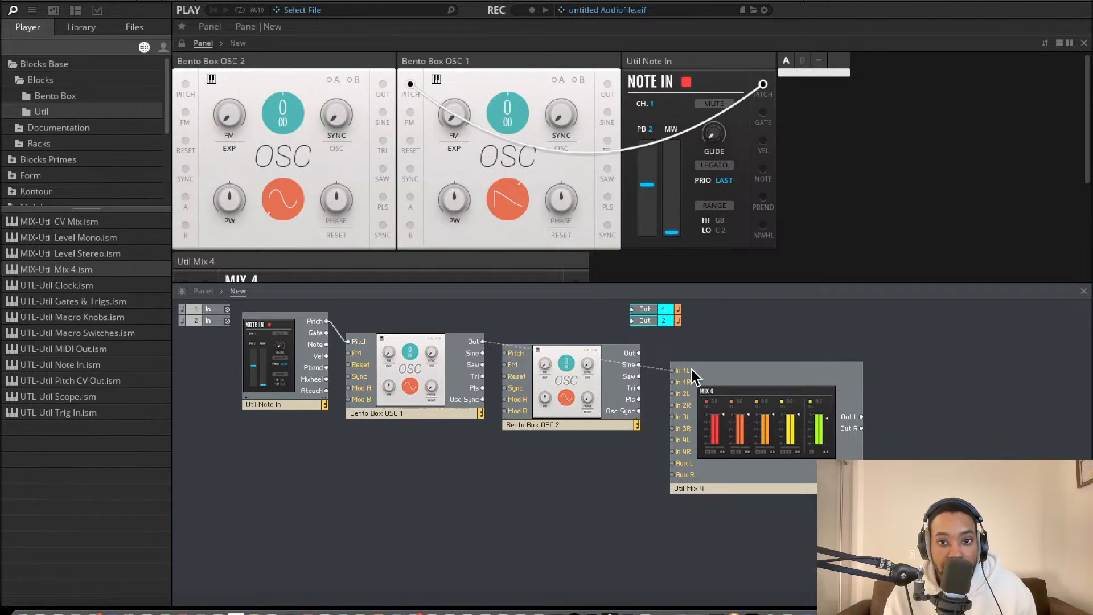
pyautogui.moveTo(584, 382); pyautogui.dragTo(419, 466)
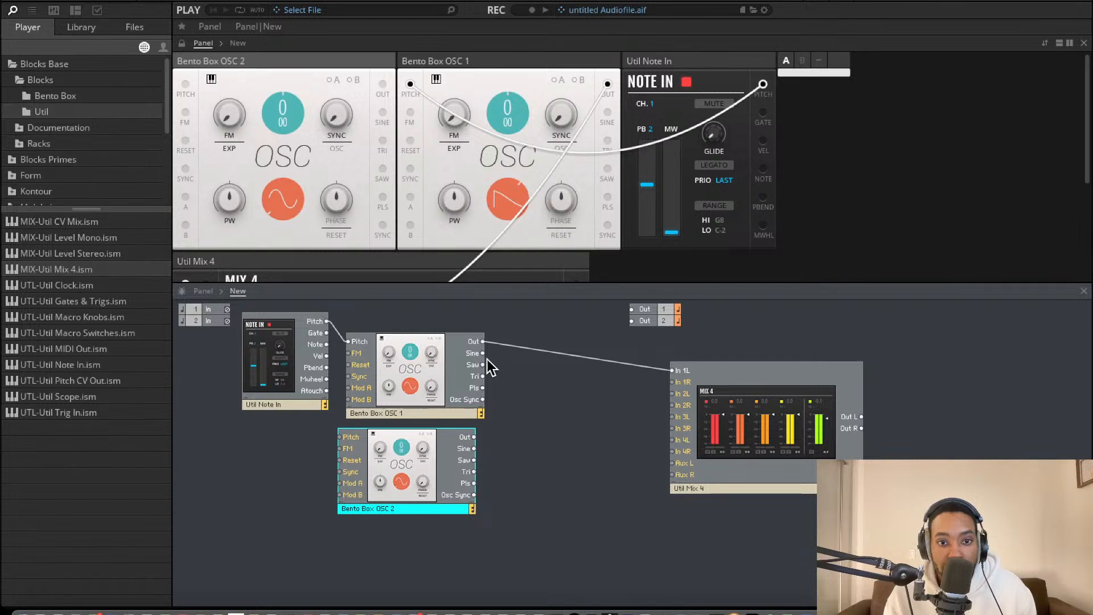
pyautogui.moveTo(482, 342); pyautogui.dragTo(674, 382)
# Wire OSC 2 from the Note In pitch to mixer inputs 2L and 2R, and route the mixer's L and R outputs to Out 1 and 2.
pyautogui.moveTo(474, 436); pyautogui.dragTo(675, 393)
pyautogui.moveTo(474, 437); pyautogui.dragTo(676, 405)
pyautogui.moveTo(339, 437); pyautogui.dragTo(321, 322)
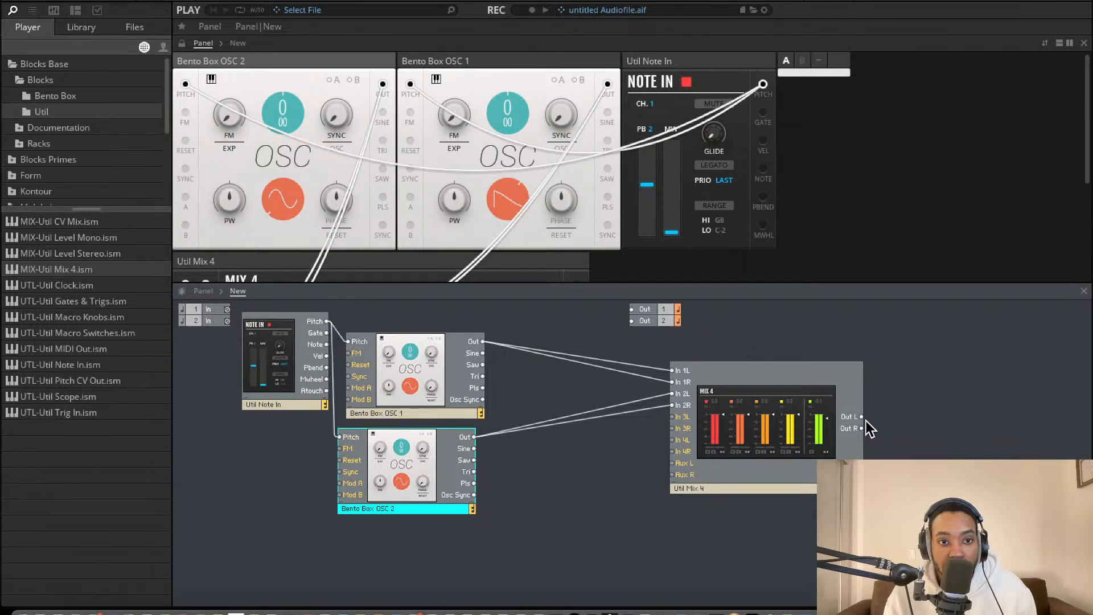
pyautogui.moveTo(824, 334); pyautogui.dragTo(628, 309)
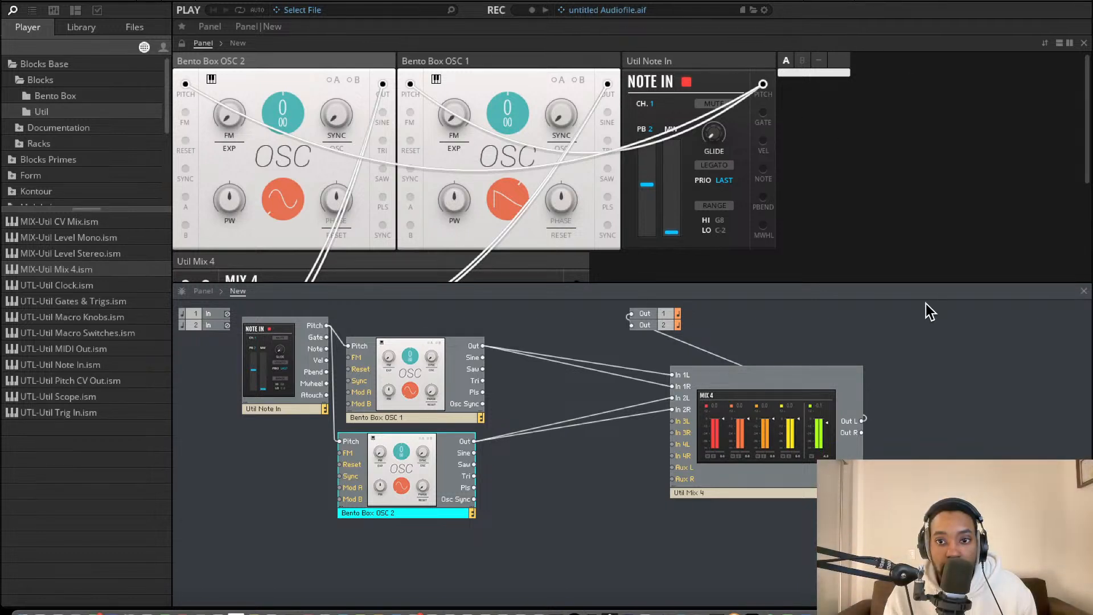
pyautogui.moveTo(866, 431); pyautogui.dragTo(631, 325)
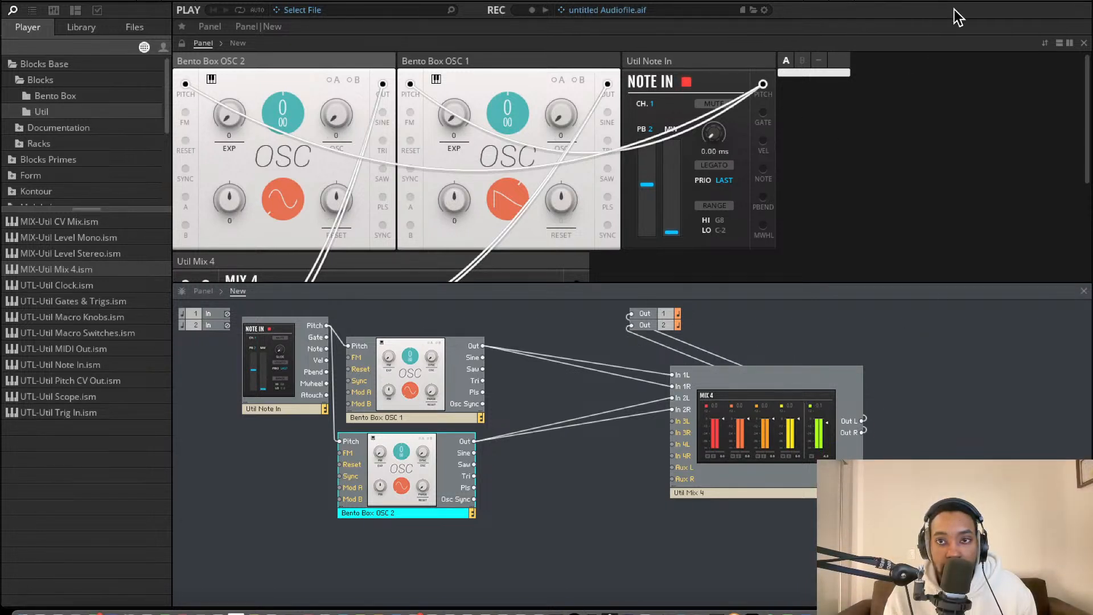
# Move the Note In panel ahead of both oscillators in the panel view and check the mixer levels.
pyautogui.moveTo(736, 62); pyautogui.dragTo(302, 63)
pyautogui.scroll(-3, 424, 85)
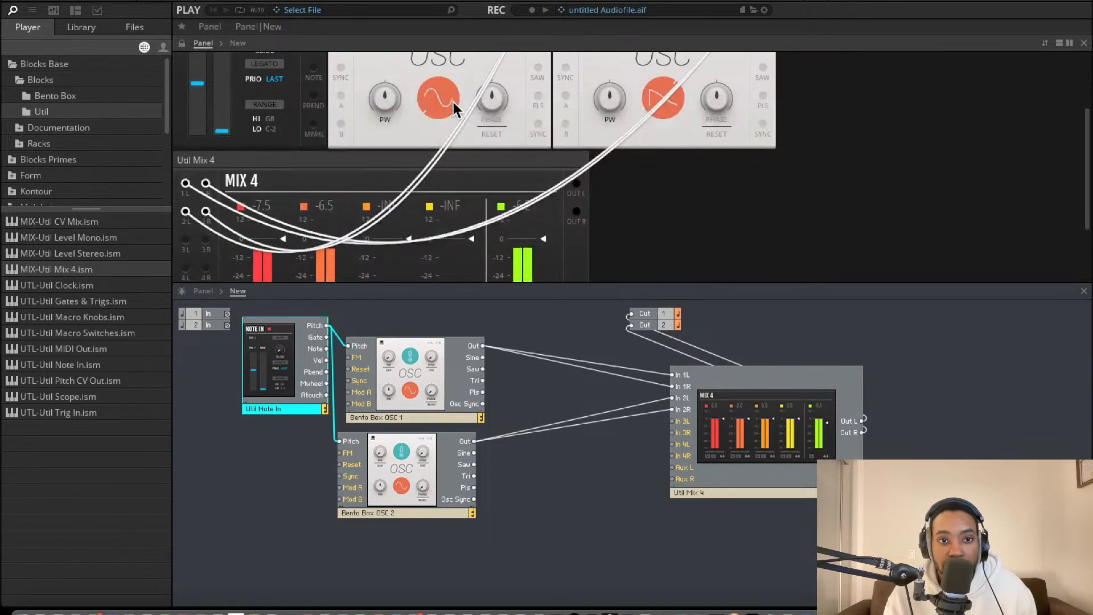
pyautogui.scroll(3, 436, 176)
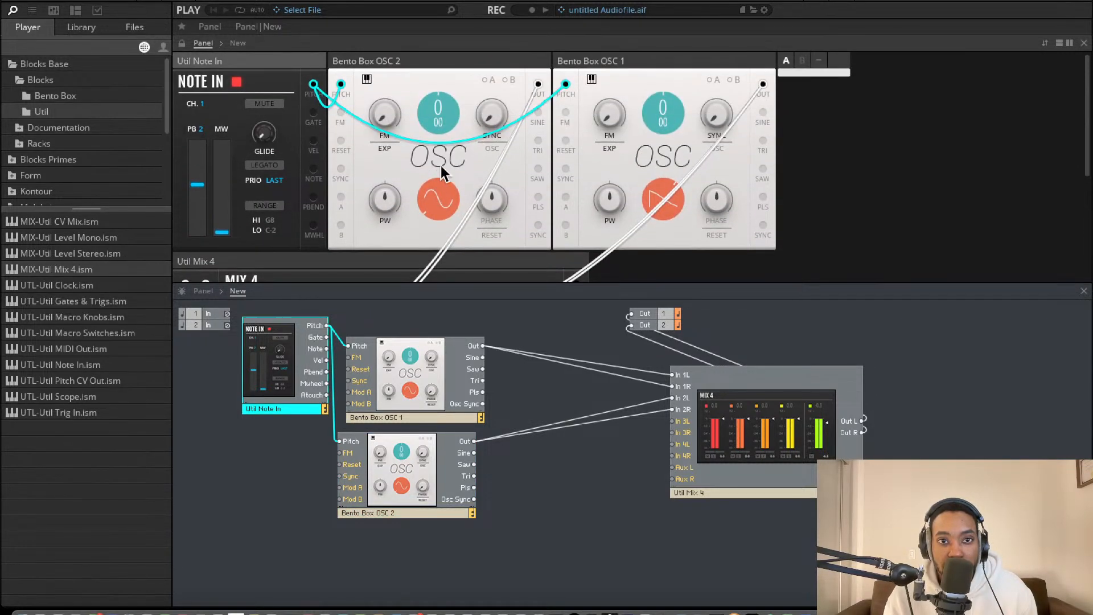
# Set the pitch of OSC 2 to -3 and OSC 1 to 14, morph OSC 1's waveform, and nudge the OSC 1 block.
pyautogui.moveTo(438, 115); pyautogui.dragTo(422, 125)
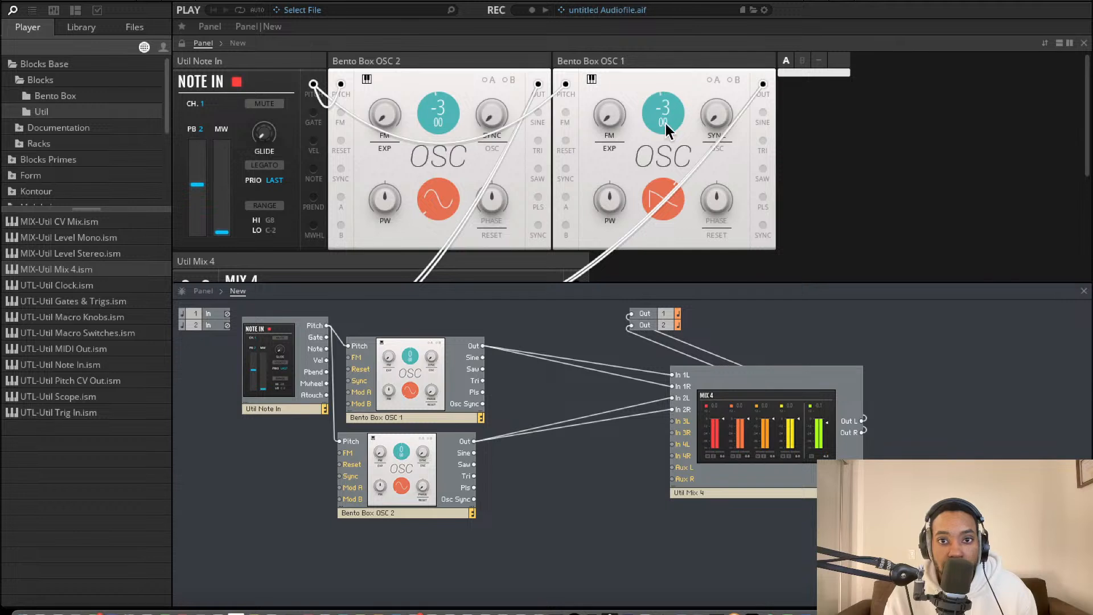
pyautogui.moveTo(644, 206); pyautogui.dragTo(664, 20)
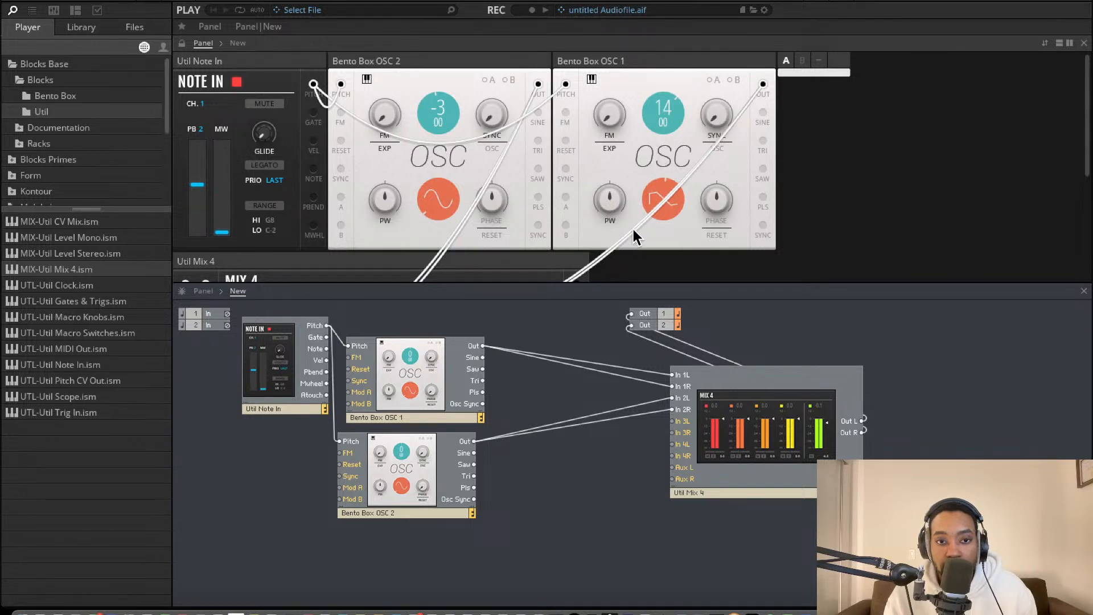
pyautogui.moveTo(422, 349); pyautogui.dragTo(433, 343)
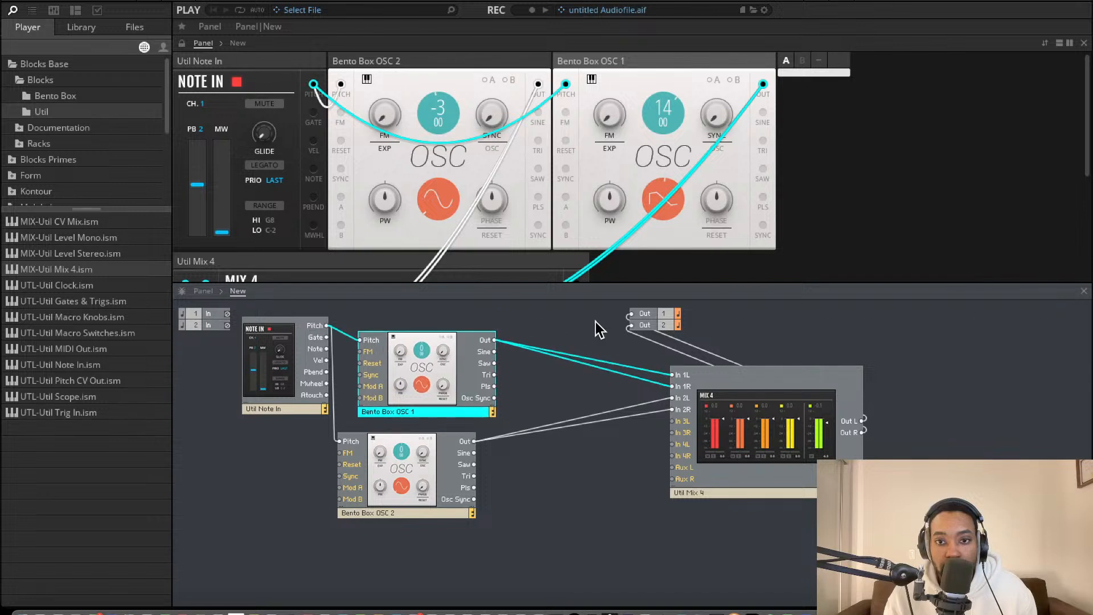
# Set OSC 2 to a sawtooth wave at pitch 8 and OSC 1 to a sine-like wave at pitch 0.
pyautogui.moveTo(455, 155); pyautogui.dragTo(445, 70)
pyautogui.moveTo(446, 1); pyautogui.dragTo(446, 0)
pyautogui.moveTo(437, 97); pyautogui.dragTo(445, 0)
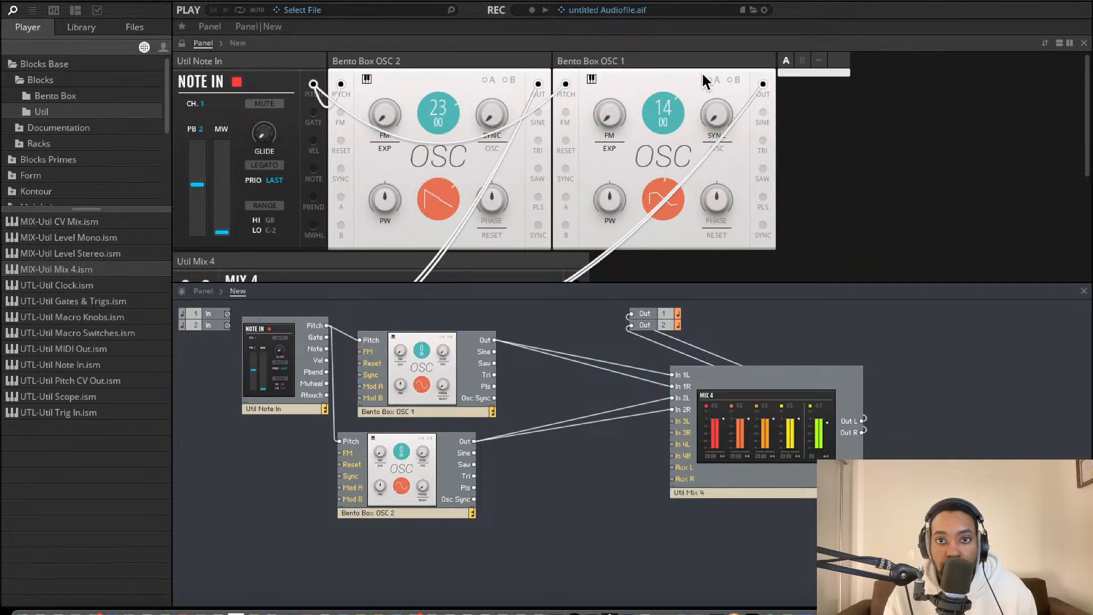
pyautogui.moveTo(665, 161); pyautogui.dragTo(660, 323)
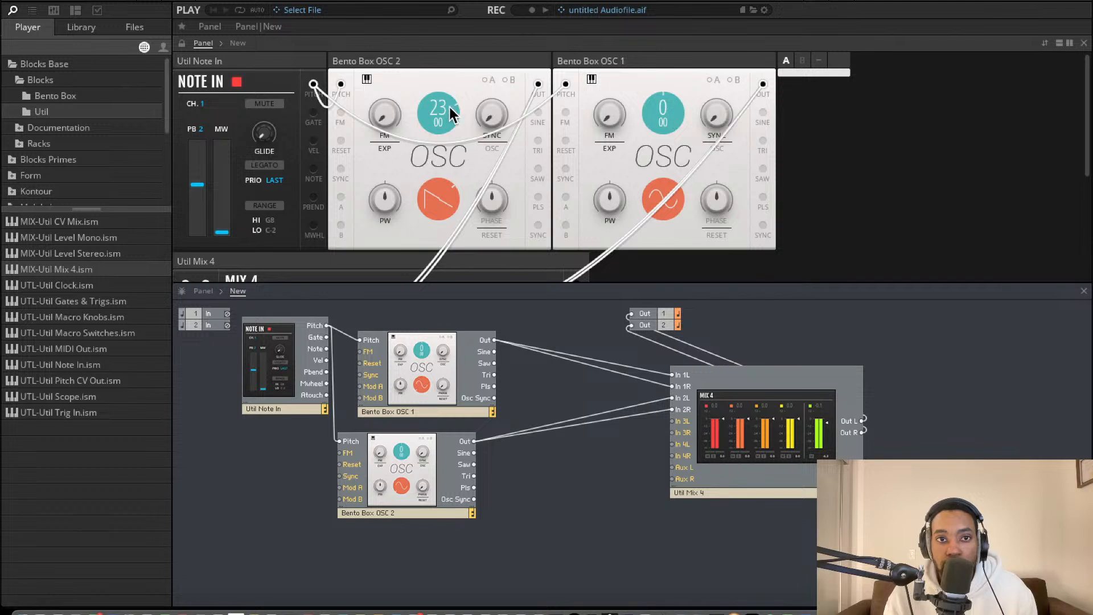
pyautogui.moveTo(446, 107); pyautogui.dragTo(444, 66)
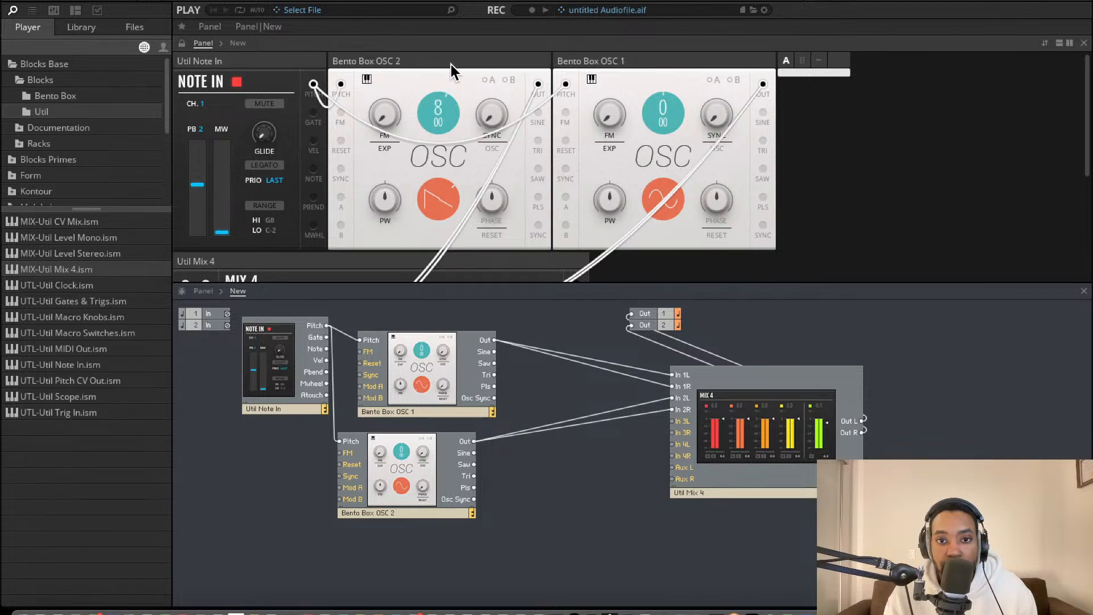
# Move the Mix 4 block closer to the oscillators and align OSC 2 under OSC 1.
pyautogui.moveTo(760, 396); pyautogui.dragTo(652, 417)
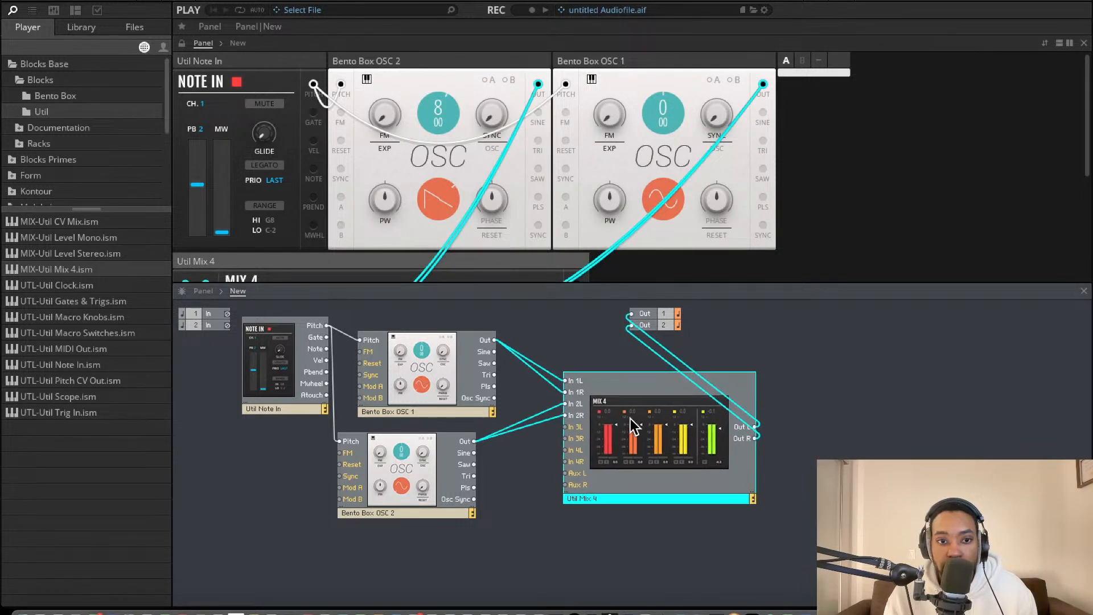
pyautogui.moveTo(435, 458); pyautogui.dragTo(441, 453)
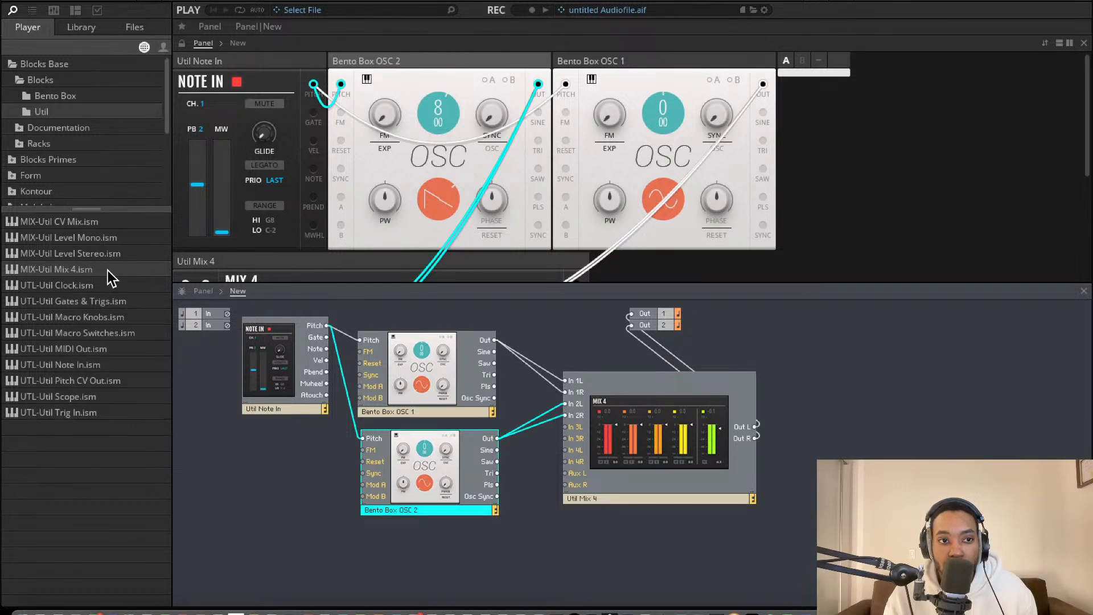
# Try inserting a Bento VCA from the Bento Box blocks between the oscillators and Mix 4, and delete it.
pyautogui.click(57, 95)
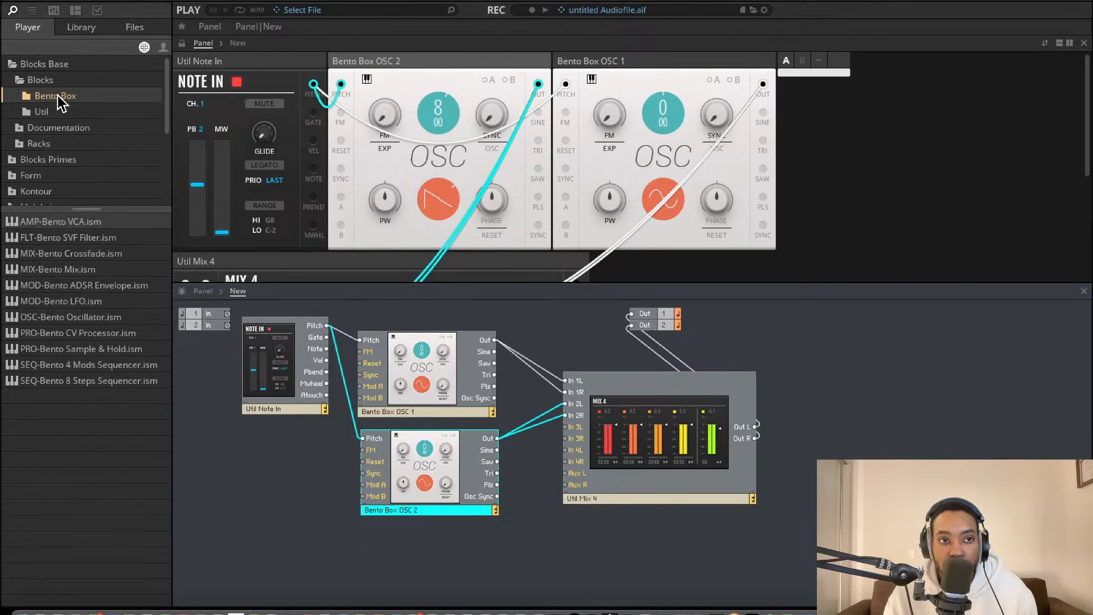
pyautogui.moveTo(86, 209); pyautogui.dragTo(754, 438)
pyautogui.click(734, 414)
pyautogui.click(820, 420)
pyautogui.moveTo(820, 426); pyautogui.dragTo(564, 443)
pyautogui.click(794, 433)
pyautogui.moveTo(686, 406); pyautogui.dragTo(790, 412)
pyautogui.moveTo(569, 453); pyautogui.dragTo(508, 385)
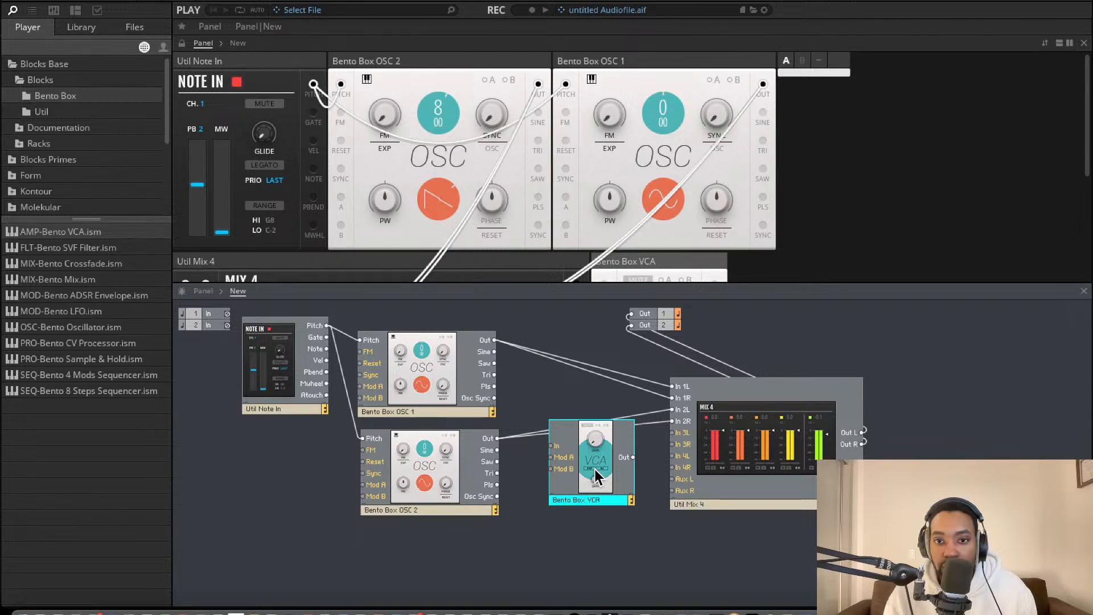
pyautogui.press('Delete')
# Lower the second channel of Mix 4 to -9.4 and mute it.
pyautogui.scroll(-3, 367, 190)
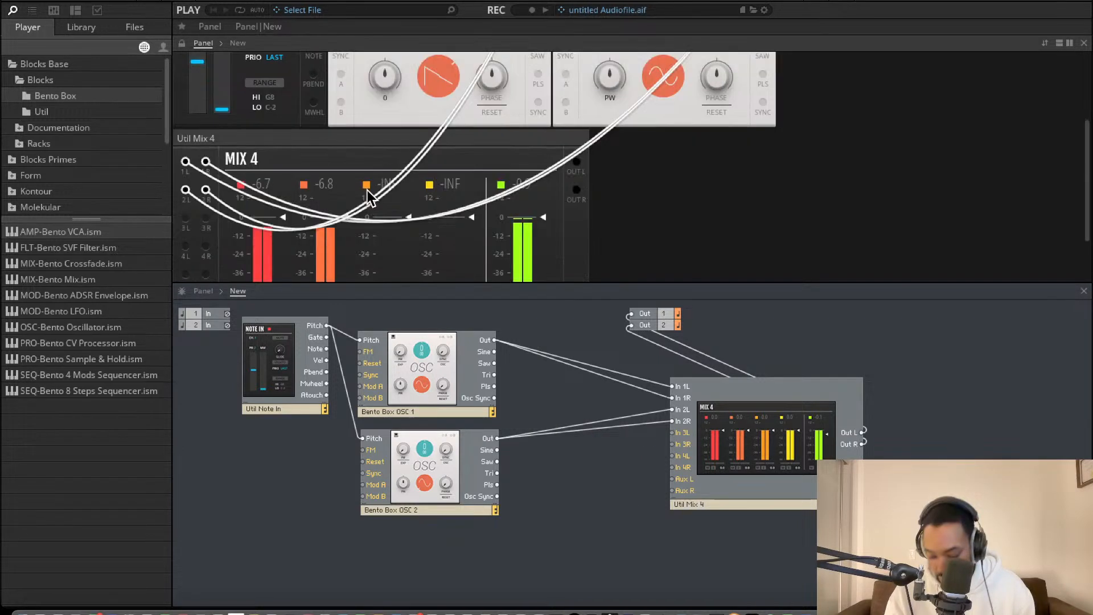
pyautogui.scroll(-1, 367, 191)
pyautogui.moveTo(343, 158); pyautogui.dragTo(341, 182)
pyautogui.click(307, 254)
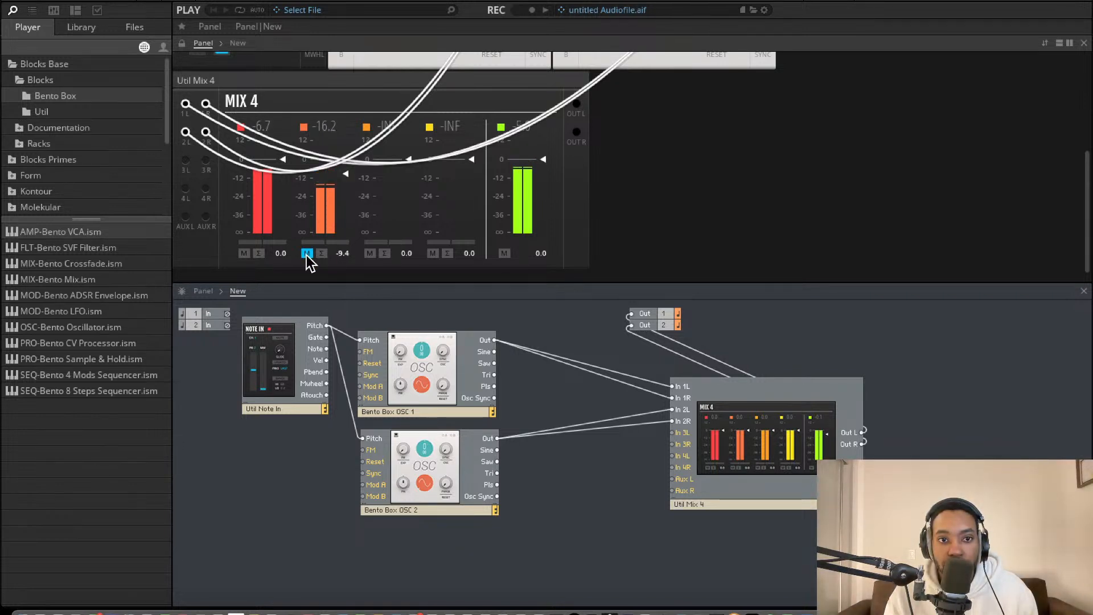
# Morph OSC 2 to a sine wave, sweep its pitch through -7, -32 and -5, and reset the pitch to 0.
pyautogui.scroll(4, 439, 236)
pyautogui.moveTo(450, 111); pyautogui.dragTo(397, 111)
pyautogui.click(427, 207)
pyautogui.click(429, 205)
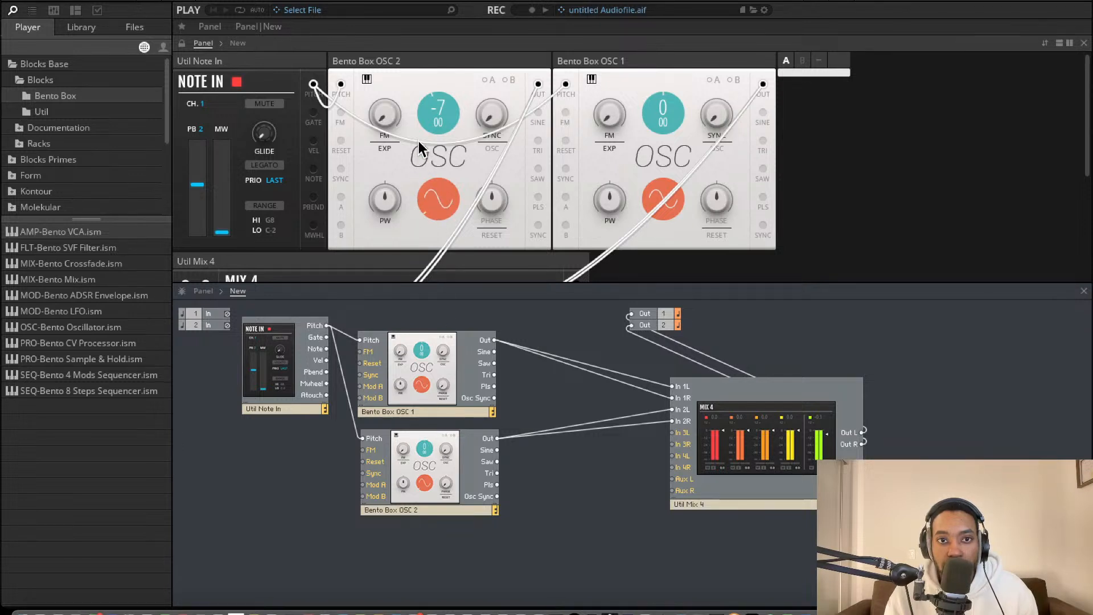
pyautogui.moveTo(433, 89); pyautogui.dragTo(430, 256)
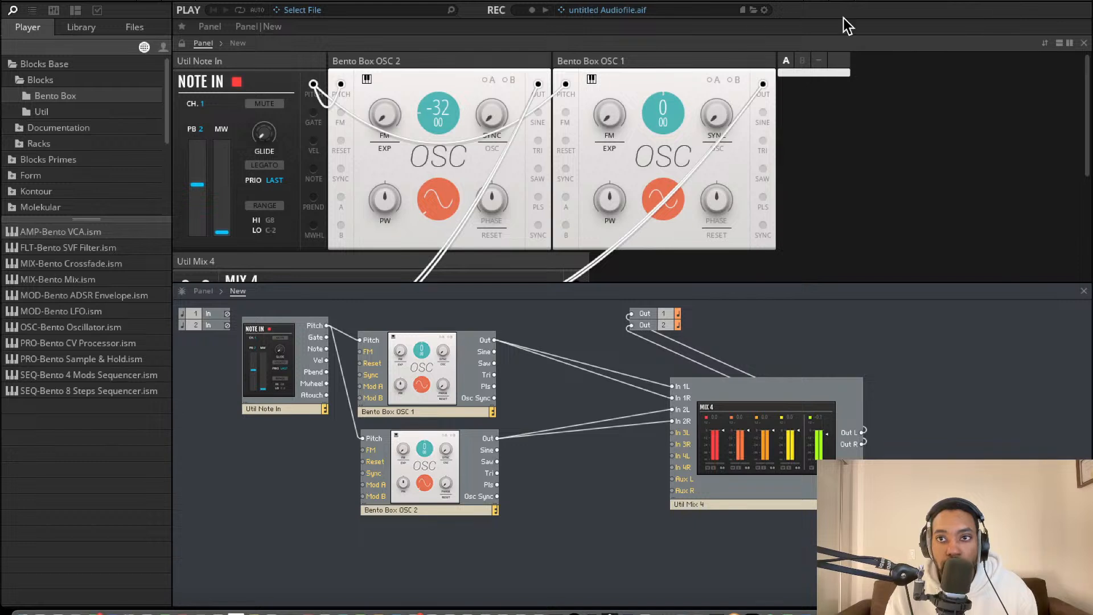
pyautogui.moveTo(462, 37); pyautogui.dragTo(462, 0)
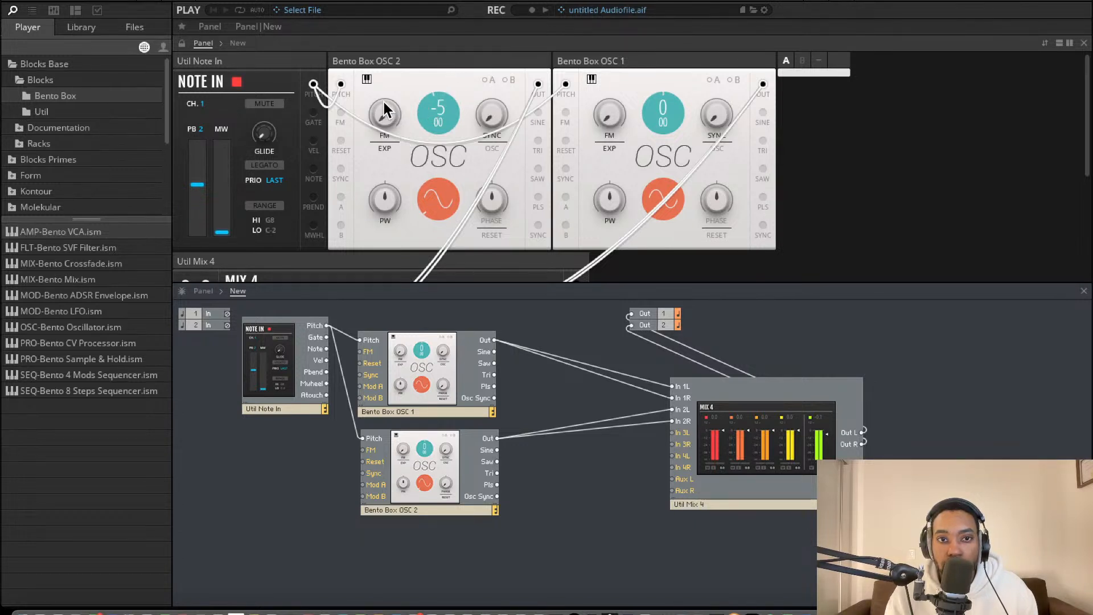
pyautogui.doubleClick(450, 105)
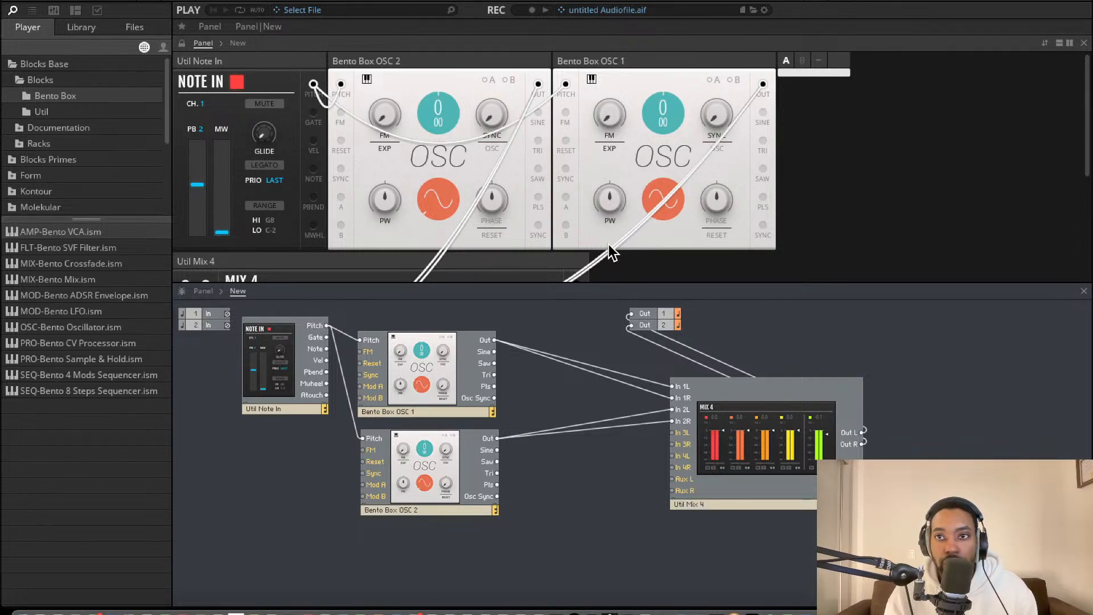
# Unmute the second channel of Mix 4.
pyautogui.scroll(-4, 542, 217)
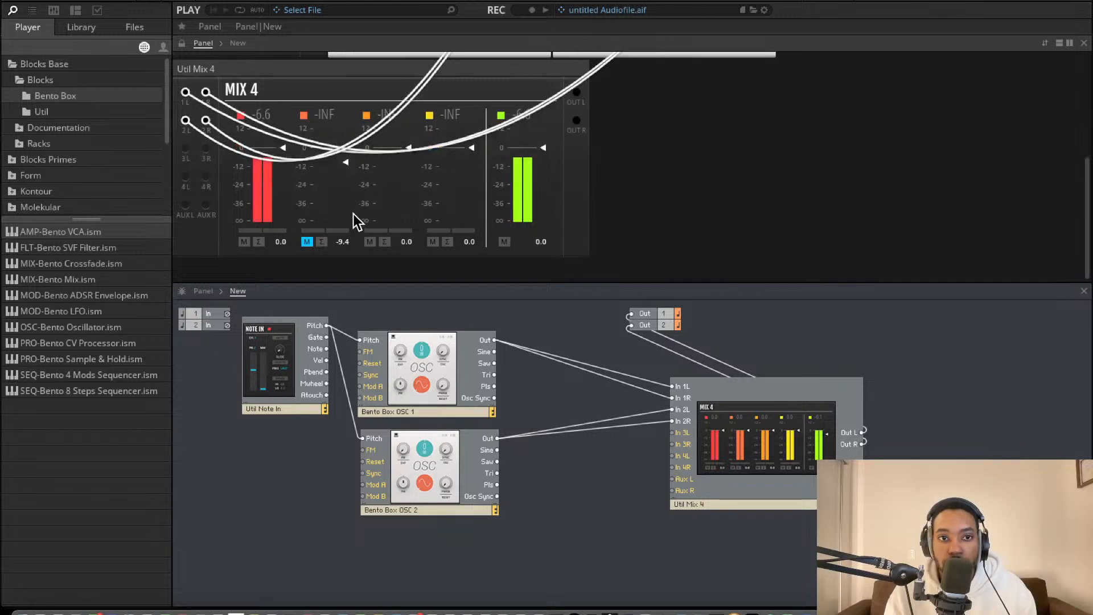
pyautogui.click(306, 241)
pyautogui.scroll(4, 450, 159)
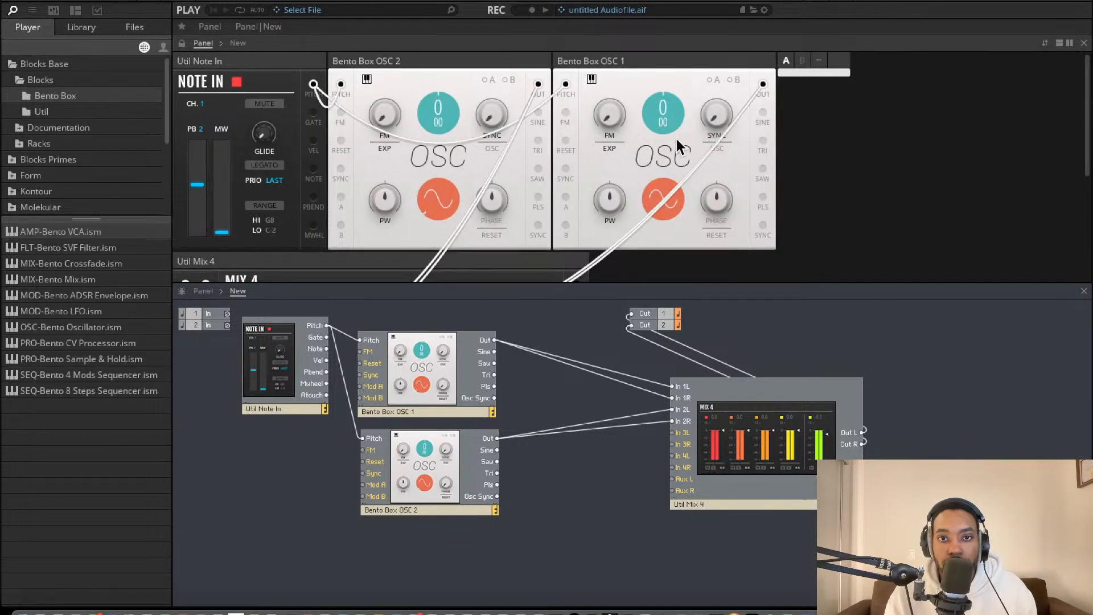
# Set OSC 1's pitch to 11 and back down to -11 while morphing its waveform through a square shape.
pyautogui.moveTo(657, 105); pyautogui.dragTo(655, 189)
pyautogui.click(656, 189)
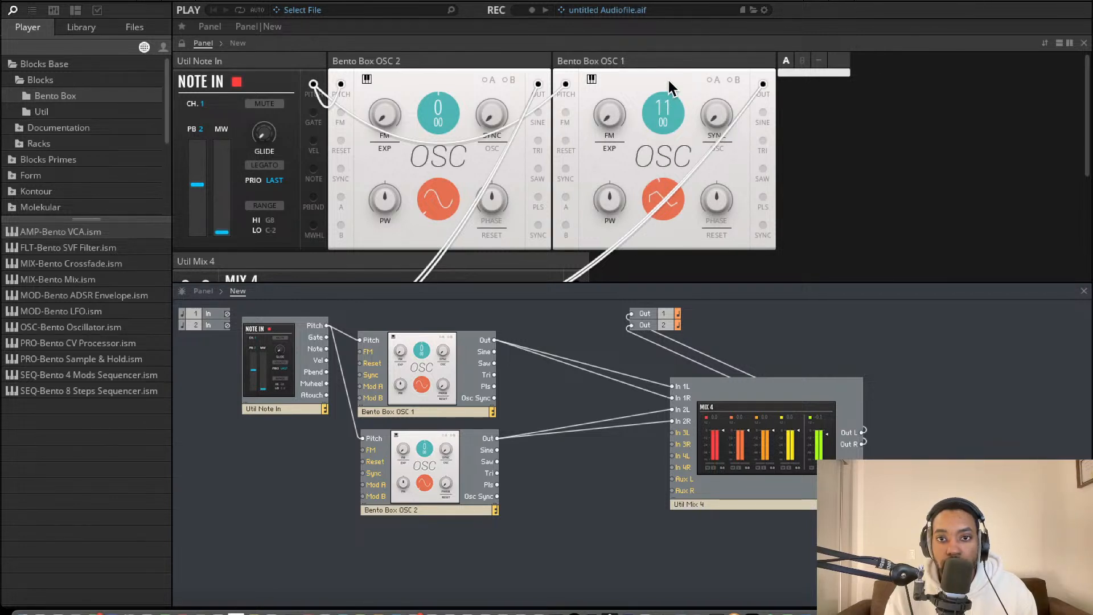
pyautogui.click(650, 189)
pyautogui.moveTo(654, 161); pyautogui.dragTo(642, 220)
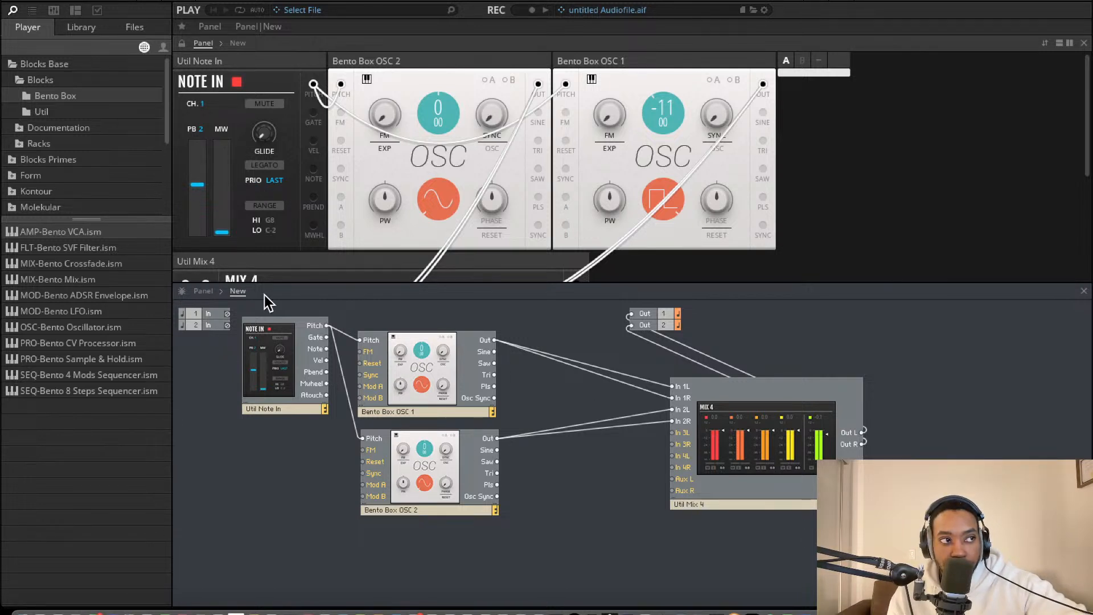
pyautogui.moveTo(672, 197); pyautogui.dragTo(668, 381)
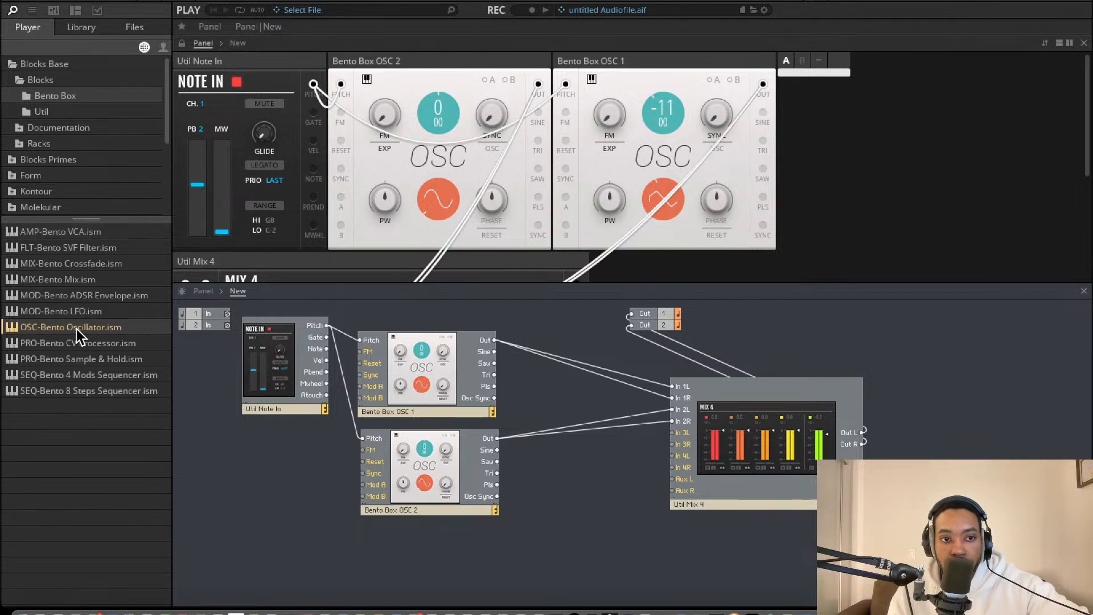
# Try adding a Bento SVF Filter fed from OSC 2's output, and delete it.
pyautogui.click(76, 343)
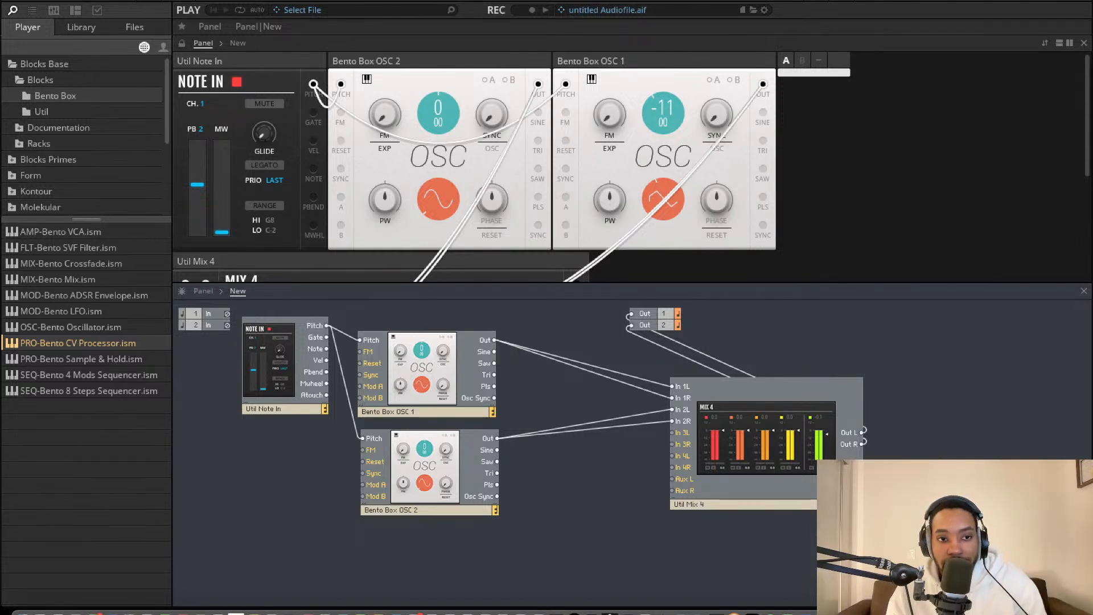
pyautogui.moveTo(106, 248); pyautogui.dragTo(853, 446)
pyautogui.moveTo(907, 423); pyautogui.dragTo(592, 441)
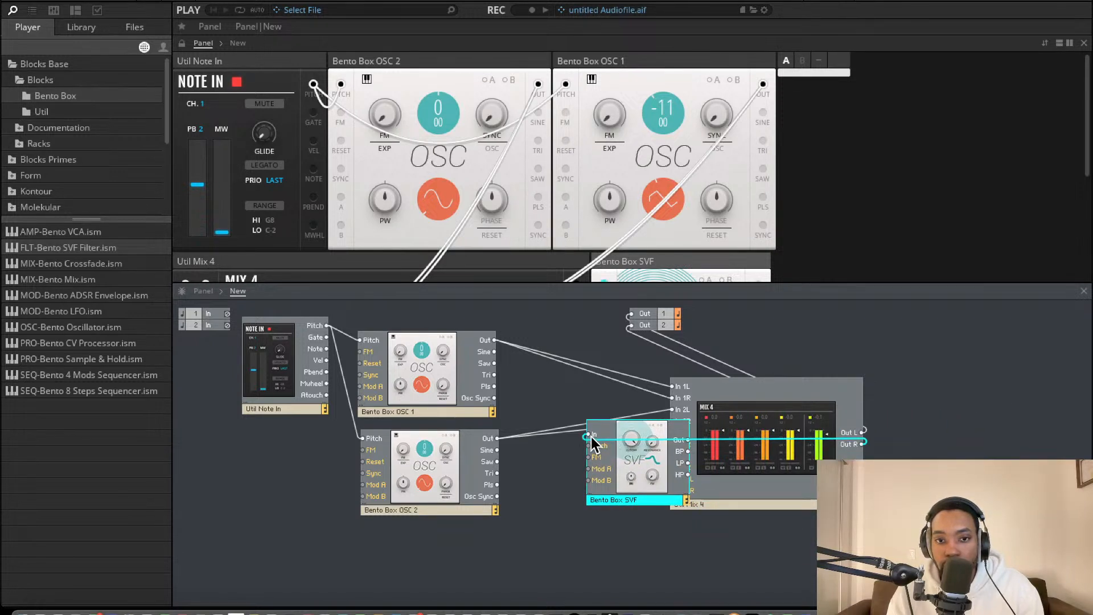
pyautogui.moveTo(506, 349); pyautogui.dragTo(507, 350)
pyautogui.moveTo(593, 439); pyautogui.dragTo(496, 438)
pyautogui.moveTo(643, 445); pyautogui.dragTo(627, 497)
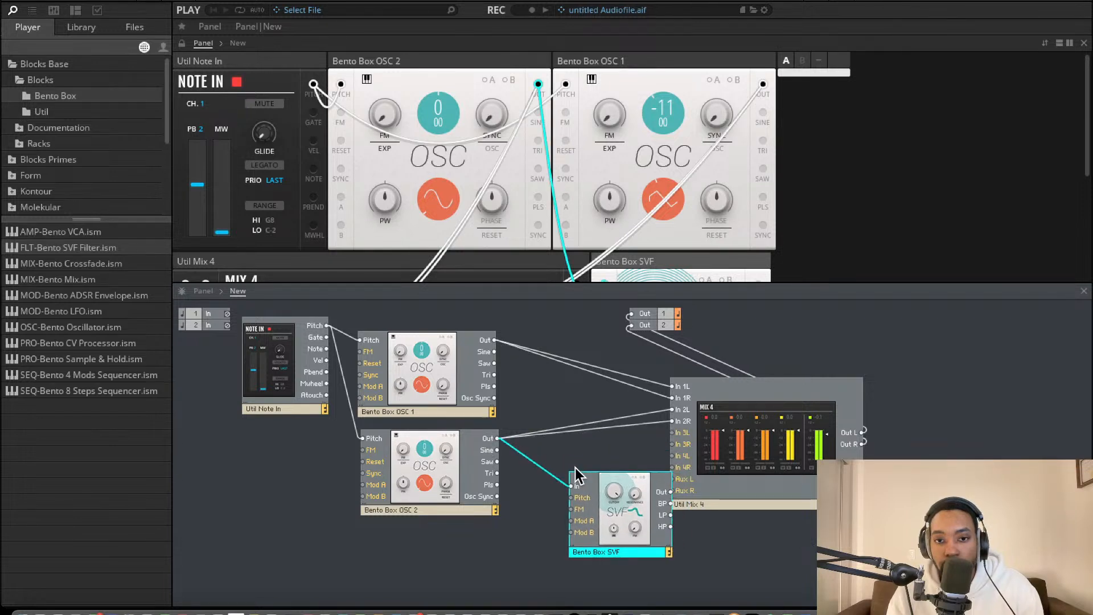
pyautogui.press('Delete')
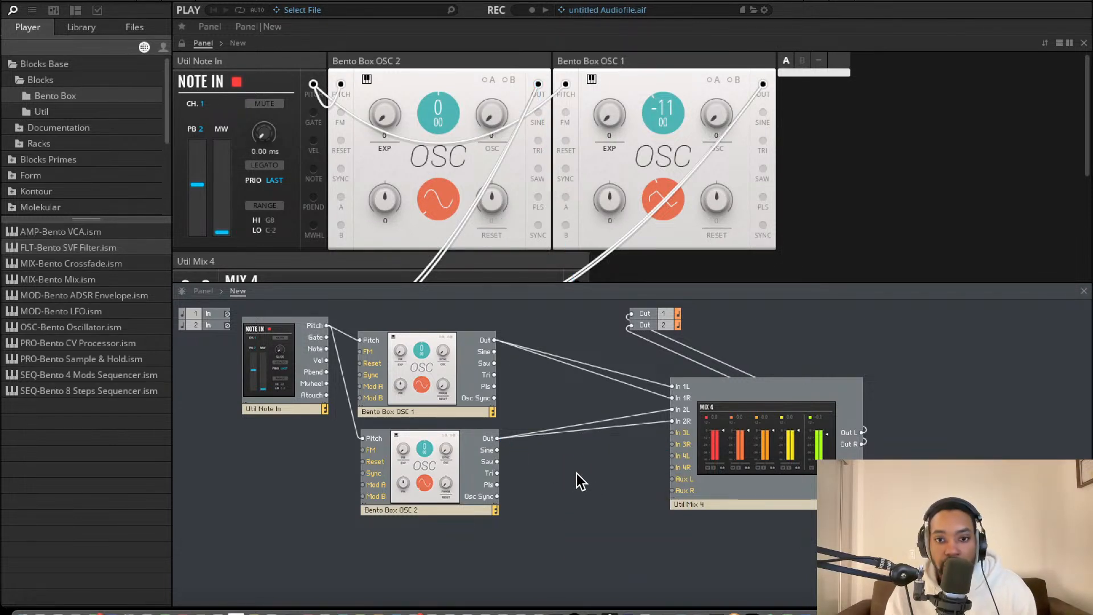
# Move the OSC 1 and OSC 2 blocks away from Note In, closer to Mix 4.
pyautogui.moveTo(741, 406); pyautogui.dragTo(769, 399)
pyautogui.moveTo(440, 386); pyautogui.dragTo(478, 389)
pyautogui.moveTo(424, 440); pyautogui.dragTo(449, 436)
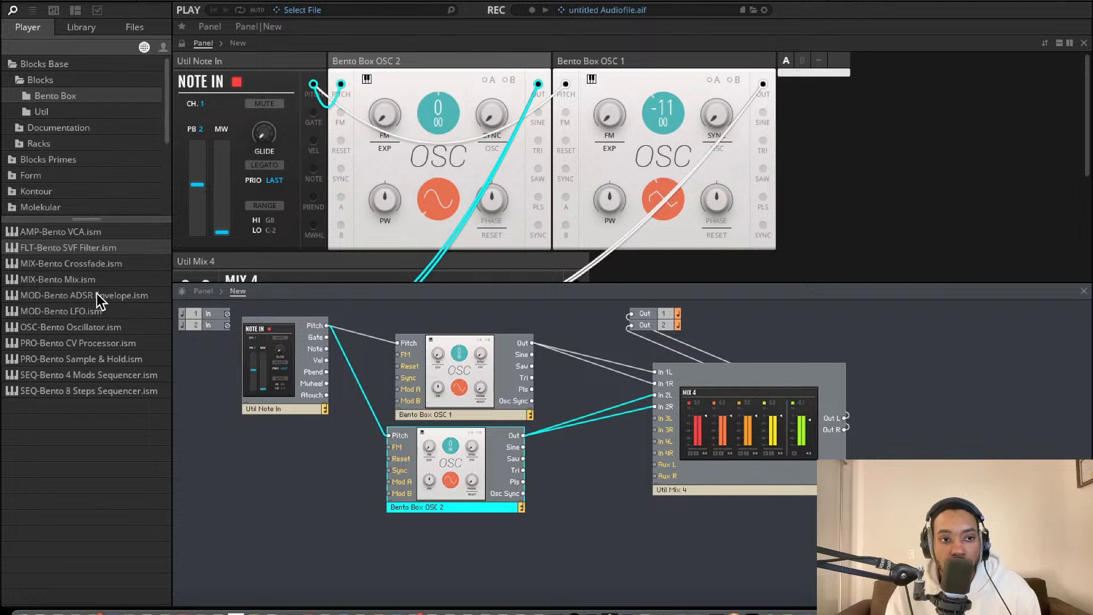
# Add a Bento Mix block beside OSC 2, wiring OSC 1's output to In 1 and OSC 2's output to In 2.
pyautogui.moveTo(60, 278); pyautogui.dragTo(525, 341)
pyautogui.moveTo(582, 415); pyautogui.dragTo(532, 343)
pyautogui.moveTo(585, 433); pyautogui.dragTo(523, 435)
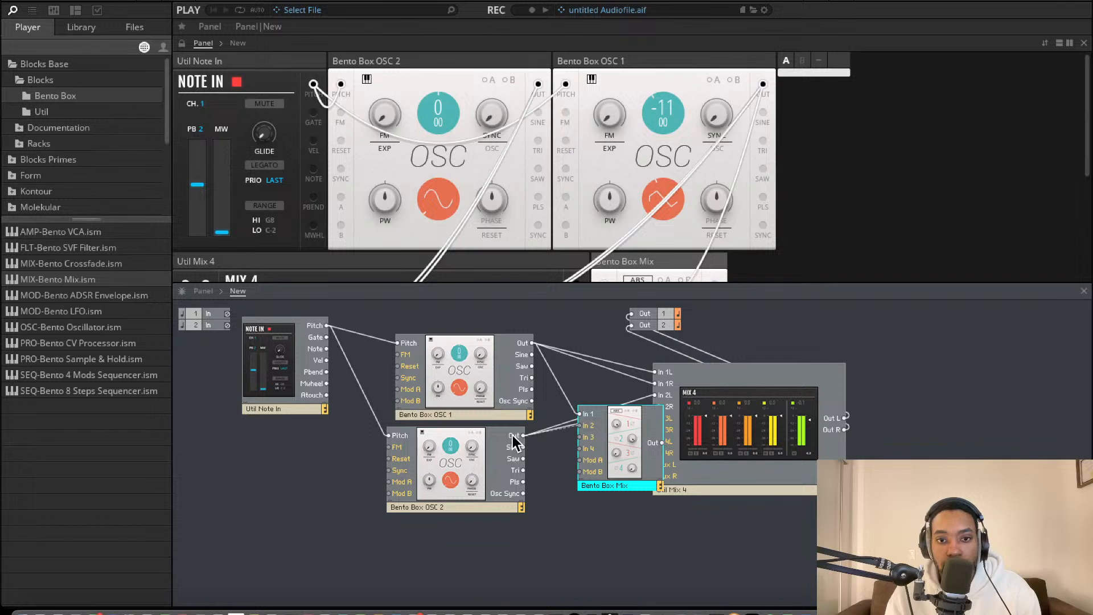
pyautogui.moveTo(663, 466); pyautogui.dragTo(616, 489)
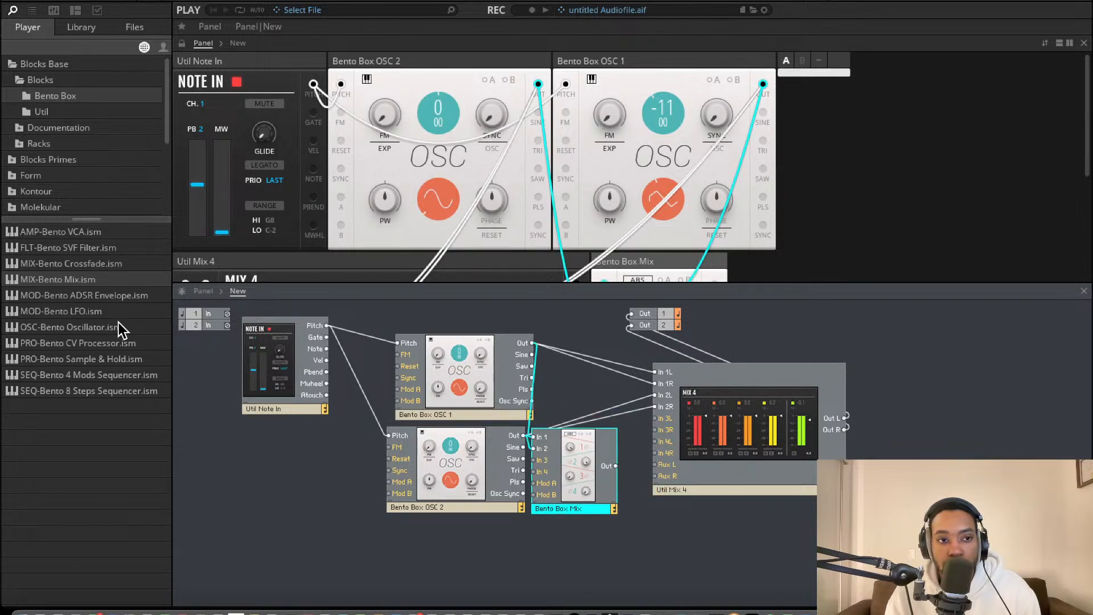
# Add a Bento SVF Filter, feed it from the Bento Mix output, and wire its Out to ensemble outputs 1 and 2.
pyautogui.moveTo(98, 255); pyautogui.dragTo(649, 461)
pyautogui.moveTo(735, 376); pyautogui.dragTo(842, 371)
pyautogui.moveTo(649, 471); pyautogui.dragTo(616, 466)
pyautogui.moveTo(715, 483); pyautogui.dragTo(631, 314)
pyautogui.moveTo(717, 428); pyautogui.dragTo(632, 325)
# Delete the Mix 4 block and space out the SVF and Bento Mix blocks after the oscillators.
pyautogui.click(829, 367)
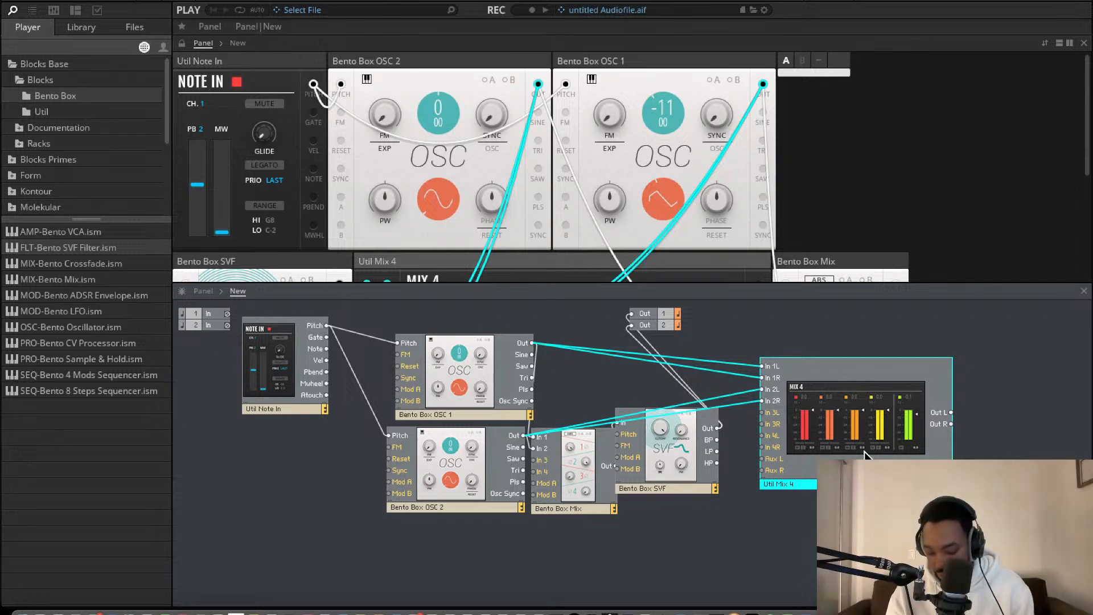
pyautogui.press('Delete')
pyautogui.moveTo(680, 448); pyautogui.dragTo(744, 430)
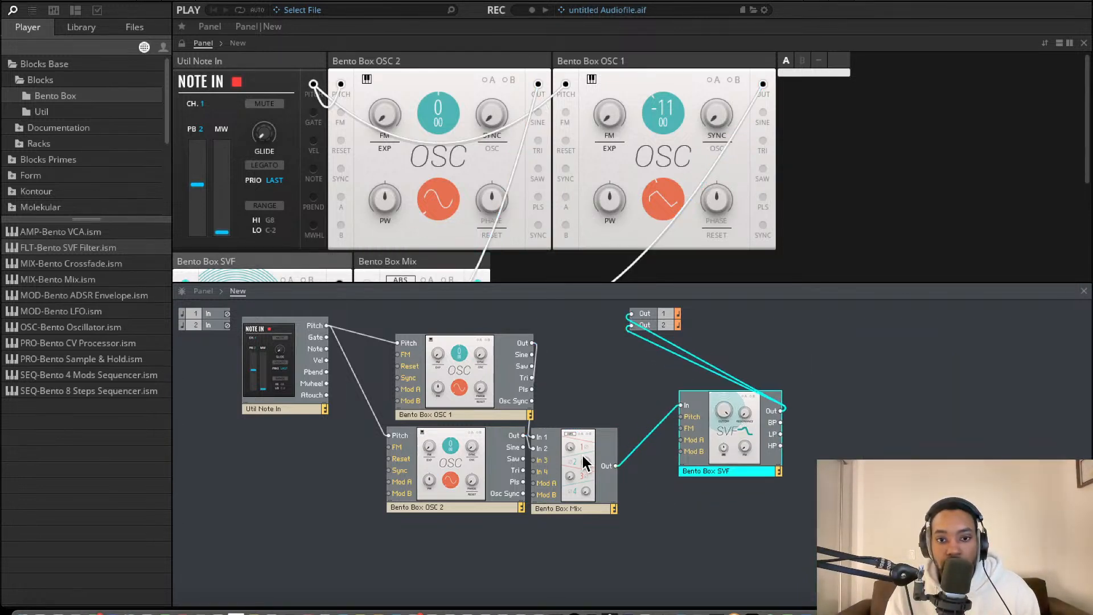
pyautogui.moveTo(584, 456); pyautogui.dragTo(603, 433)
# Adjust OSC 1's pitch from the panel, ending at 12 semitones and 36 cents.
pyautogui.scroll(-3, 474, 179)
pyautogui.scroll(-1, 360, 199)
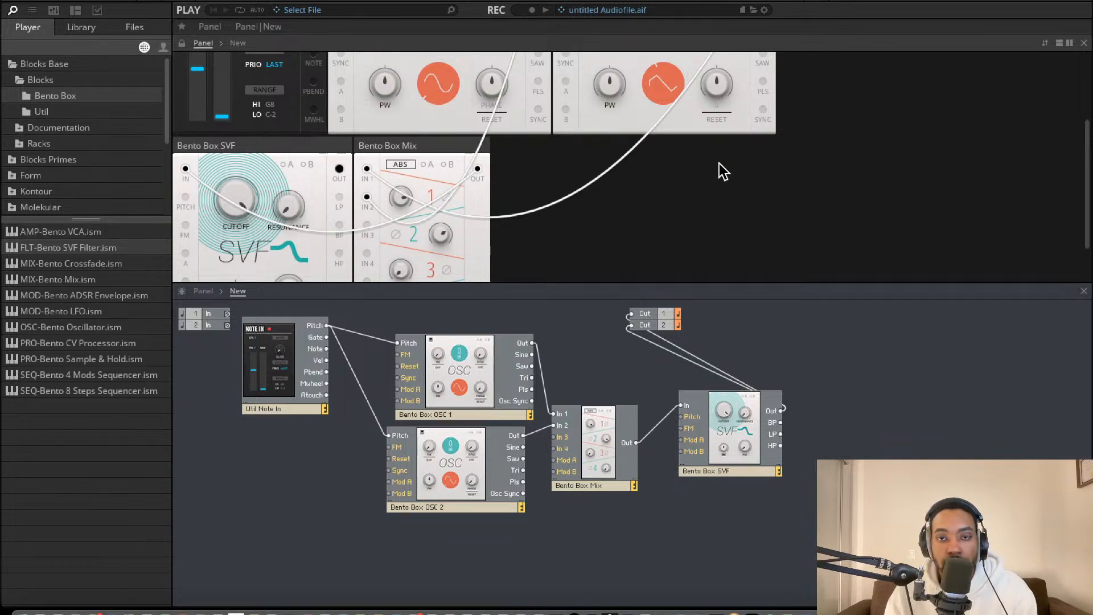
pyautogui.scroll(2, 701, 160)
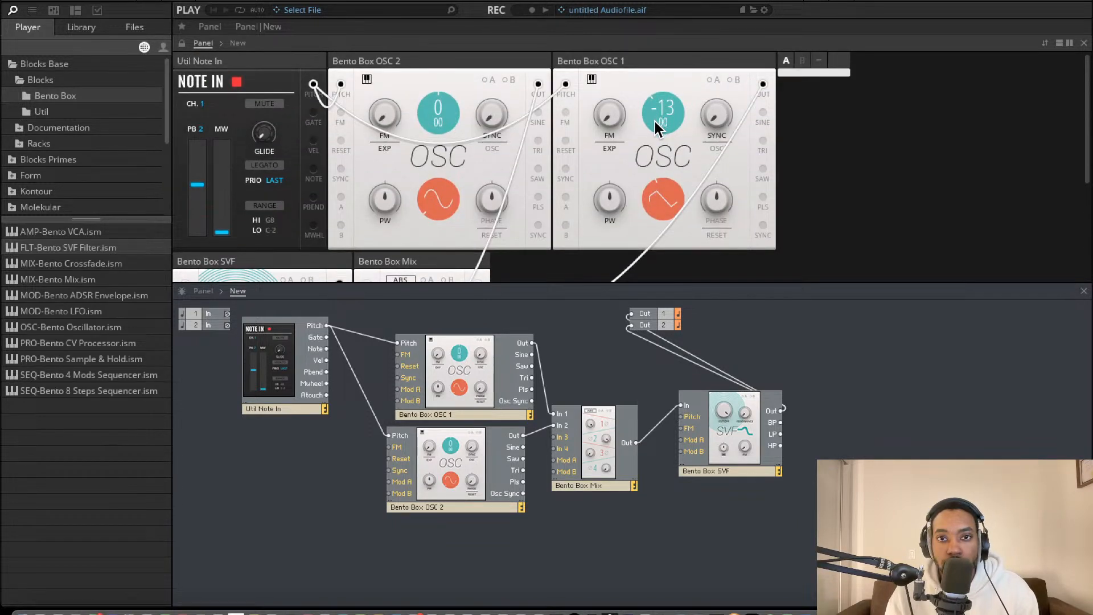
pyautogui.moveTo(651, 131)
pyautogui.mouseDown()
pyautogui.moveTo(643, 179)
pyautogui.moveTo(648, 133)
pyautogui.mouseUp()
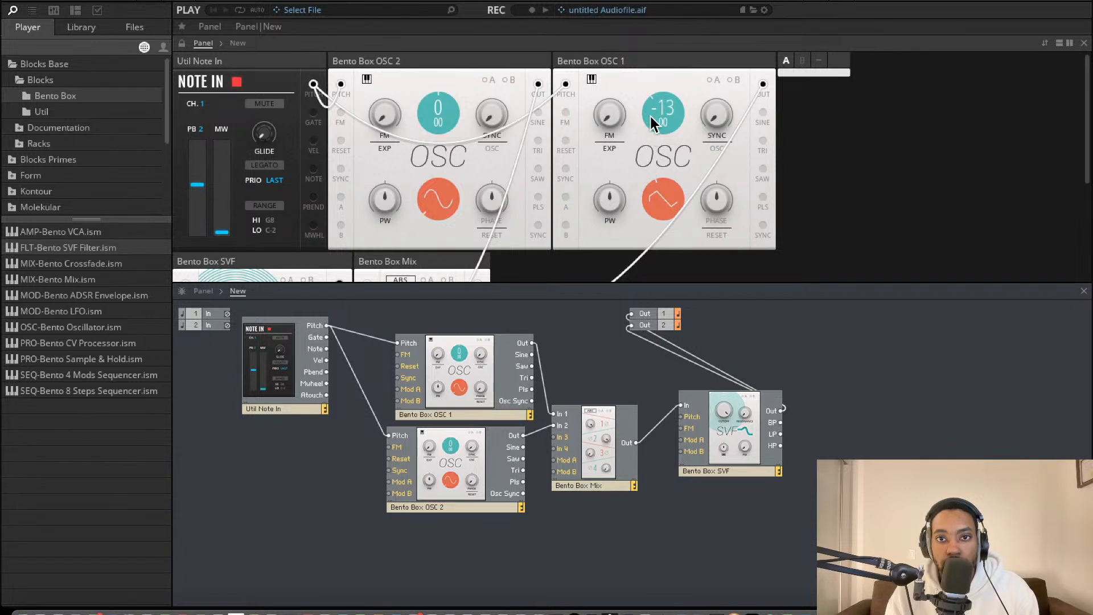
pyautogui.moveTo(653, 91); pyautogui.dragTo(661, 43)
pyautogui.moveTo(666, 122); pyautogui.dragTo(666, 112)
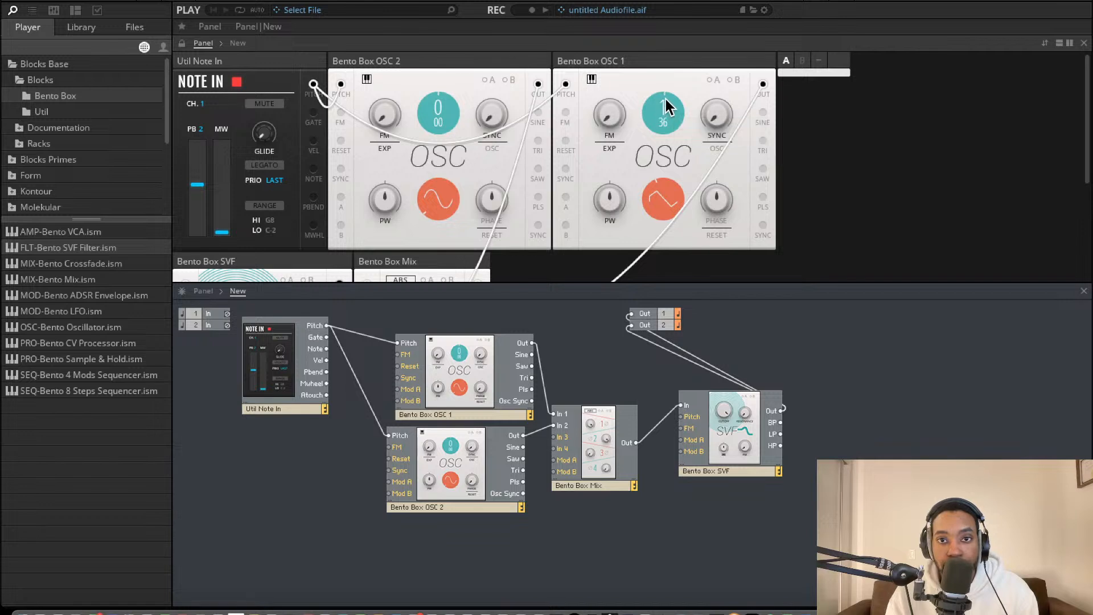
pyautogui.moveTo(668, 89); pyautogui.dragTo(677, 54)
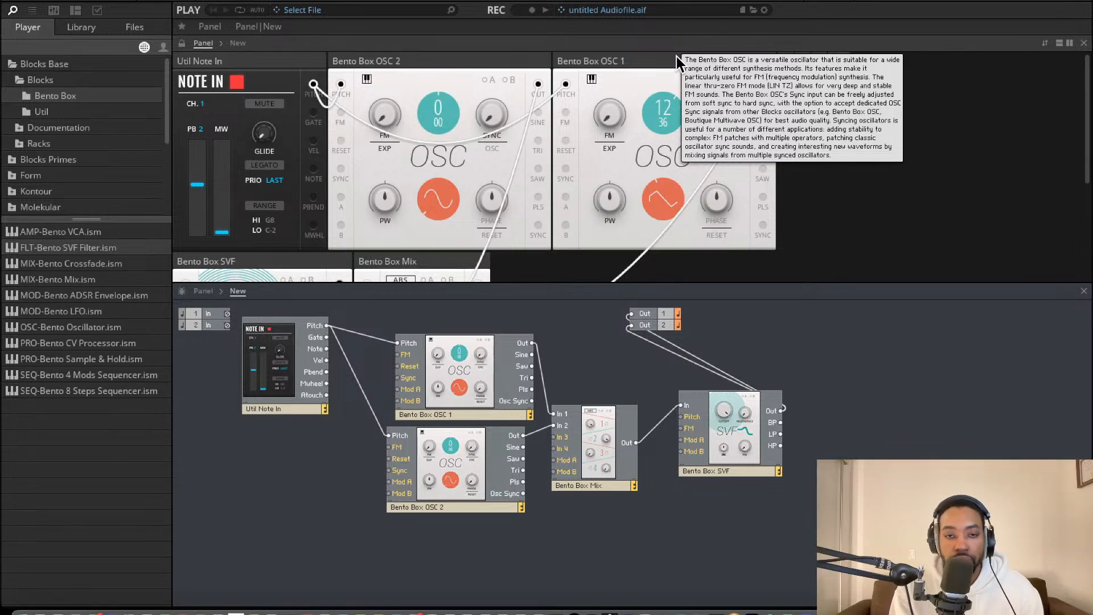
pyautogui.scroll(-4, 565, 169)
pyautogui.scroll(1, 569, 214)
pyautogui.scroll(3, 569, 214)
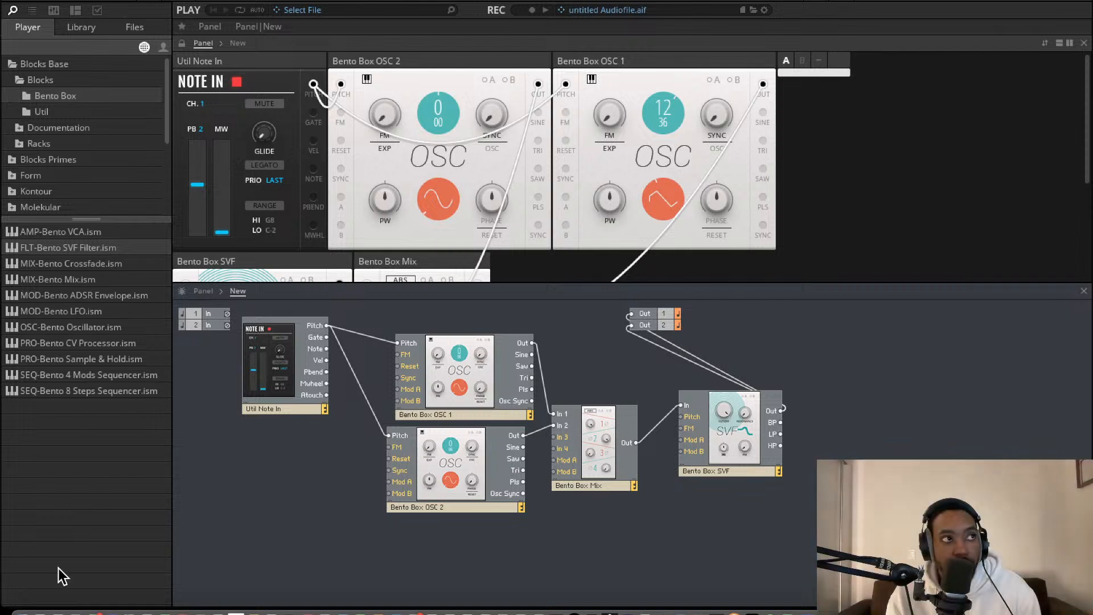
pyautogui.moveTo(353, 607)
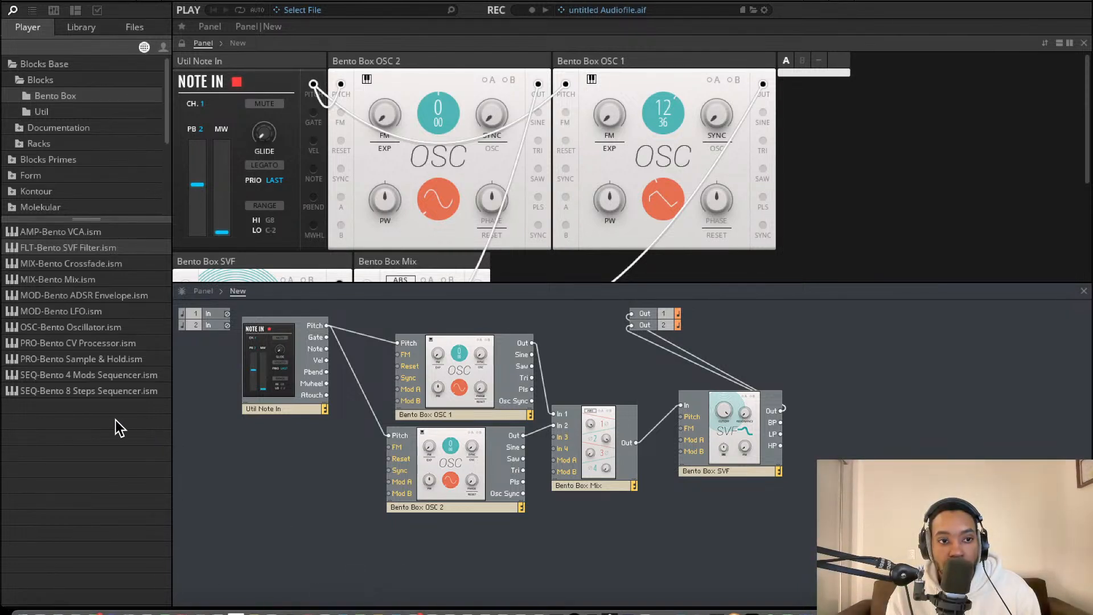
# Add a Bento 8 Steps Sequencer, route Note In's Pitch into it and its Pitch output to both oscillators, and realign the oscillators.
pyautogui.moveTo(105, 392); pyautogui.dragTo(326, 326)
pyautogui.moveTo(365, 548); pyautogui.dragTo(281, 501)
pyautogui.moveTo(377, 460); pyautogui.dragTo(430, 343)
pyautogui.moveTo(467, 438); pyautogui.dragTo(378, 460)
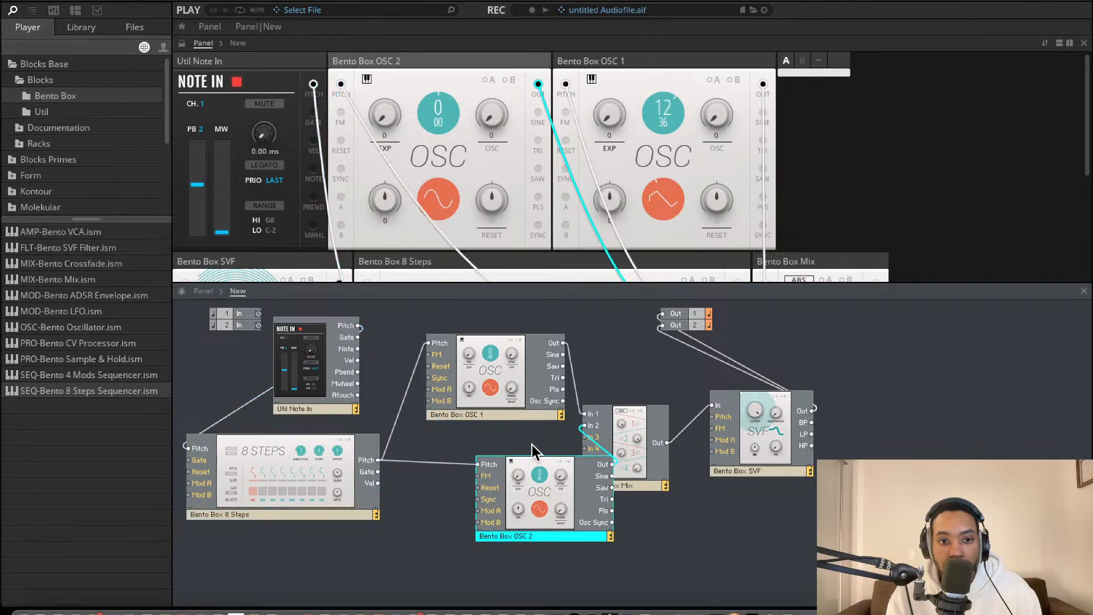
pyautogui.moveTo(492, 398); pyautogui.dragTo(508, 409)
pyautogui.moveTo(553, 489); pyautogui.dragTo(496, 481)
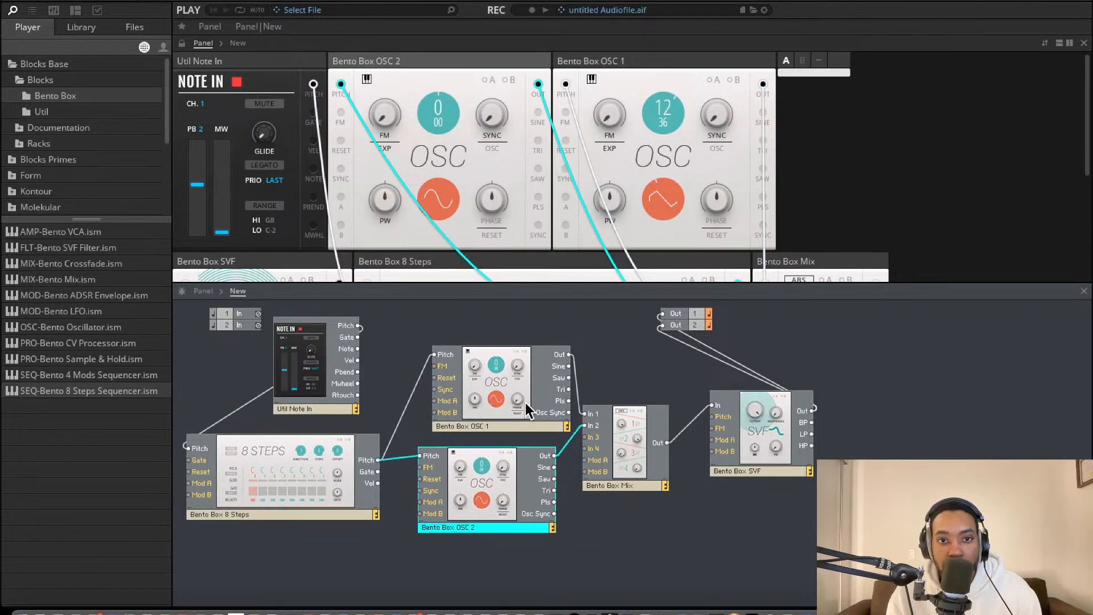
# Add a Util Clock block below the 8 Steps sequencer in the structure.
pyautogui.scroll(-3, 504, 234)
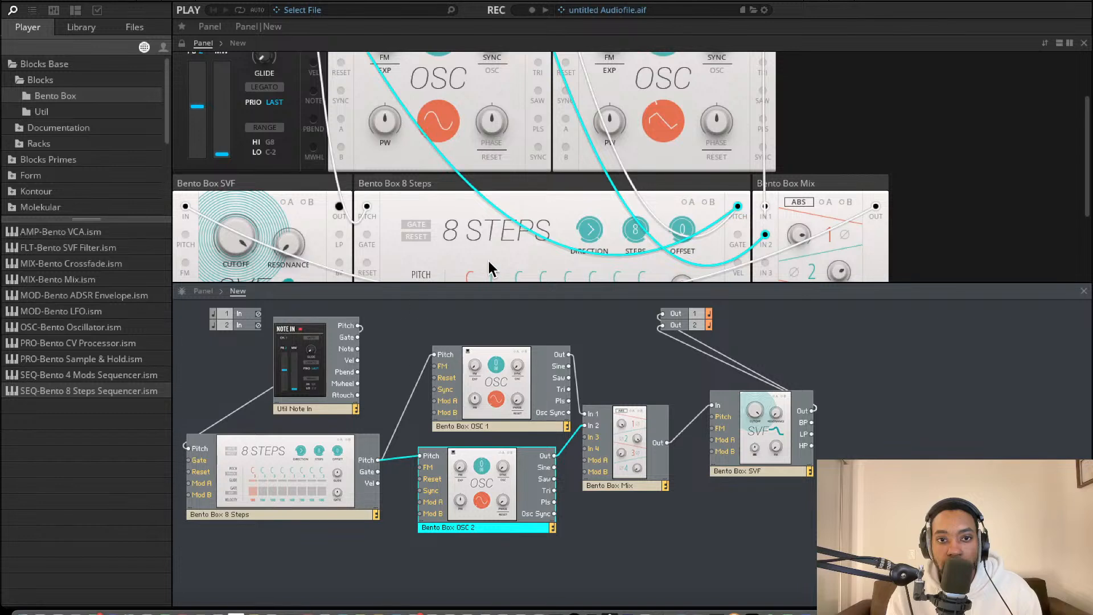
pyautogui.scroll(2, 398, 206)
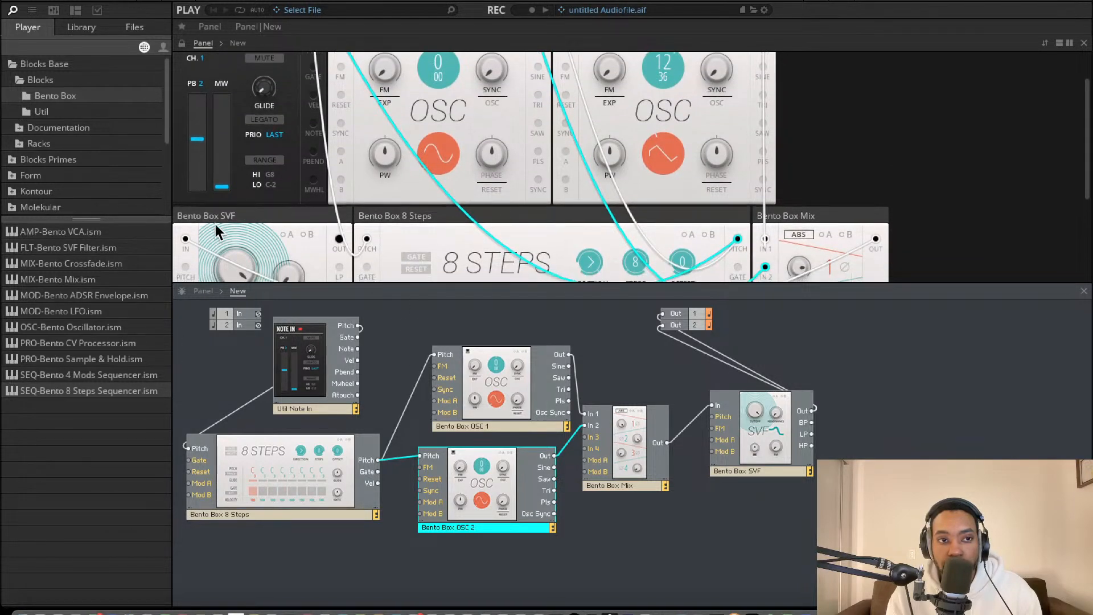
pyautogui.click(57, 111)
pyautogui.moveTo(69, 295); pyautogui.dragTo(319, 561)
pyautogui.scroll(-1, 339, 561)
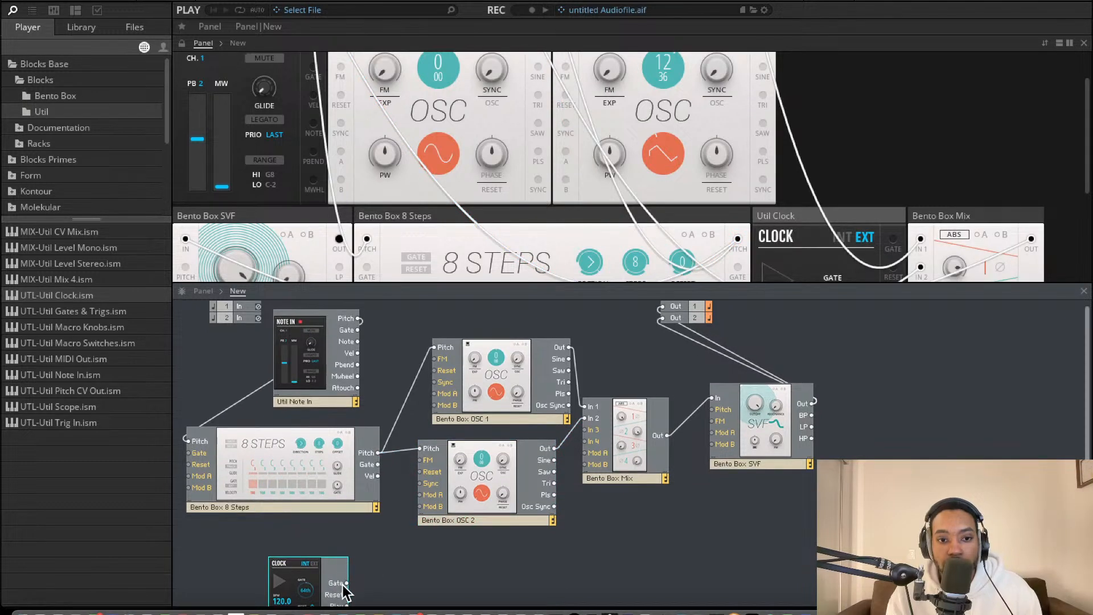
pyautogui.scroll(-3, 353, 555)
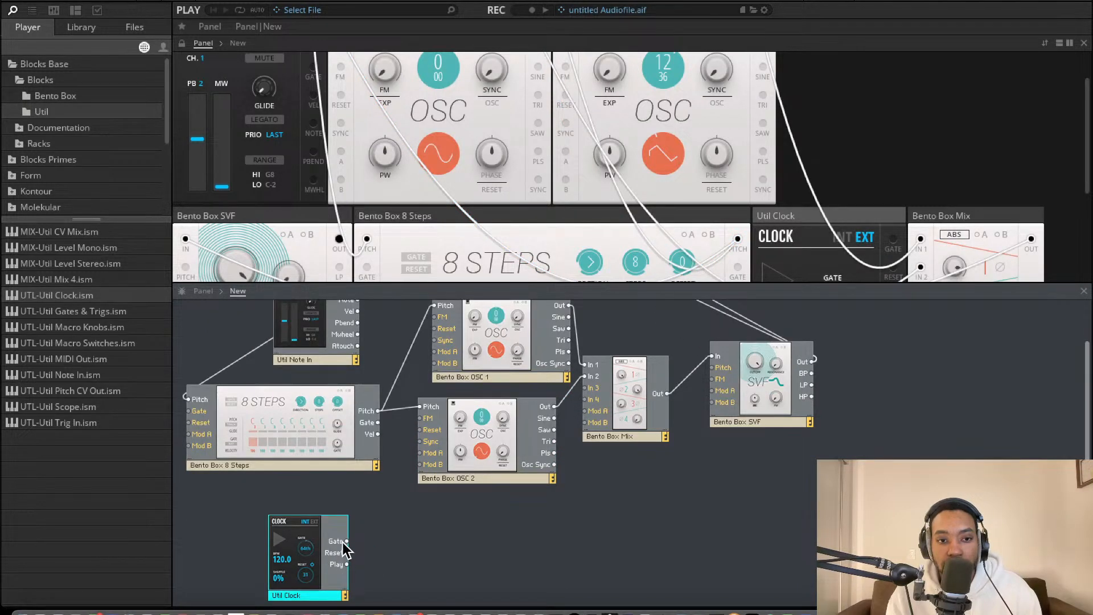
# Connect the Util Clock's Gate and Reset outputs to the 8 Steps sequencer's matching inputs and shift the sequencer closer to the oscillators.
pyautogui.moveTo(348, 541); pyautogui.dragTo(189, 411)
pyautogui.moveTo(343, 550); pyautogui.dragTo(190, 424)
pyautogui.moveTo(291, 424); pyautogui.dragTo(331, 426)
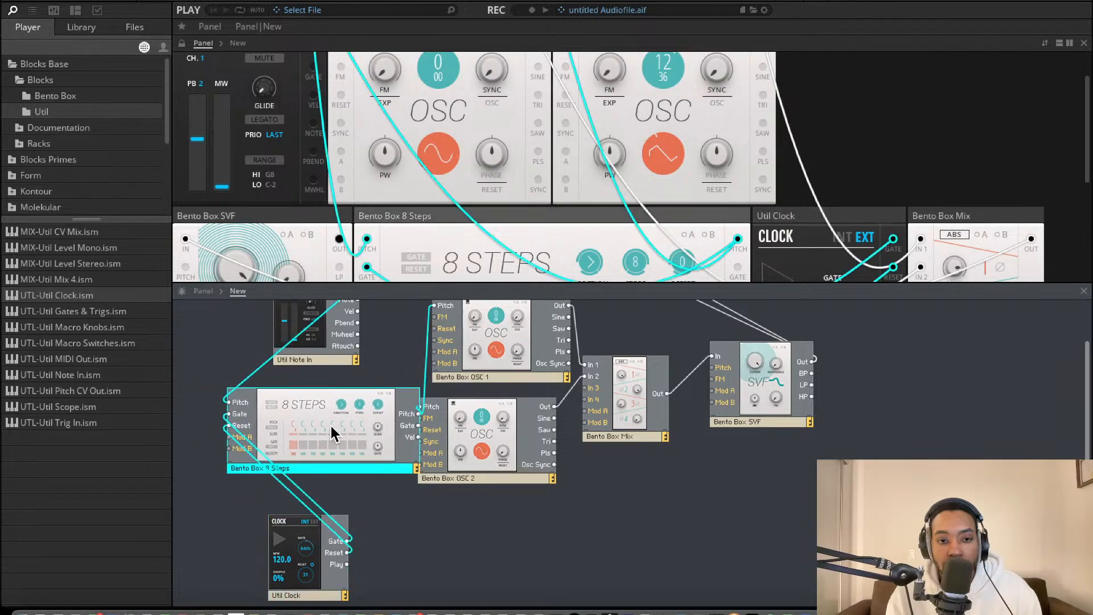
# Switch the Util Clock to its internal clock source and start it running.
pyautogui.scroll(1, 306, 188)
pyautogui.scroll(-5, 312, 183)
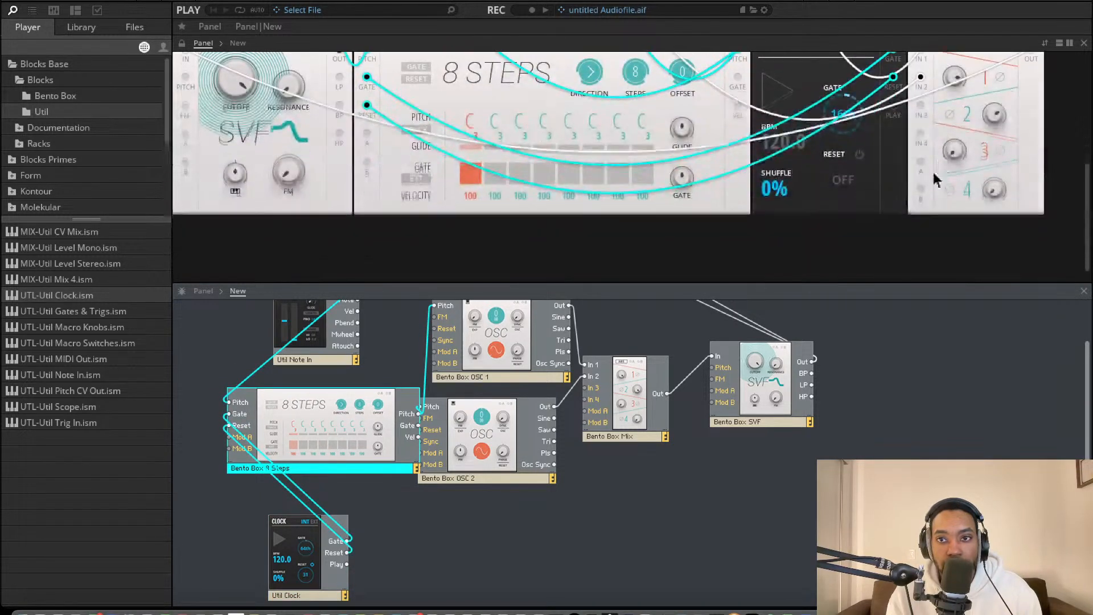
pyautogui.scroll(2, 883, 112)
pyautogui.click(846, 94)
pyautogui.click(775, 136)
# Enable the sequencer's gates on steps 2, 4 and 6, tune those steps to C#, A# and E, and turn on Track.
pyautogui.click(568, 220)
pyautogui.click(544, 219)
pyautogui.moveTo(545, 170); pyautogui.dragTo(540, 145)
pyautogui.click(592, 220)
pyautogui.click(572, 219)
pyautogui.moveTo(597, 175); pyautogui.dragTo(598, 168)
pyautogui.click(430, 174)
pyautogui.moveTo(537, 169); pyautogui.dragTo(468, 200)
pyautogui.click(491, 211)
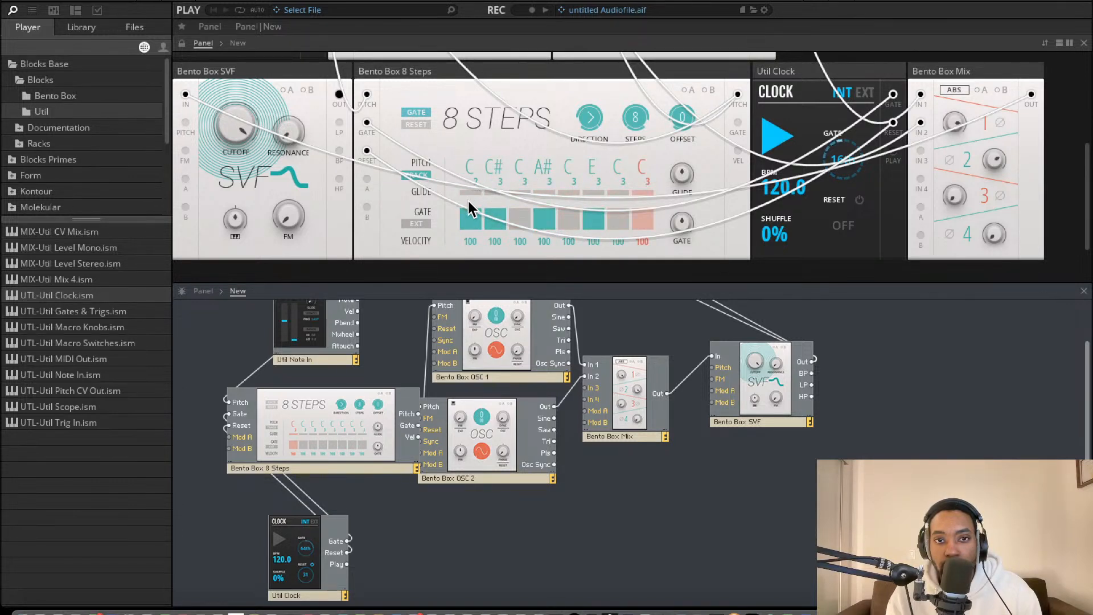
# Retune the sequencer's step 4 to B, step 6 to C# and step 8 to G#2, with step 8's gate enabled.
pyautogui.moveTo(544, 167); pyautogui.dragTo(538, 192)
pyautogui.moveTo(592, 171); pyautogui.dragTo(586, 188)
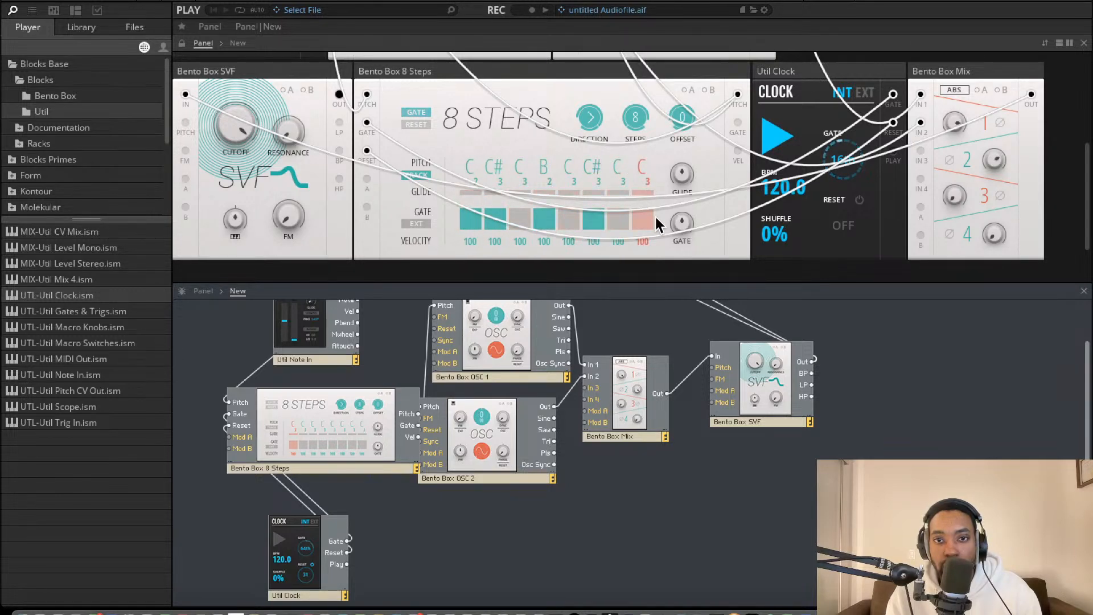
pyautogui.scroll(-2, 650, 205)
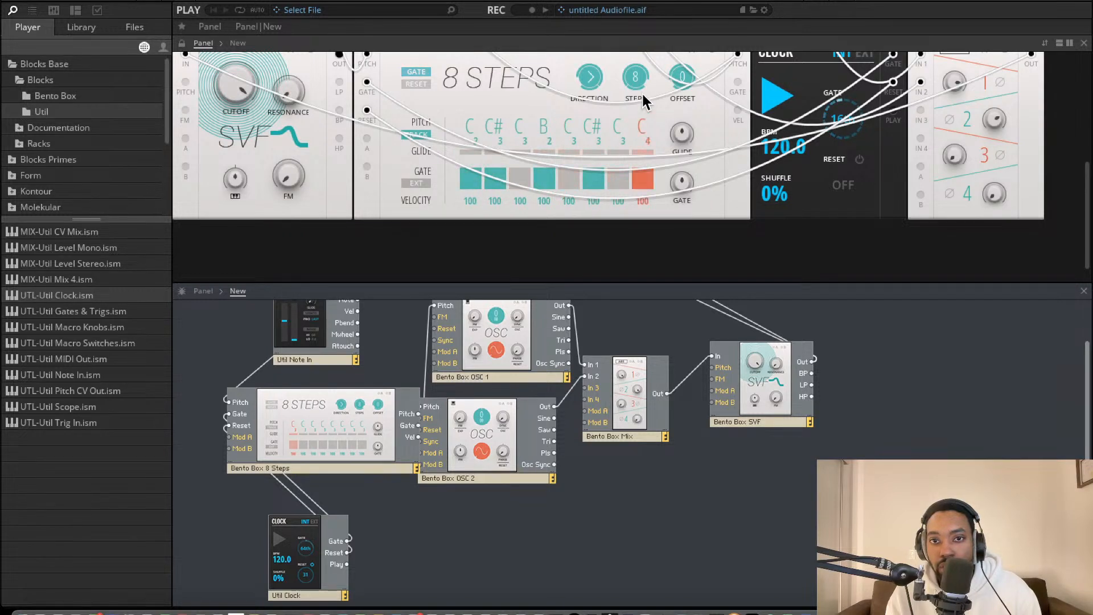
pyautogui.moveTo(644, 127); pyautogui.dragTo(641, 139)
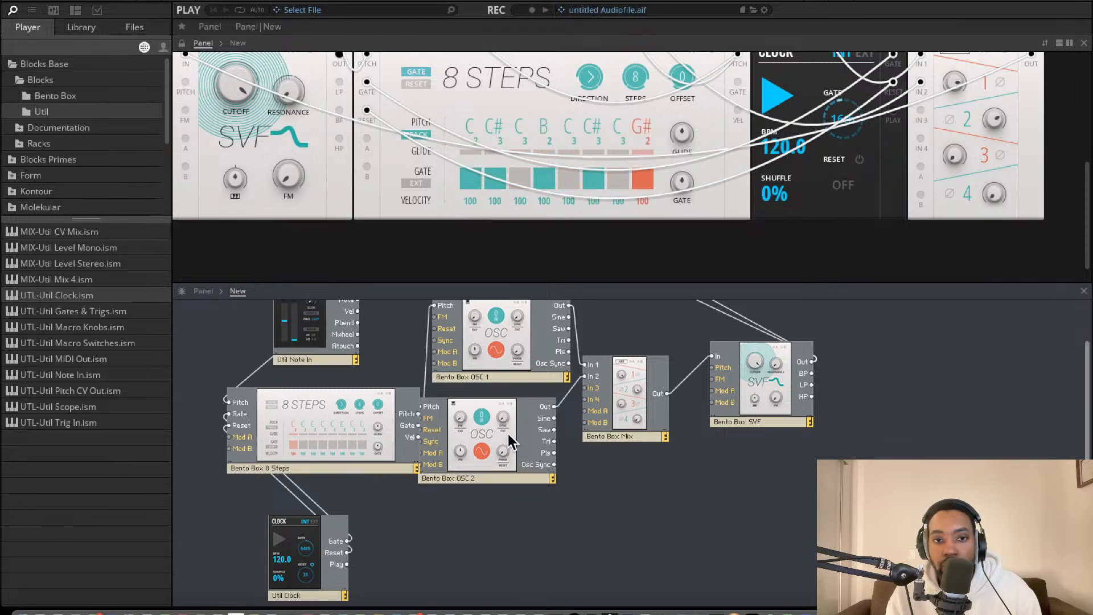
# Align OSC 2 under OSC 1 in the structure and adjust the SVF's cutoff and key tracking, with resonance at 21.
pyautogui.moveTo(509, 441); pyautogui.dragTo(523, 453)
pyautogui.scroll(3, 510, 256)
pyautogui.moveTo(250, 192); pyautogui.dragTo(239, 241)
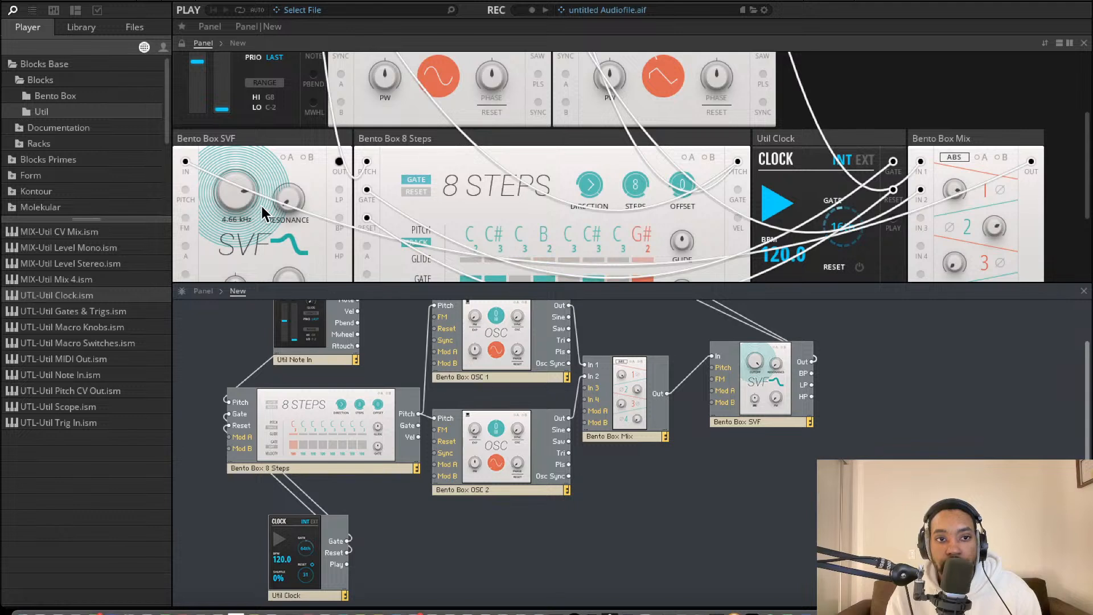
pyautogui.moveTo(287, 195); pyautogui.dragTo(281, 167)
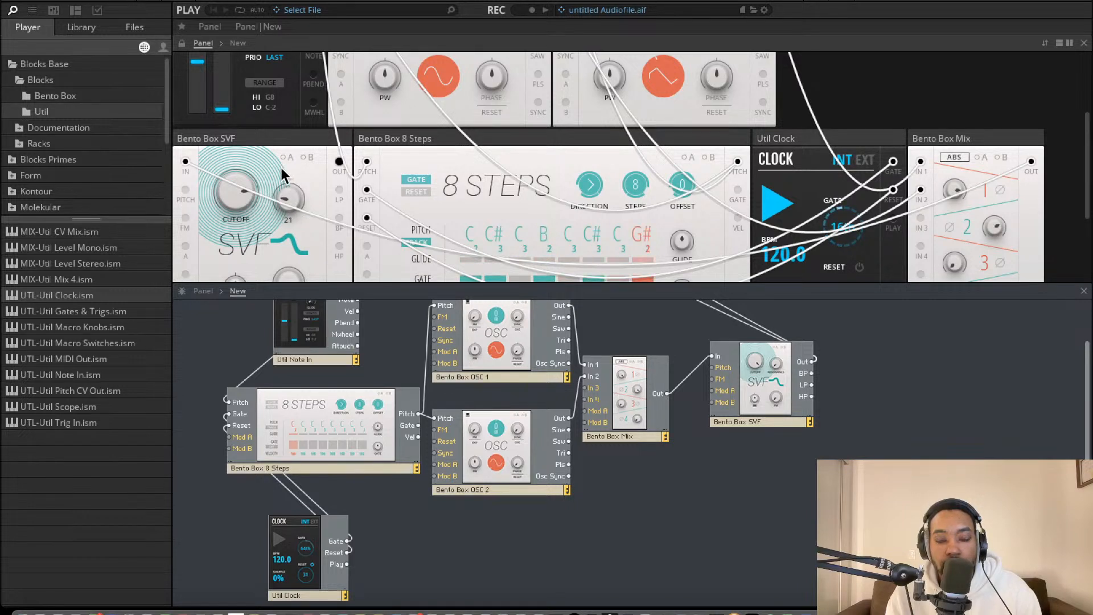
pyautogui.scroll(-1, 261, 199)
pyautogui.moveTo(252, 206)
pyautogui.mouseDown()
pyautogui.moveTo(250, 234)
pyautogui.moveTo(240, 171)
pyautogui.moveTo(238, 202)
pyautogui.mouseUp()
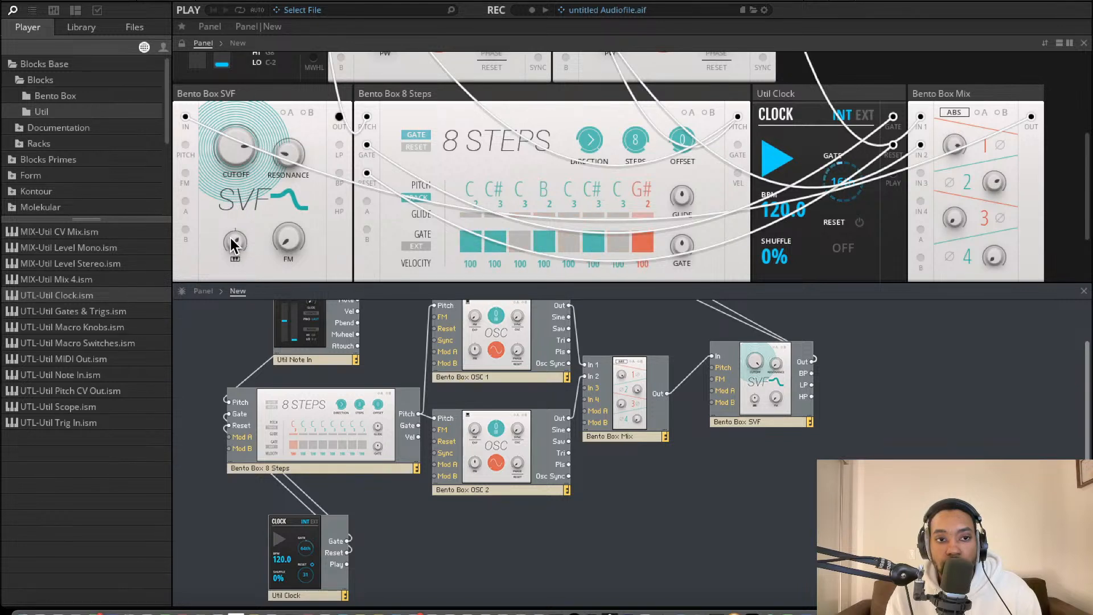
pyautogui.moveTo(231, 238); pyautogui.dragTo(266, 267)
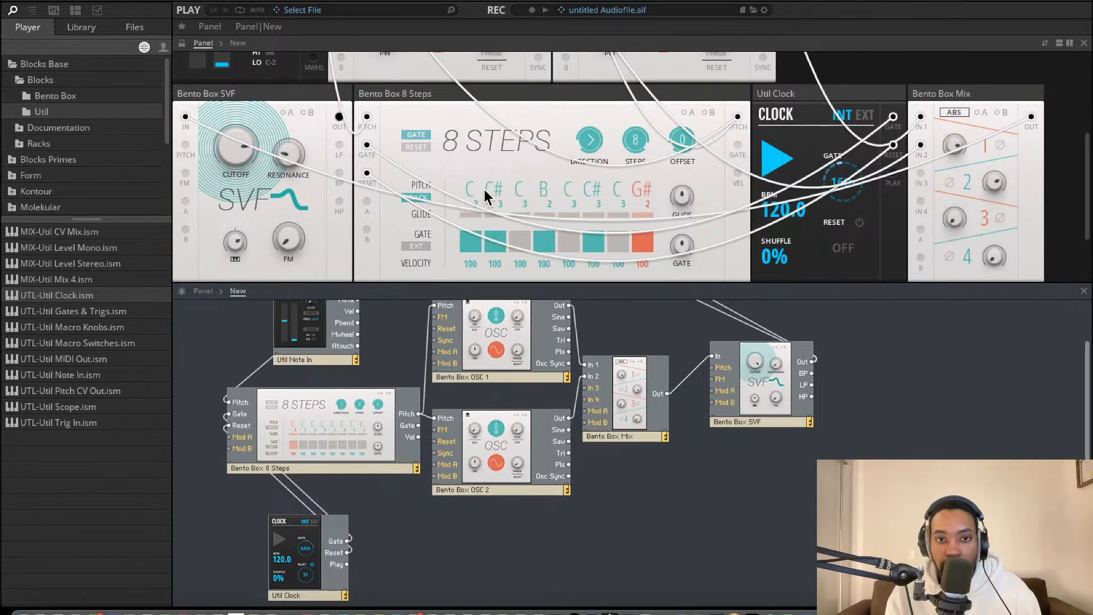
# Rearrange the panel's upper row so it runs Note In, Clock, OSC 1, OSC 2.
pyautogui.scroll(1, 485, 193)
pyautogui.scroll(-3, 485, 195)
pyautogui.scroll(3, 485, 196)
pyautogui.scroll(3, 803, 130)
pyautogui.moveTo(803, 181); pyautogui.dragTo(236, 3)
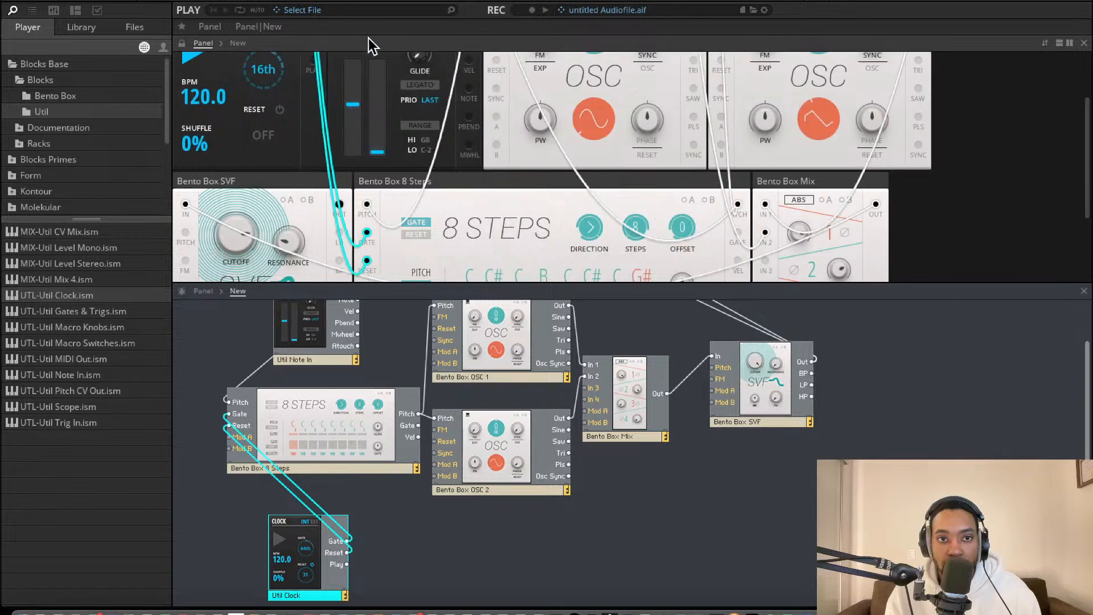
pyautogui.scroll(3, 402, 80)
pyautogui.moveTo(359, 57); pyautogui.dragTo(177, 35)
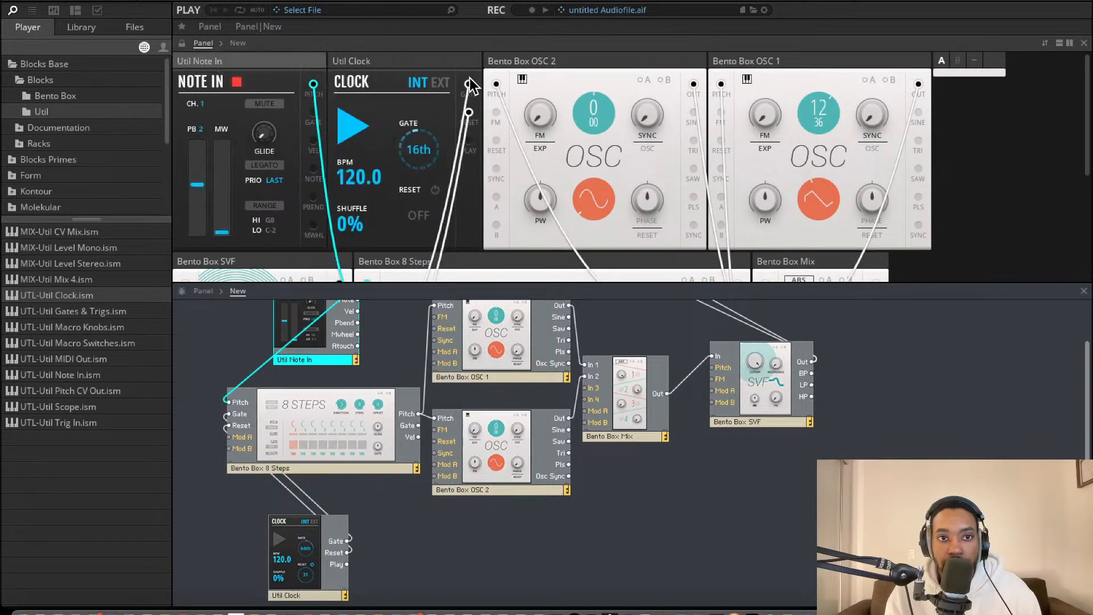
pyautogui.scroll(-2, 693, 88)
pyautogui.scroll(2, 692, 88)
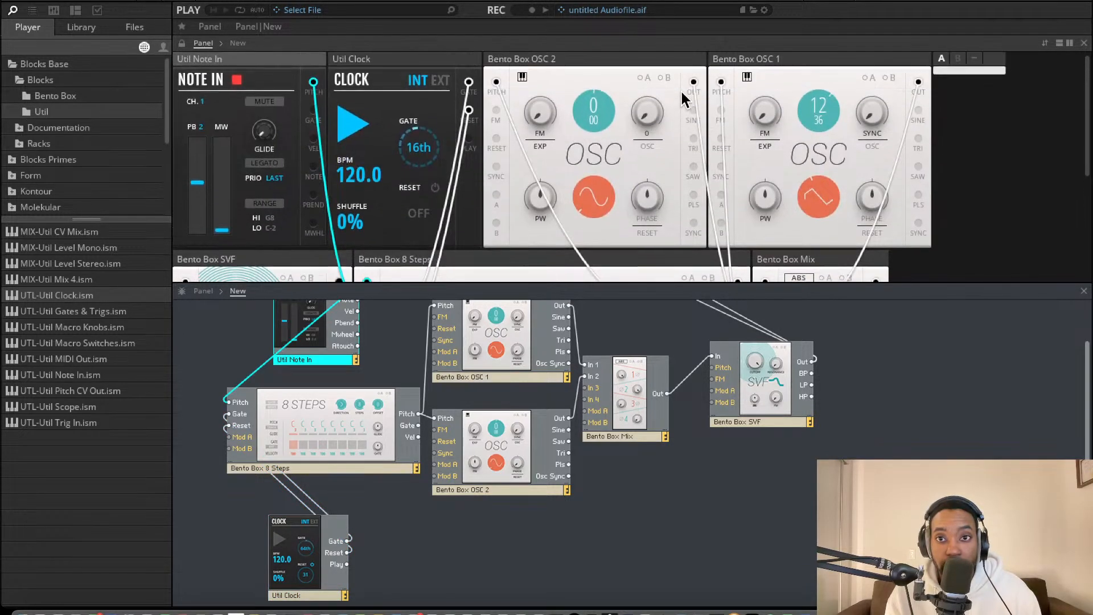
pyautogui.moveTo(829, 68); pyautogui.dragTo(757, 61)
# Rearrange the panel's lower row so it runs 8 Steps, Bento Mix, SVF.
pyautogui.scroll(-2, 756, 86)
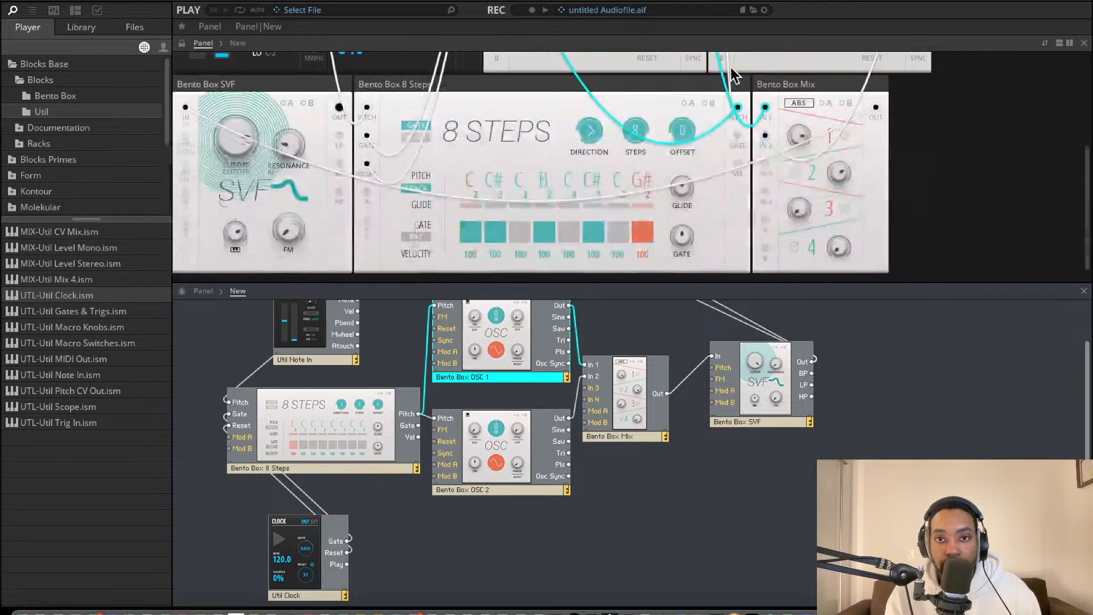
pyautogui.scroll(1, 753, 111)
pyautogui.moveTo(809, 108); pyautogui.dragTo(227, 108)
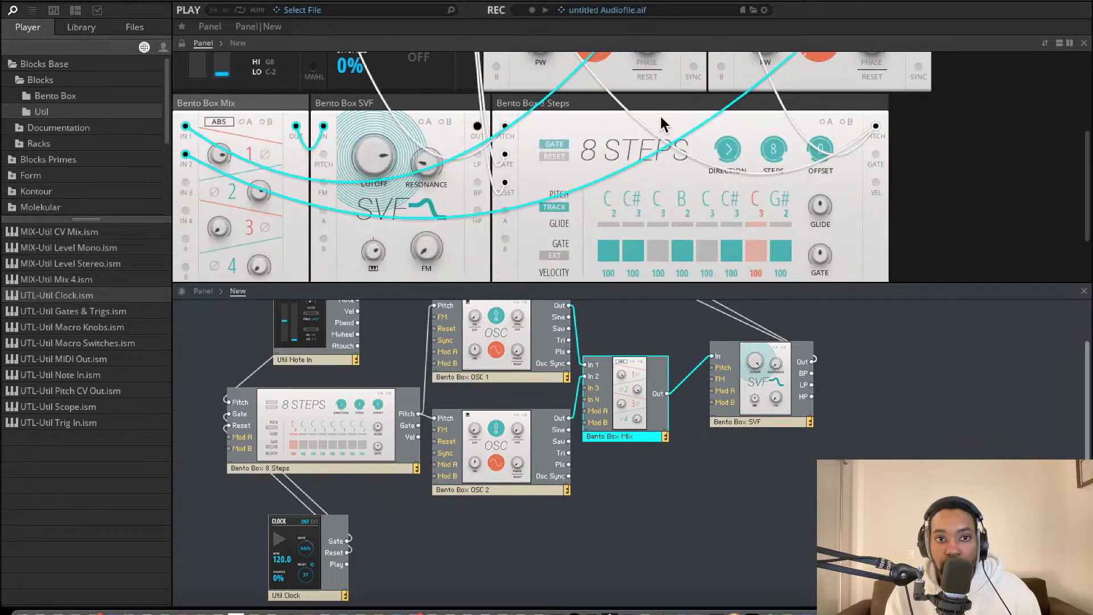
pyautogui.moveTo(671, 113); pyautogui.dragTo(205, 102)
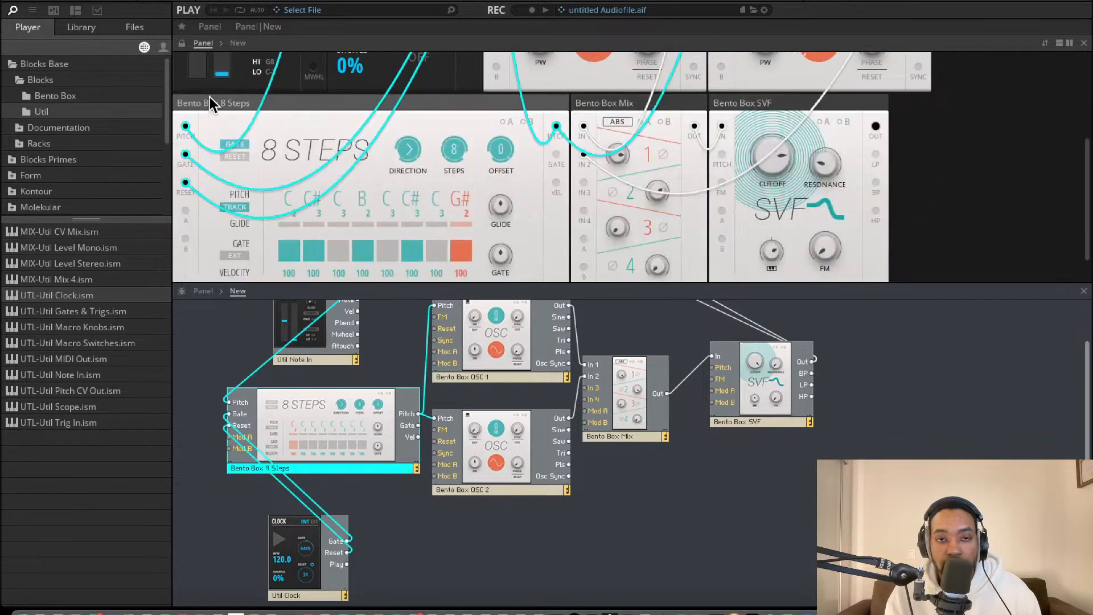
pyautogui.scroll(1, 756, 128)
pyautogui.scroll(-3, 758, 126)
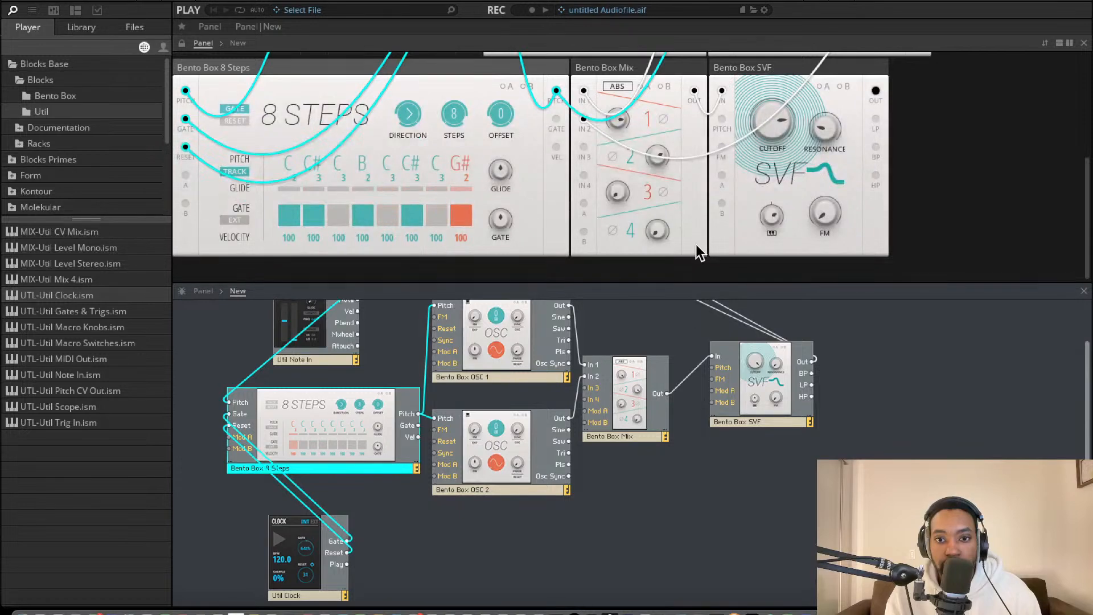
# Add a Rounds Reverb block from the Blocks Primes library and place it after the SVF in the structure.
pyautogui.scroll(5, 695, 238)
pyautogui.scroll(1, 738, 382)
pyautogui.scroll(1, 739, 389)
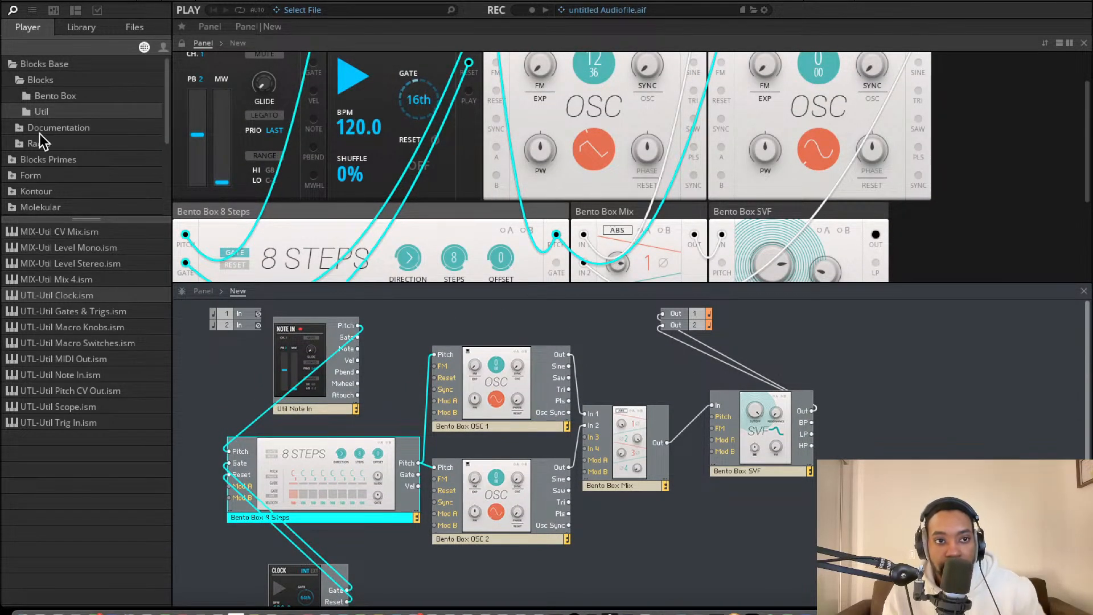
pyautogui.click(15, 155)
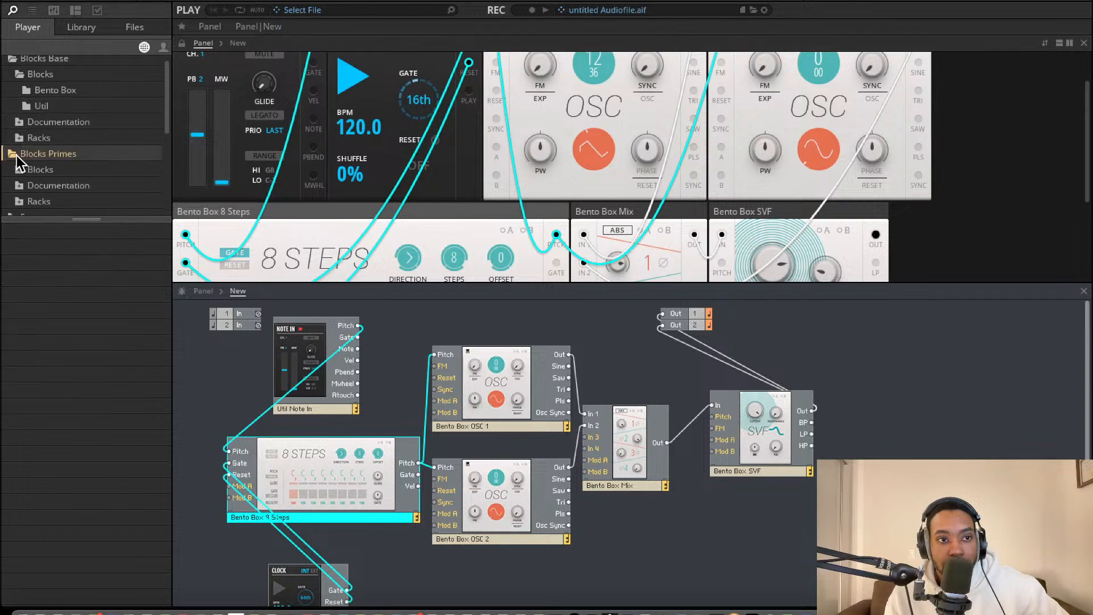
pyautogui.click(21, 167)
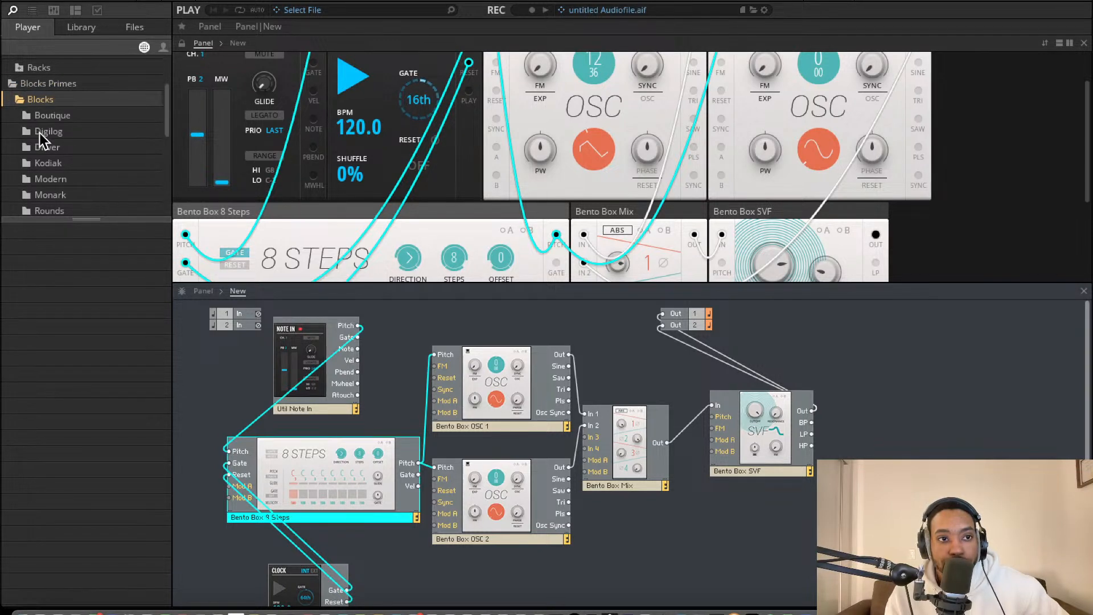
pyautogui.click(54, 163)
pyautogui.scroll(-2, 60, 171)
pyautogui.click(57, 166)
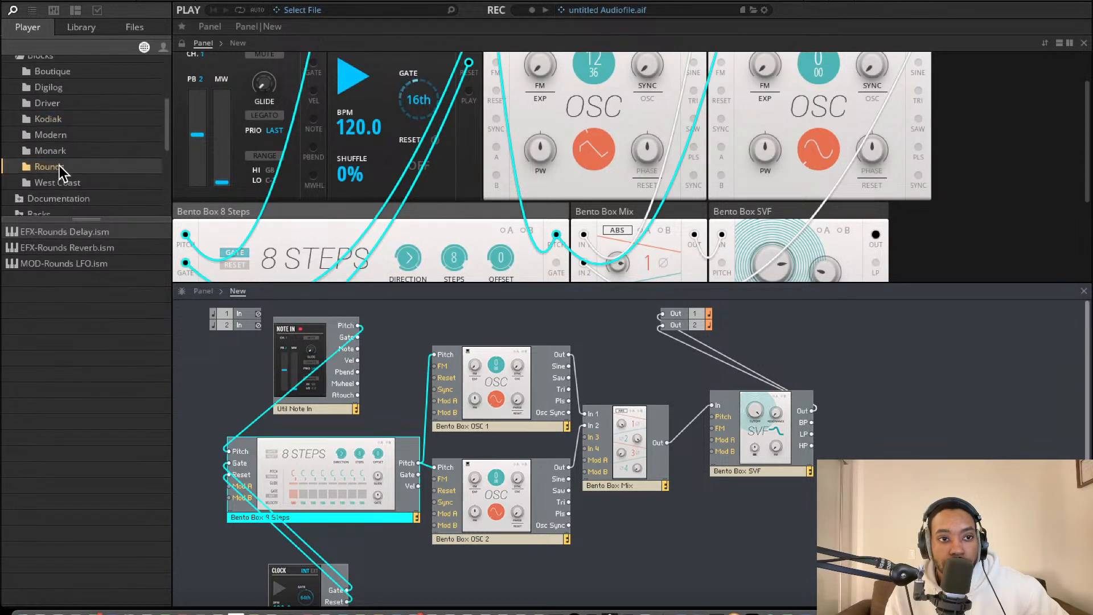
pyautogui.moveTo(60, 248); pyautogui.dragTo(812, 367)
pyautogui.moveTo(894, 406); pyautogui.dragTo(926, 405)
# Wire the SVF's Out to the reverb's In L and In R, and the reverb's outputs to audio outputs 1 and 2.
pyautogui.moveTo(816, 409)
pyautogui.mouseDown()
pyautogui.moveTo(861, 388)
pyautogui.moveTo(815, 409)
pyautogui.mouseUp()
pyautogui.moveTo(983, 399); pyautogui.dragTo(657, 315)
pyautogui.moveTo(982, 399); pyautogui.dragTo(676, 315)
pyautogui.moveTo(985, 410); pyautogui.dragTo(676, 325)
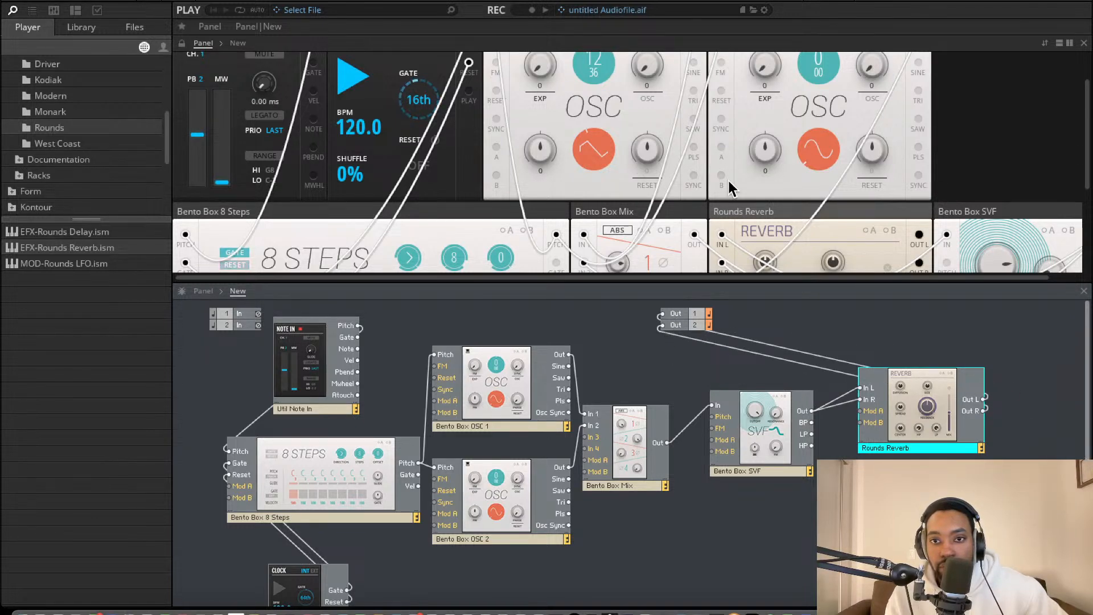
# Adjust the reverb's size and set the Bento Mix channel 1 level to about 85.7.
pyautogui.scroll(-3, 730, 188)
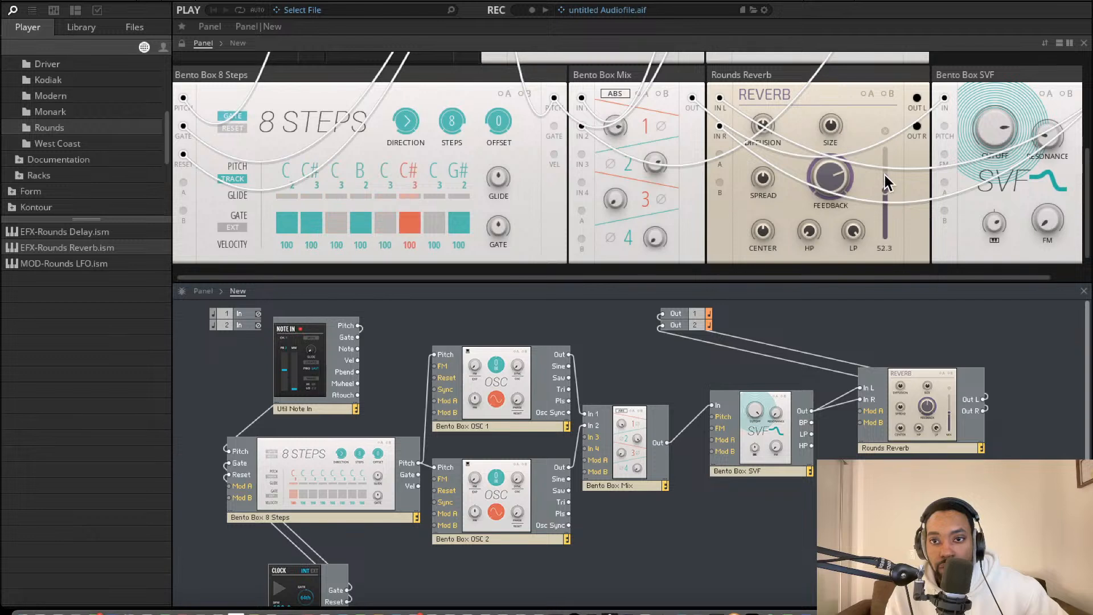
pyautogui.moveTo(829, 107); pyautogui.dragTo(832, 67)
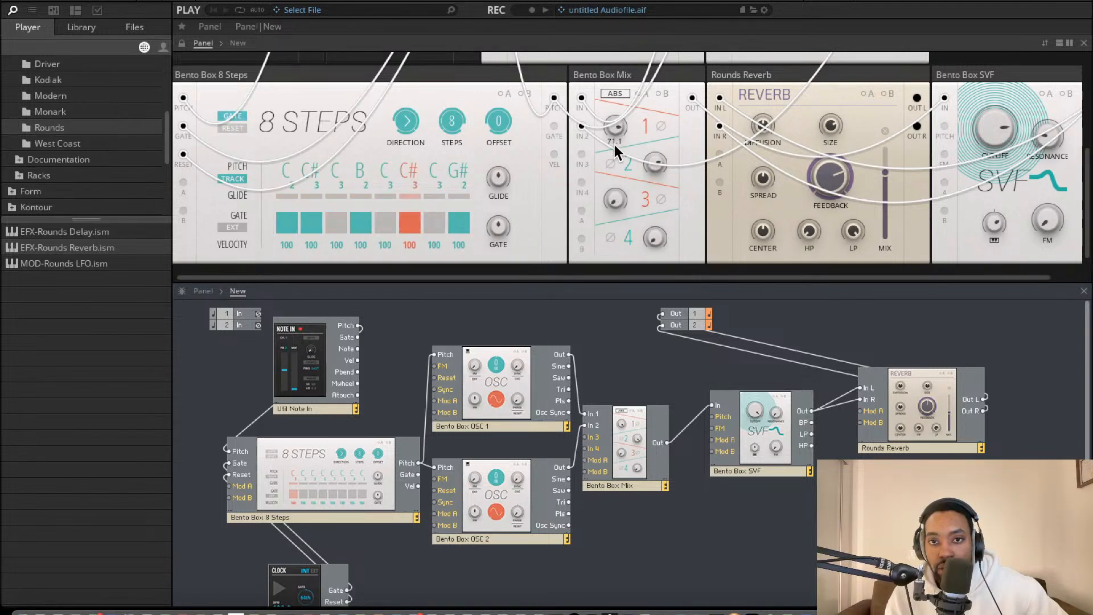
pyautogui.scroll(5, 615, 152)
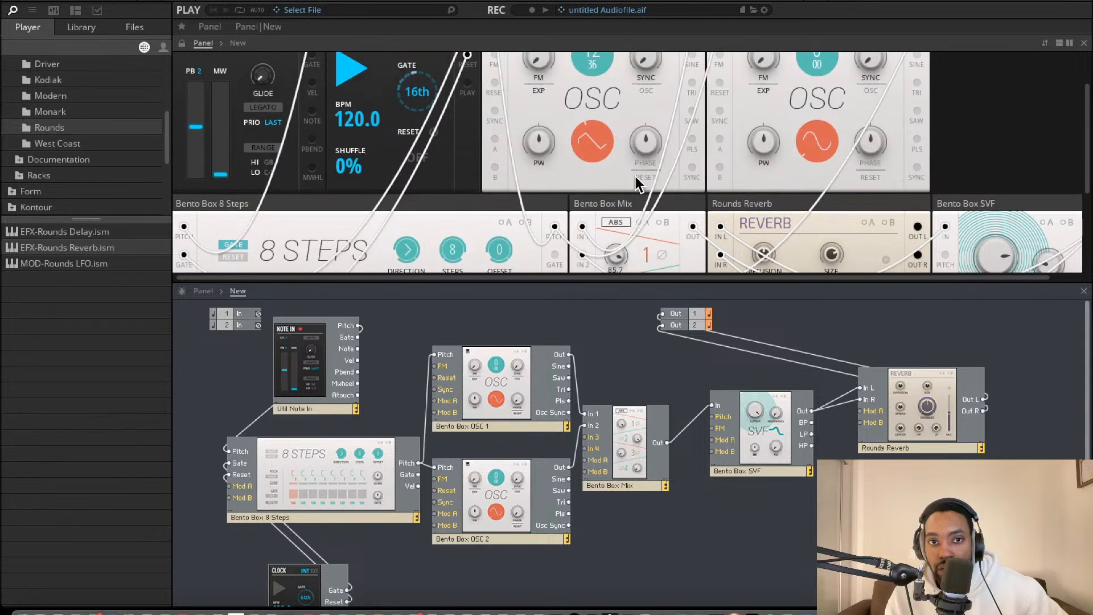
pyautogui.scroll(2, 638, 183)
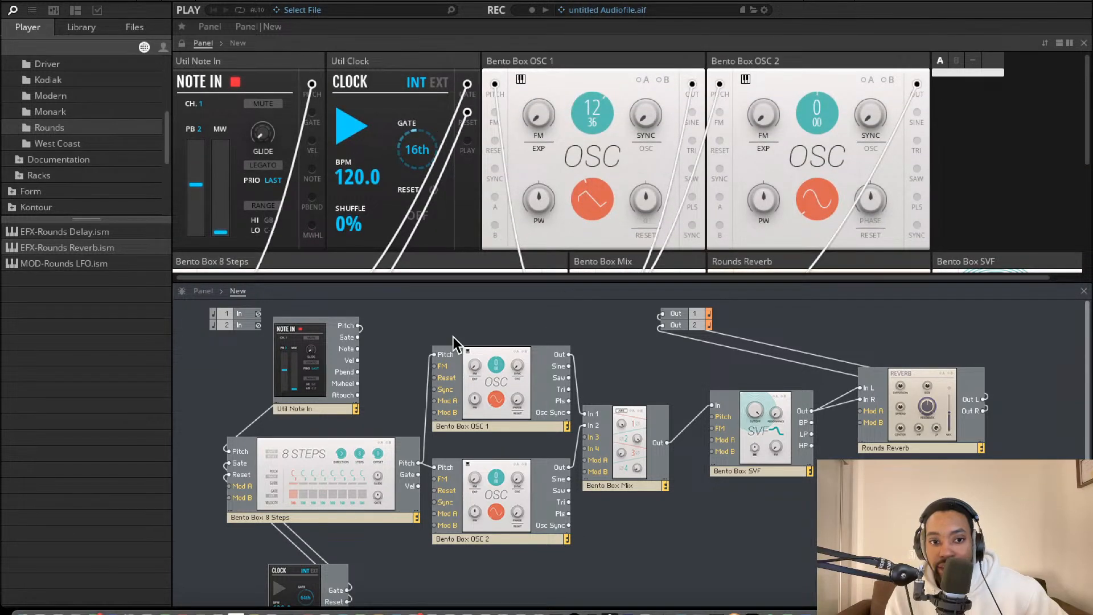
pyautogui.scroll(-8, 518, 160)
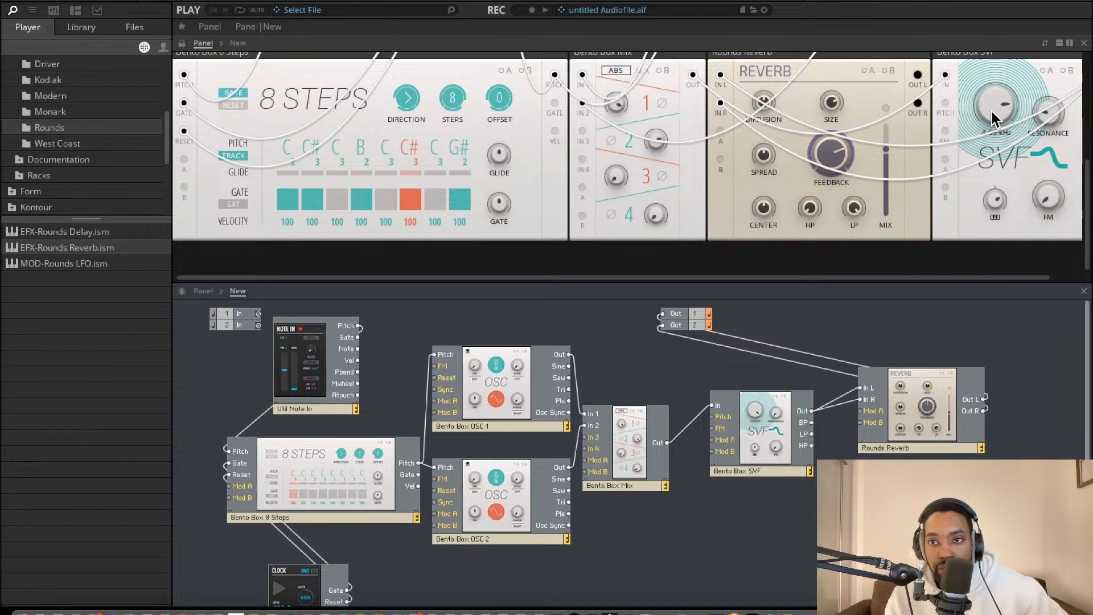
# Add a Bento LFO beside the Util Clock and connect its output to OSC 2's Mod A input.
pyautogui.scroll(3, 67, 134)
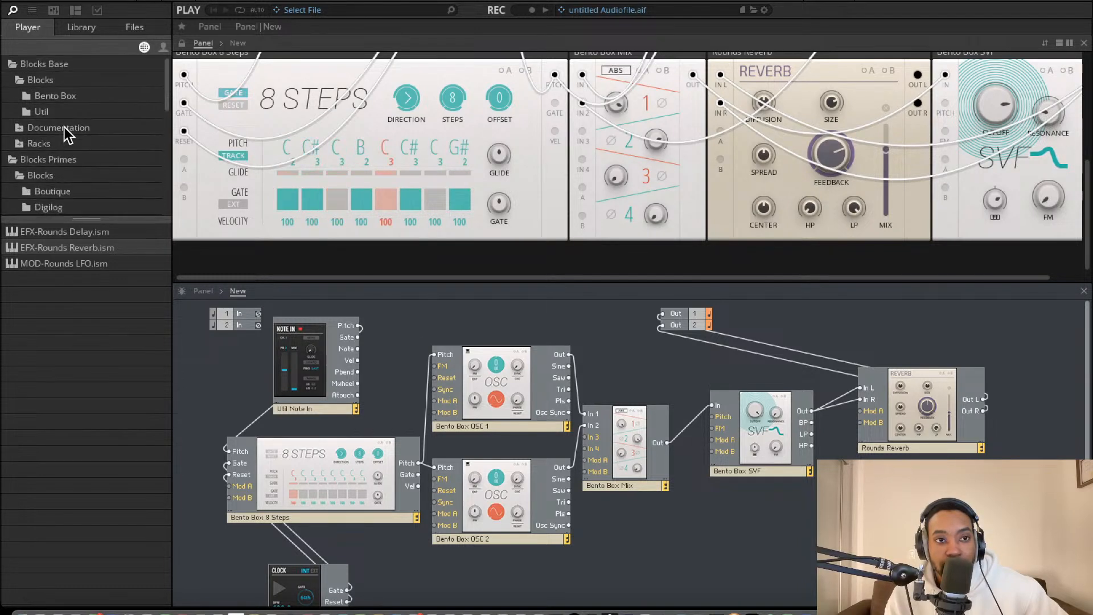
pyautogui.click(43, 96)
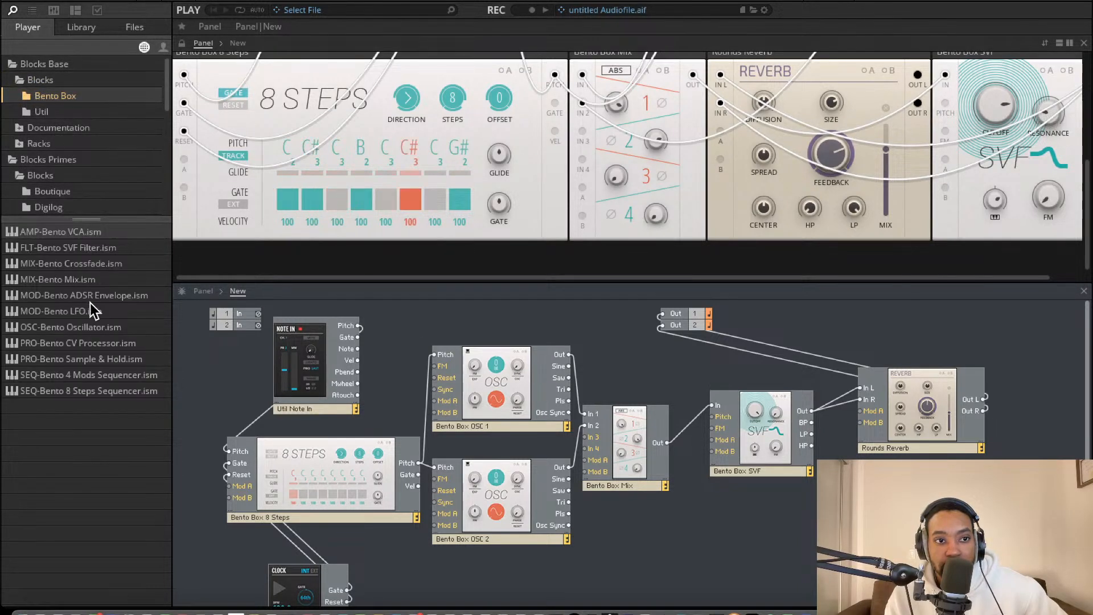
pyautogui.moveTo(61, 311); pyautogui.dragTo(435, 464)
pyautogui.scroll(-1, 468, 152)
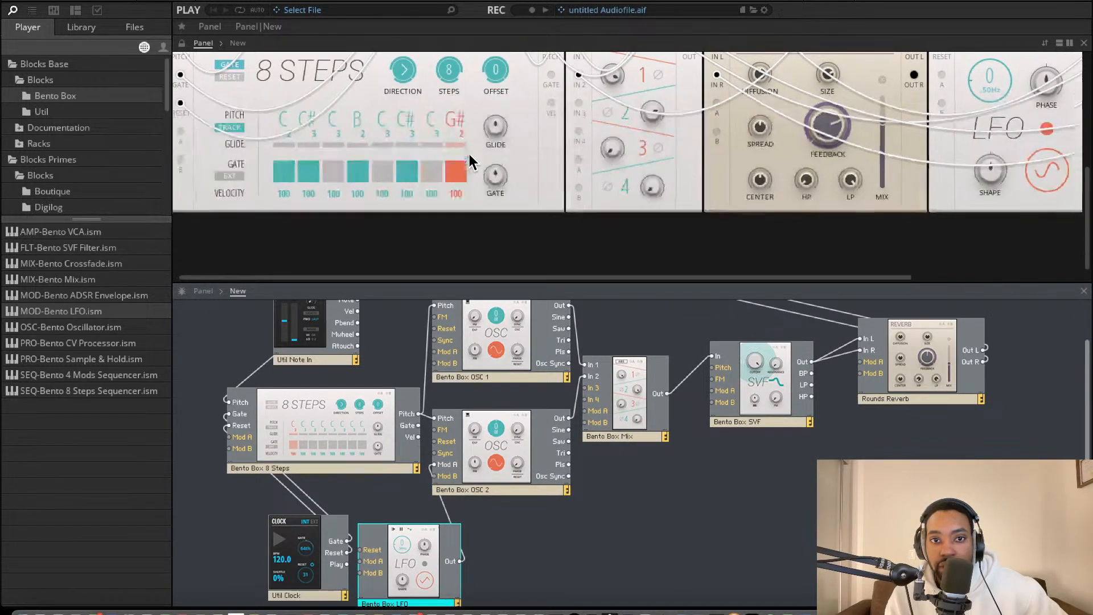
# Show OSC 2's modulation A controls and assign LFO modulation amounts to its pitch and waveform.
pyautogui.hscroll(5, 468, 152)
pyautogui.scroll(3, 805, 116)
pyautogui.hscroll(1, 931, 133)
pyautogui.scroll(5, 915, 134)
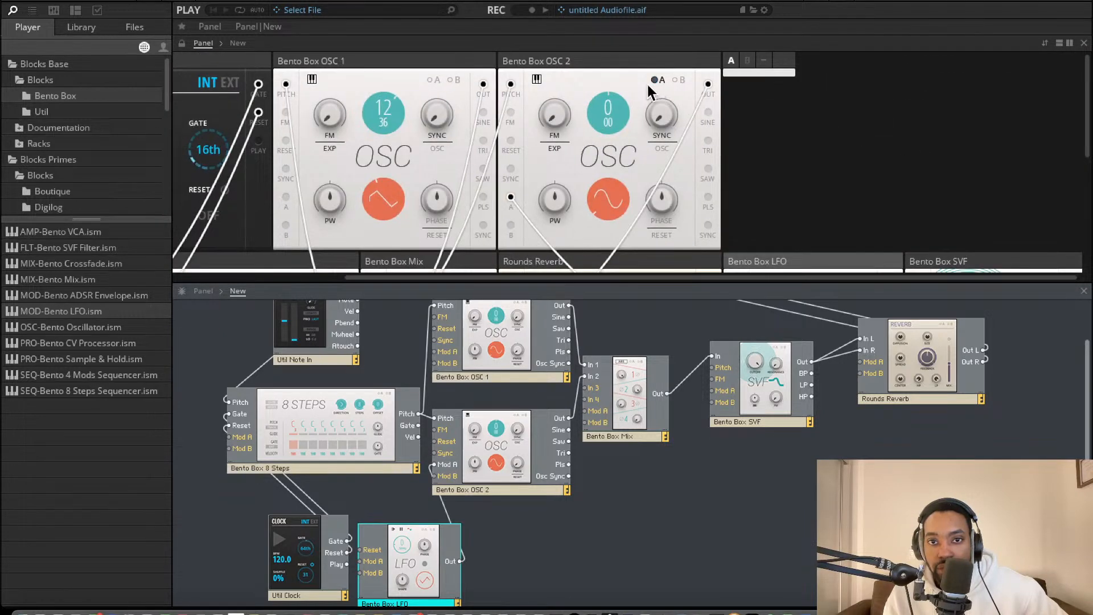
pyautogui.click(653, 80)
pyautogui.click(659, 80)
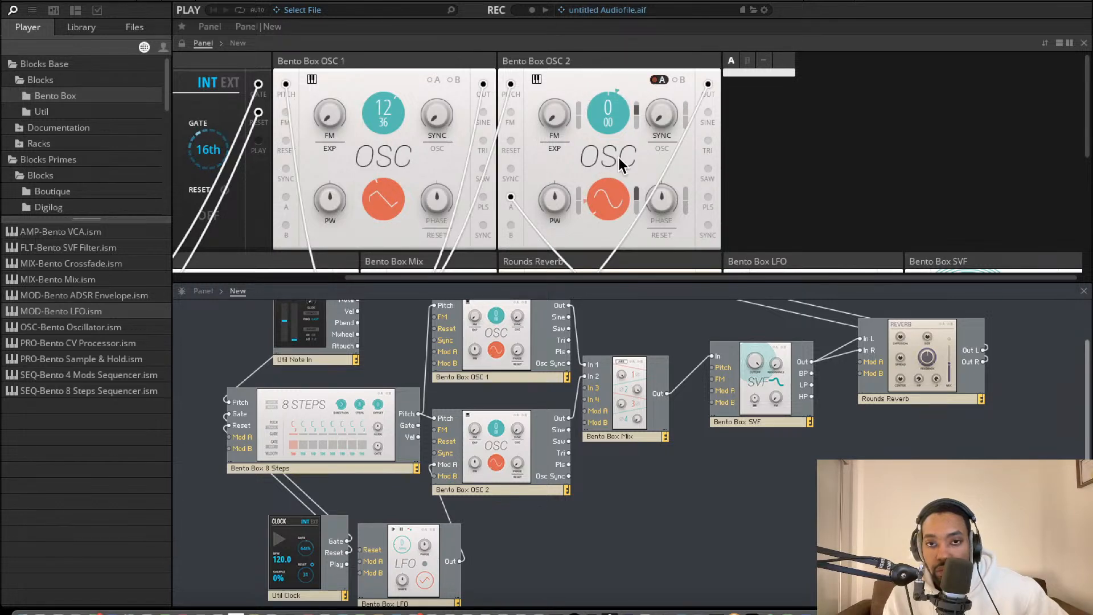
# Adjust the Bento LFO's base frequency on the panel.
pyautogui.scroll(-3, 618, 162)
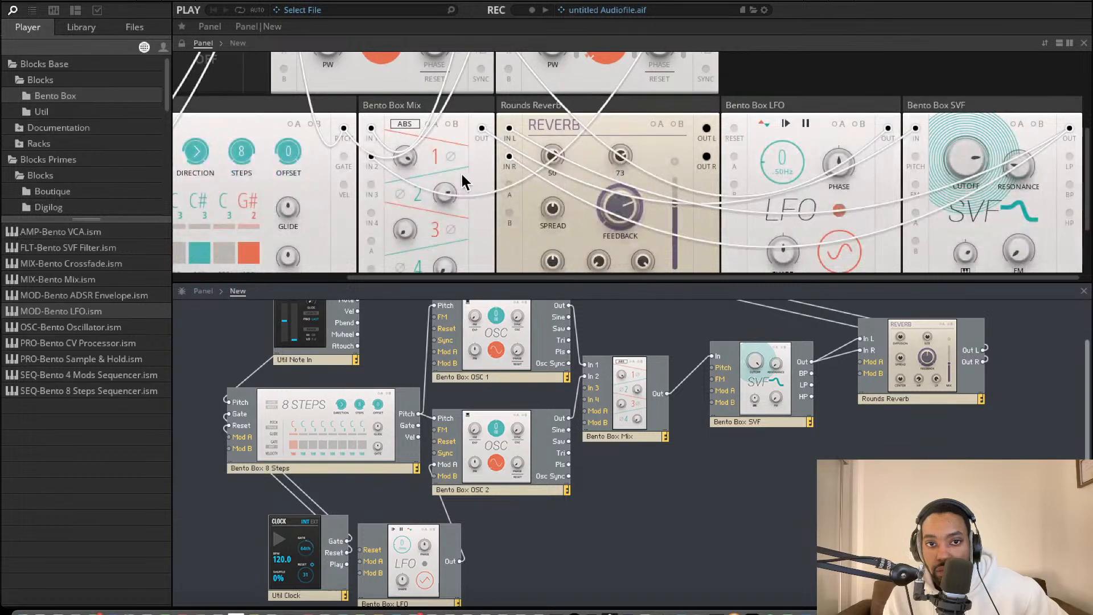
pyautogui.scroll(-1, 740, 193)
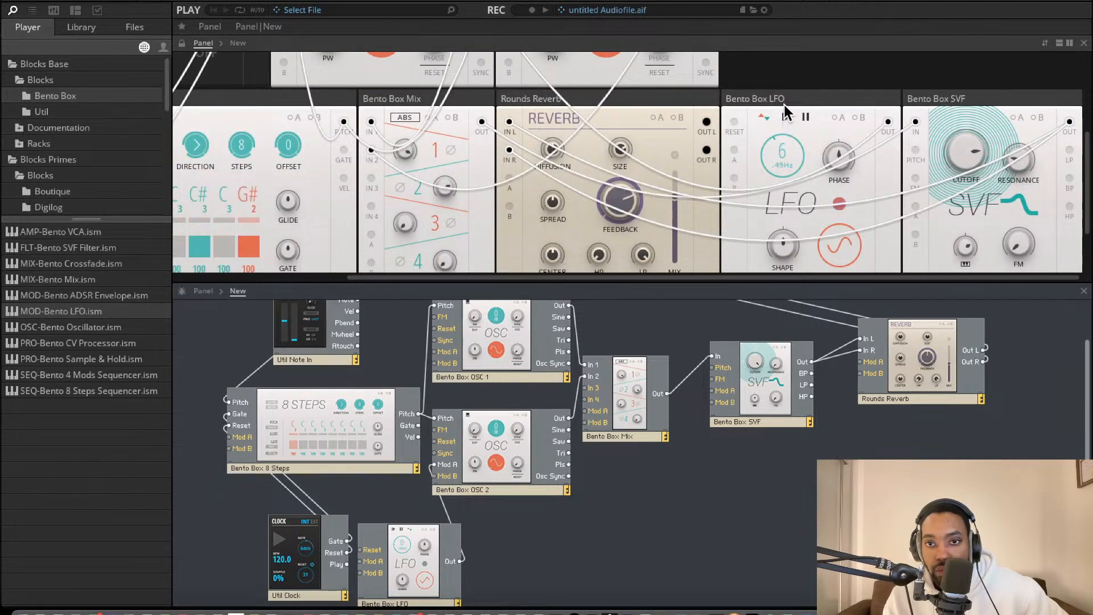
pyautogui.moveTo(771, 149); pyautogui.dragTo(772, 156)
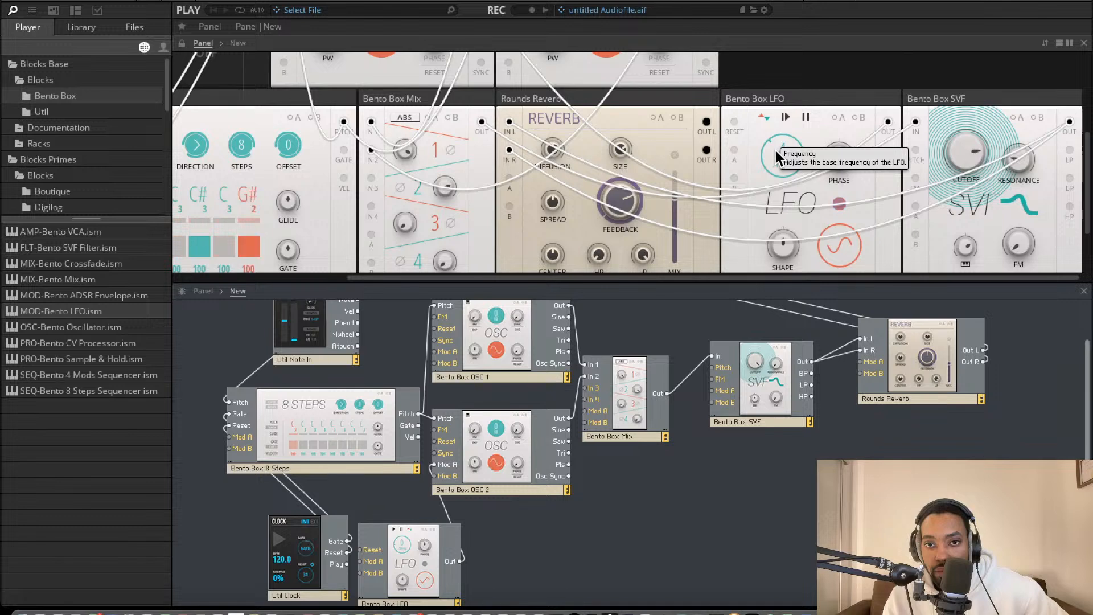
# Set the Bento LFO's base frequency to 4.20 Hz.
pyautogui.moveTo(775, 150); pyautogui.dragTo(746, 131)
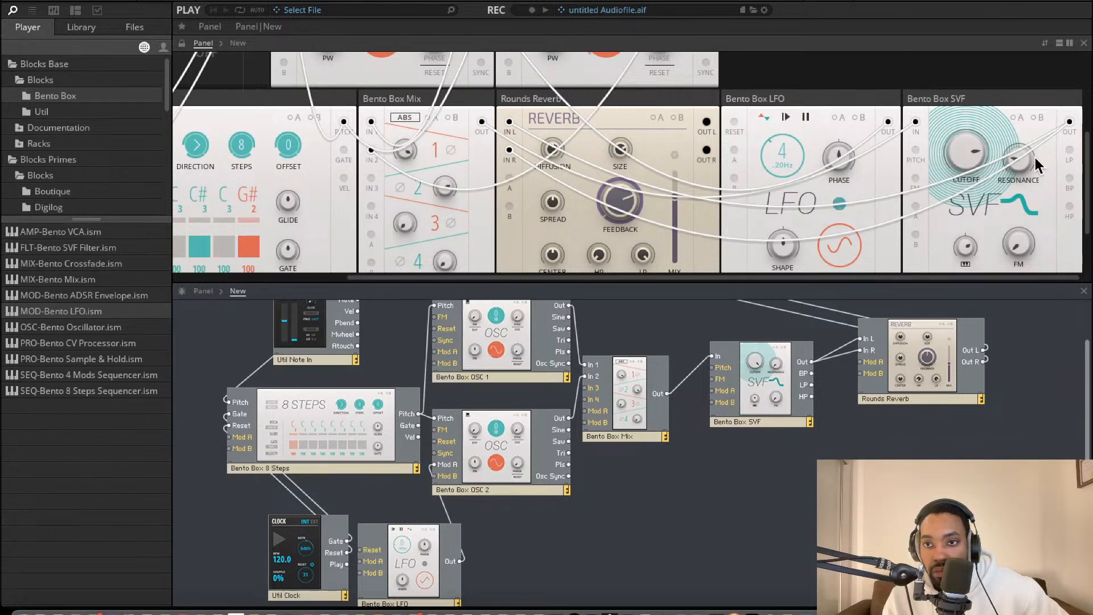
# Review the patch's panel controls from the clock and oscillators to the LFO and filter, along with the module wiring in the structure.
pyautogui.scroll(-3, 968, 162)
pyautogui.scroll(5, 825, 147)
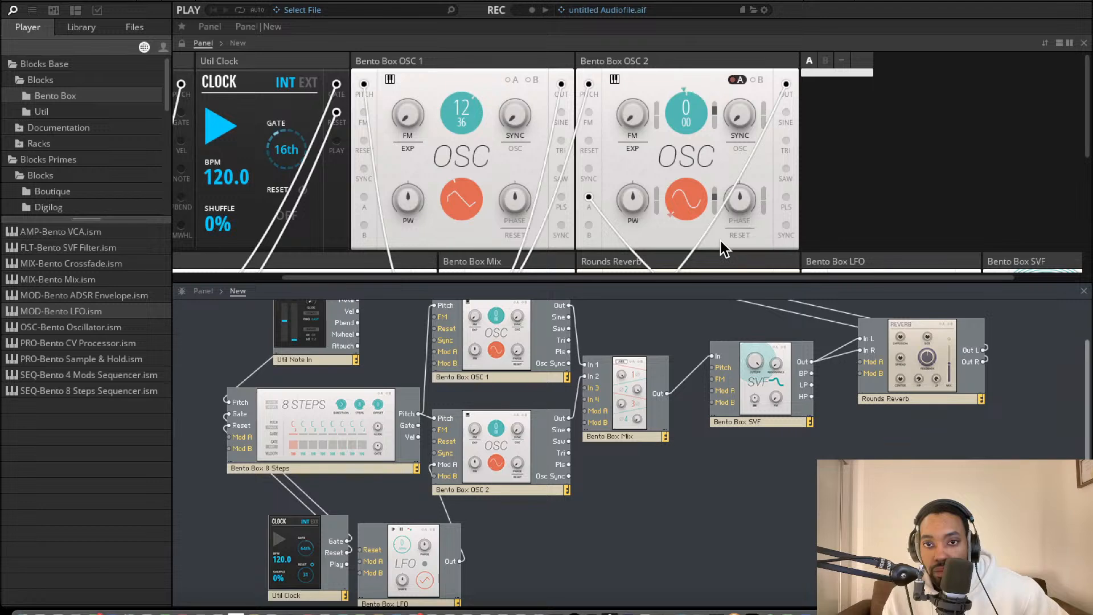
pyautogui.scroll(-5, 626, 207)
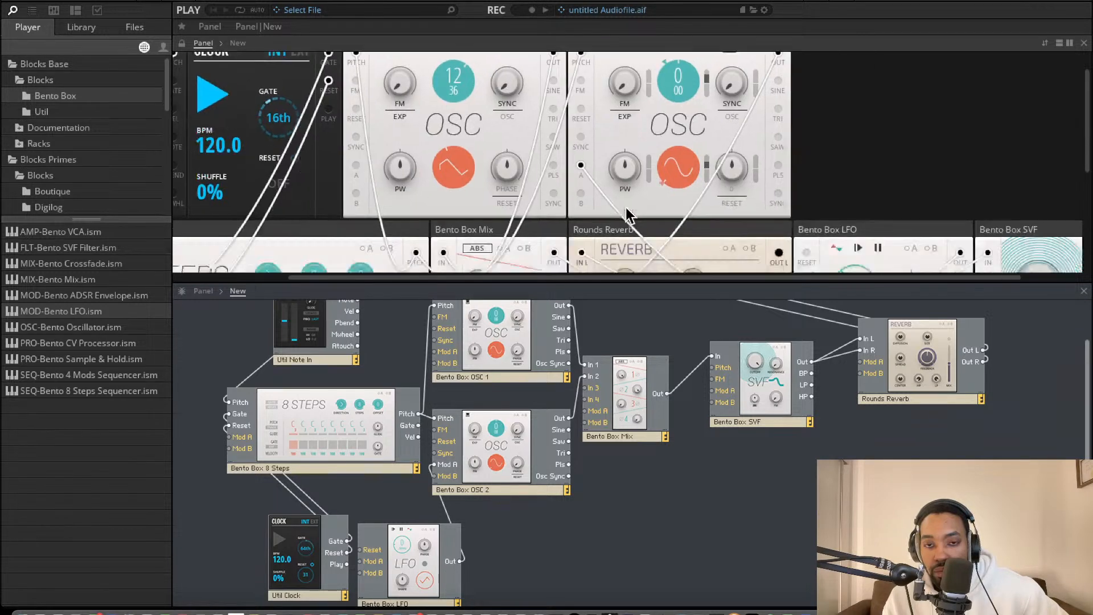
pyautogui.hscroll(-1, 606, 212)
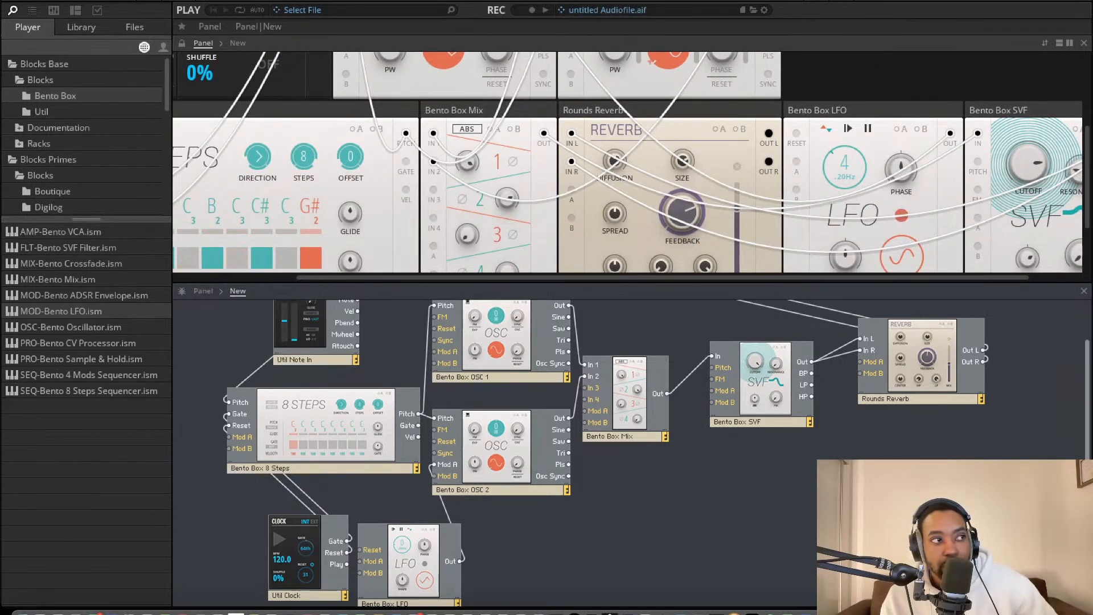
pyautogui.hotkey('ctrl', 'Down')
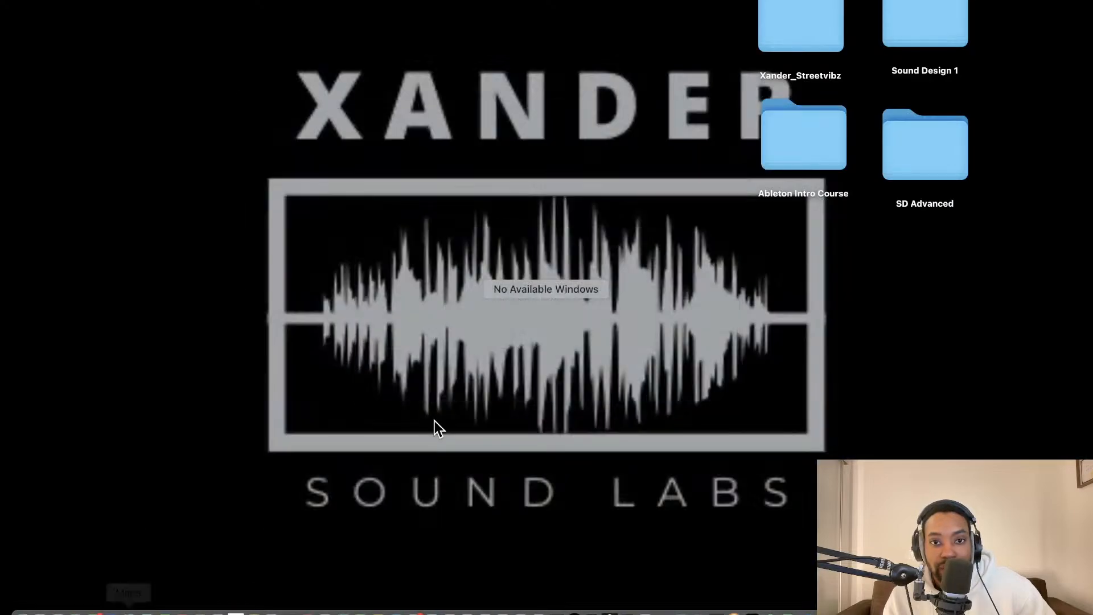
pyautogui.click(429, 319)
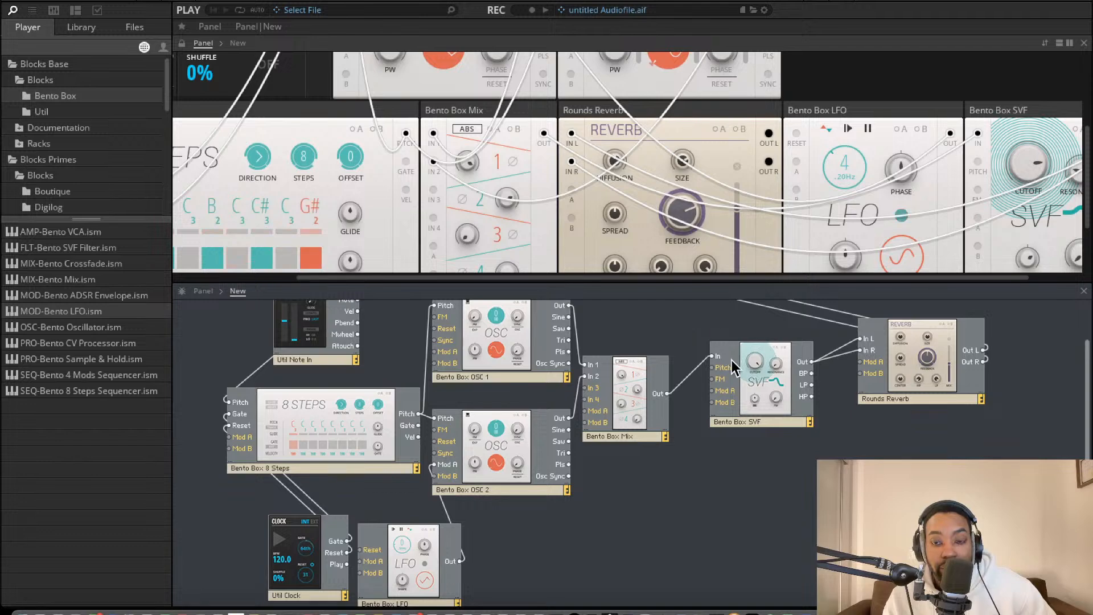
pyautogui.scroll(3, 398, 370)
pyautogui.scroll(1, 382, 101)
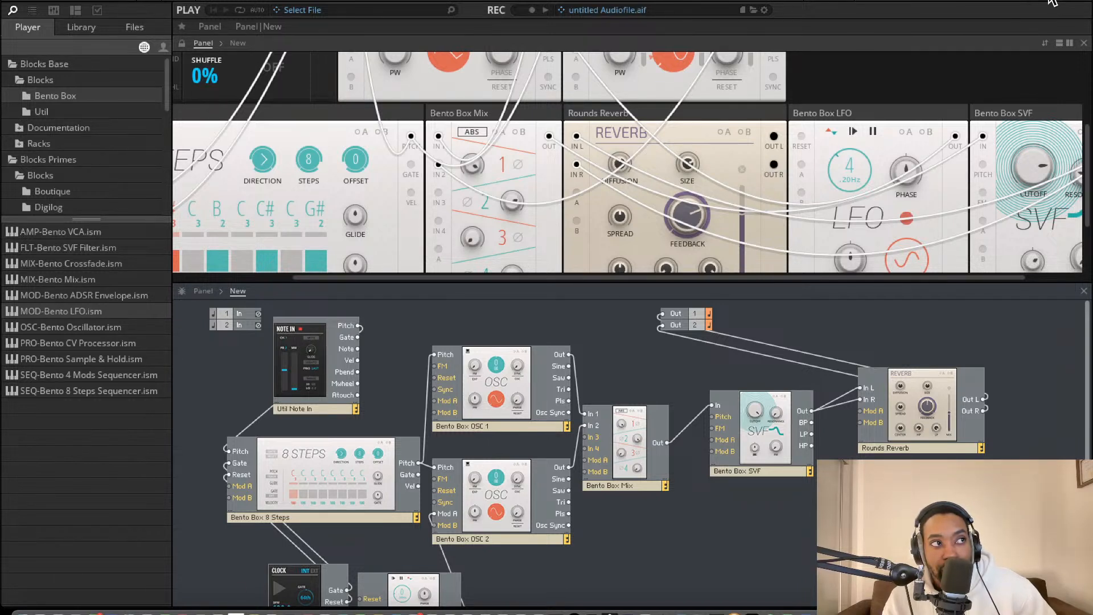
pyautogui.scroll(5, 576, 146)
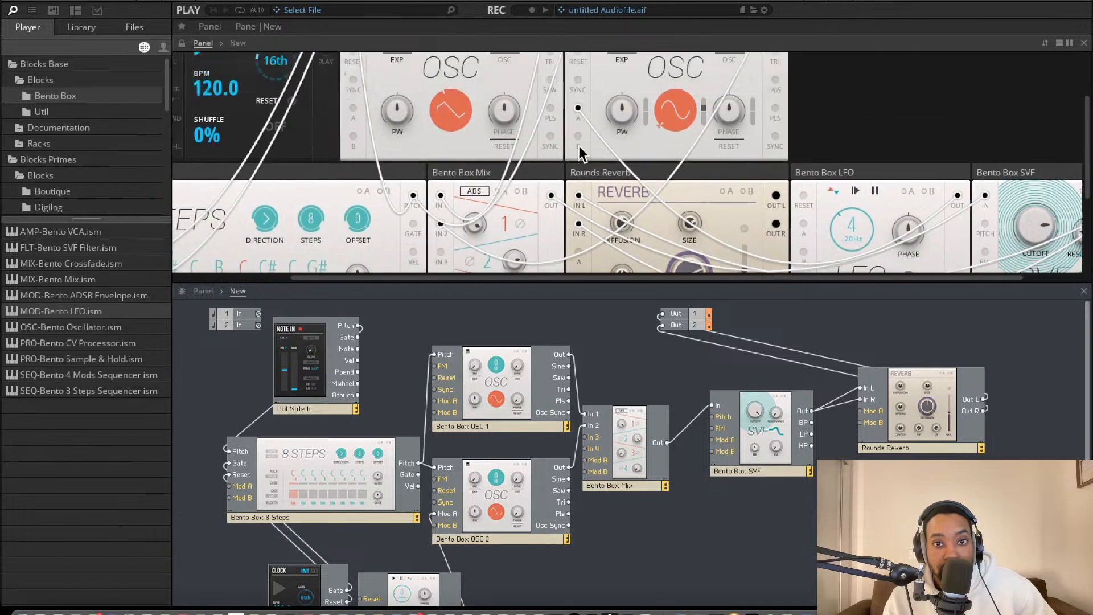
pyautogui.scroll(-5, 612, 126)
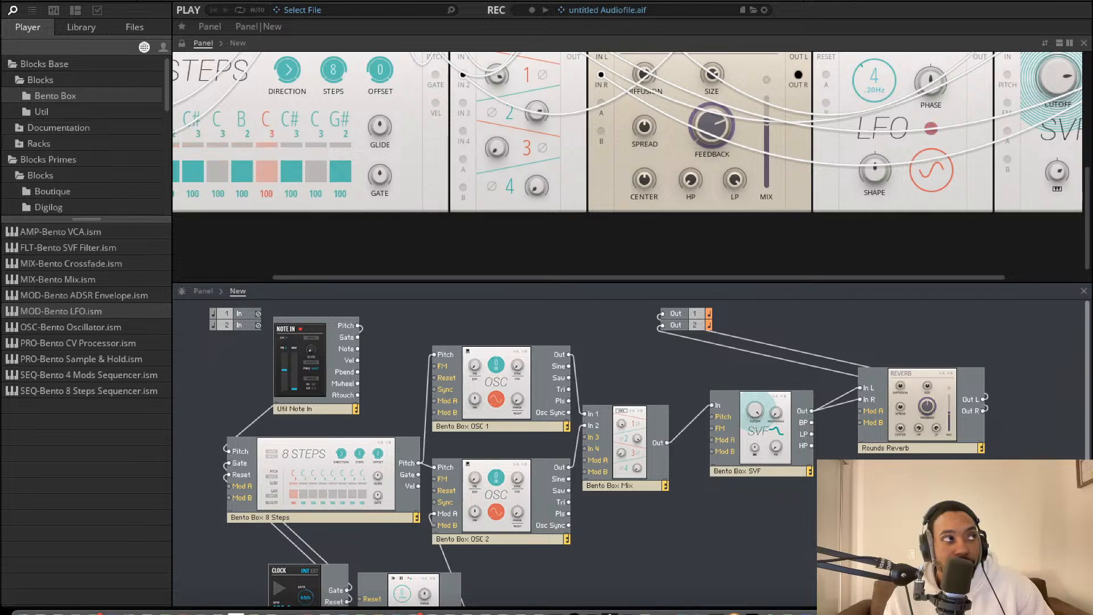
pyautogui.scroll(3, 487, 244)
pyautogui.scroll(-3, 487, 244)
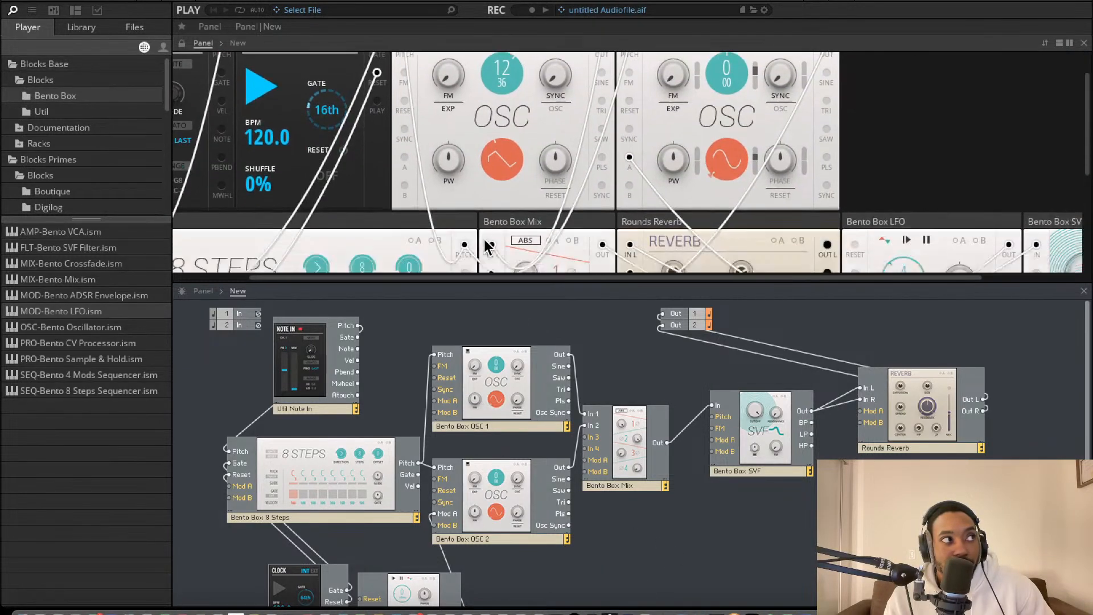